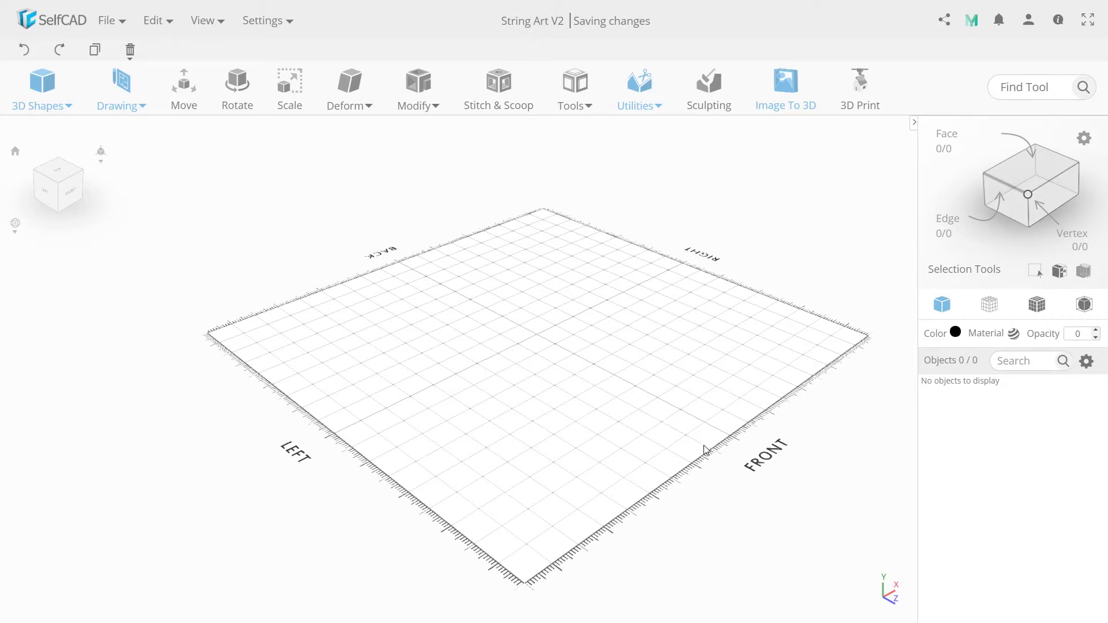
- Add statue_liberty.jpg to the scene as a reference image
{"action": "right_click_drag", "start_coordinate": [615, 472], "coordinate": [606, 476]}
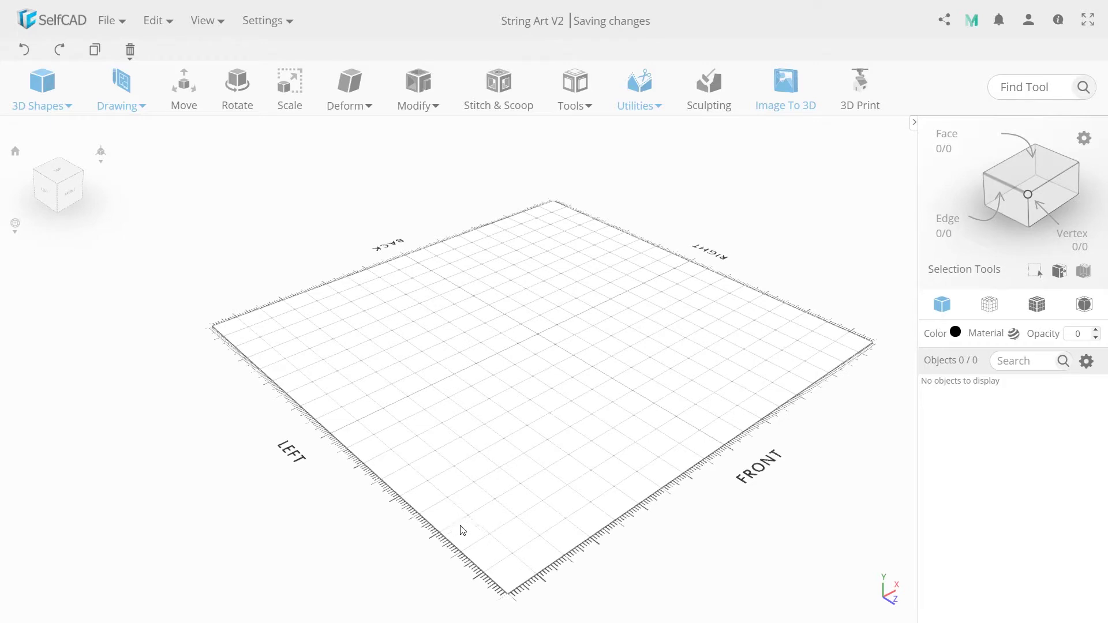
{"action": "left_click", "coordinate": [206, 21]}
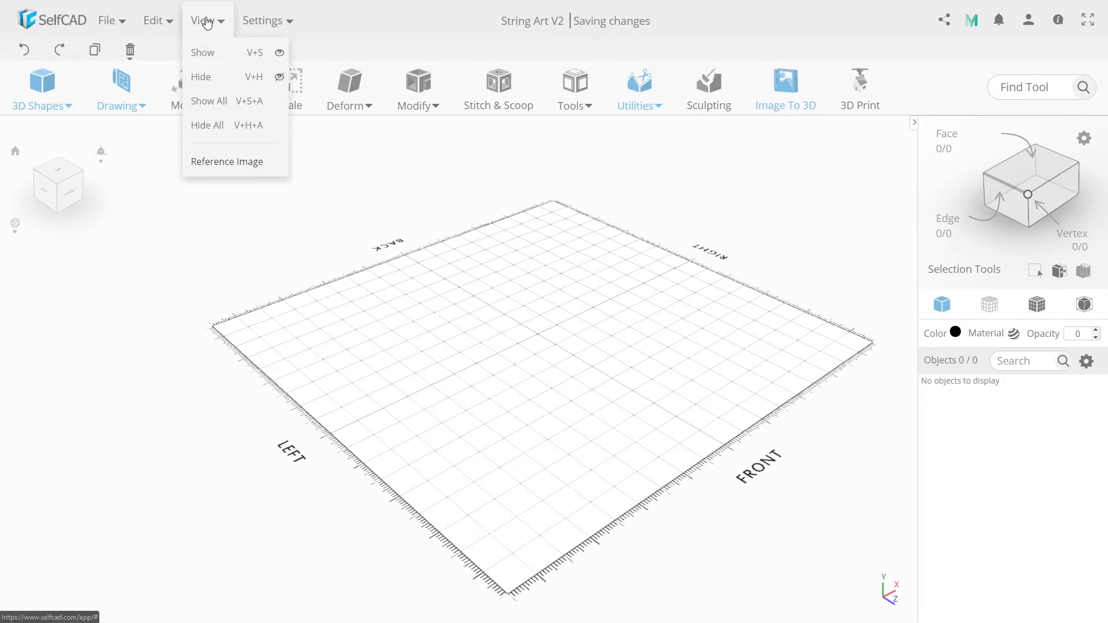
{"action": "left_click", "coordinate": [216, 163]}
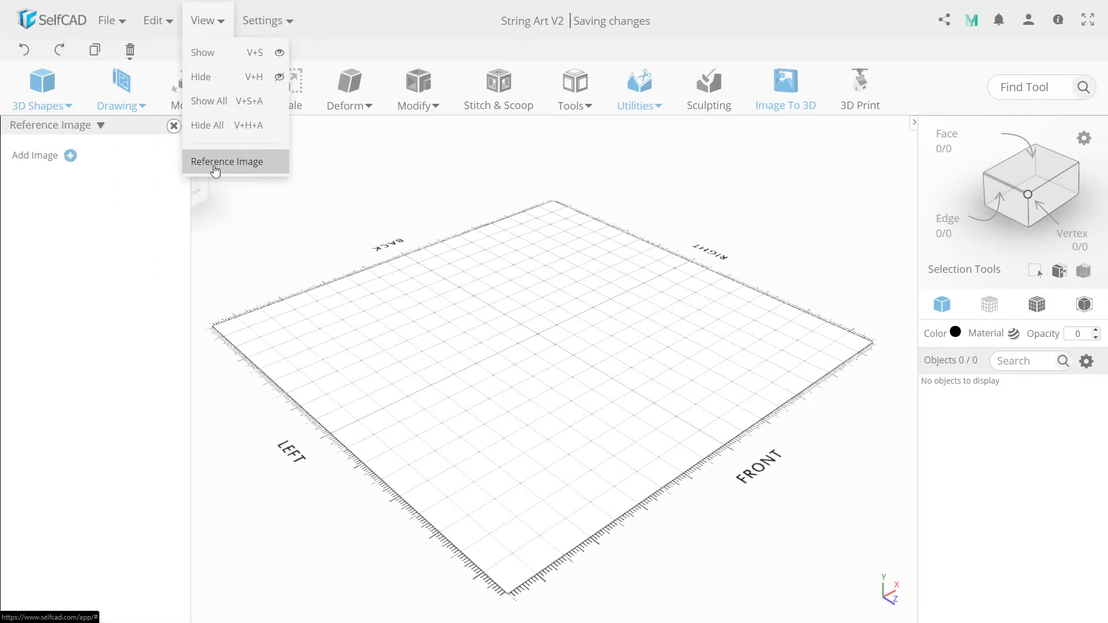
{"action": "left_click", "coordinate": [70, 156]}
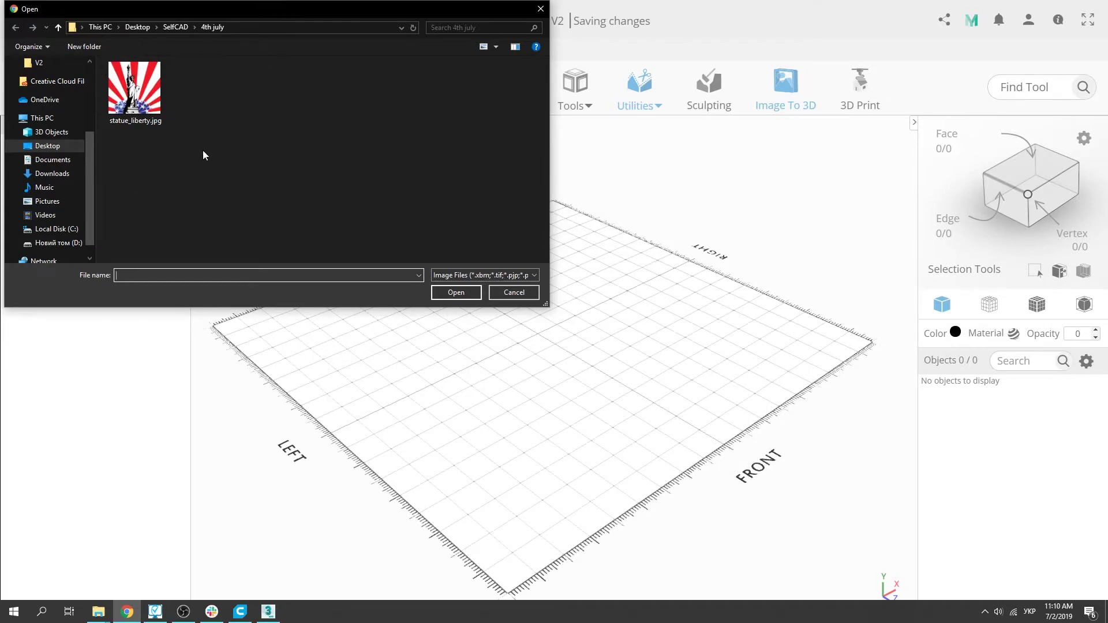
{"action": "double_click", "coordinate": [135, 89]}
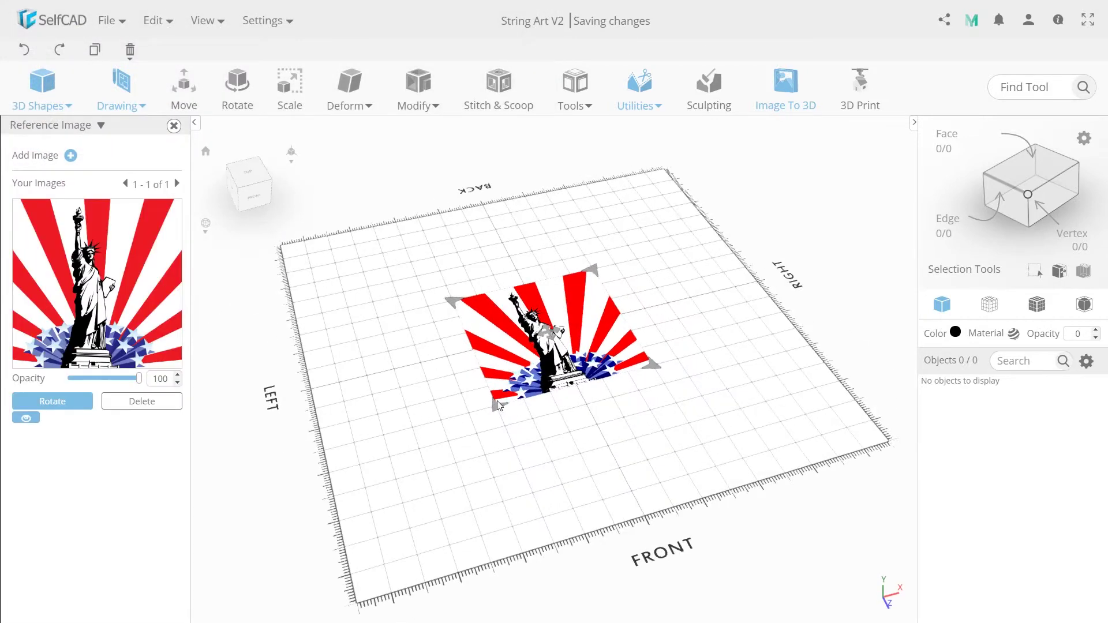
- Enlarge the reference image from its opposite corners until it nearly fills the grid, and finish the reference image setup
{"action": "left_click_drag", "start_coordinate": [497, 406], "coordinate": [372, 559]}
{"action": "left_click_drag", "start_coordinate": [577, 289], "coordinate": [657, 155]}
{"action": "mouse_move", "coordinate": [323, 266]}
{"action": "right_mouse_down"}
{"action": "mouse_move", "coordinate": [320, 283]}
{"action": "mouse_move", "coordinate": [321, 271]}
{"action": "right_mouse_up"}
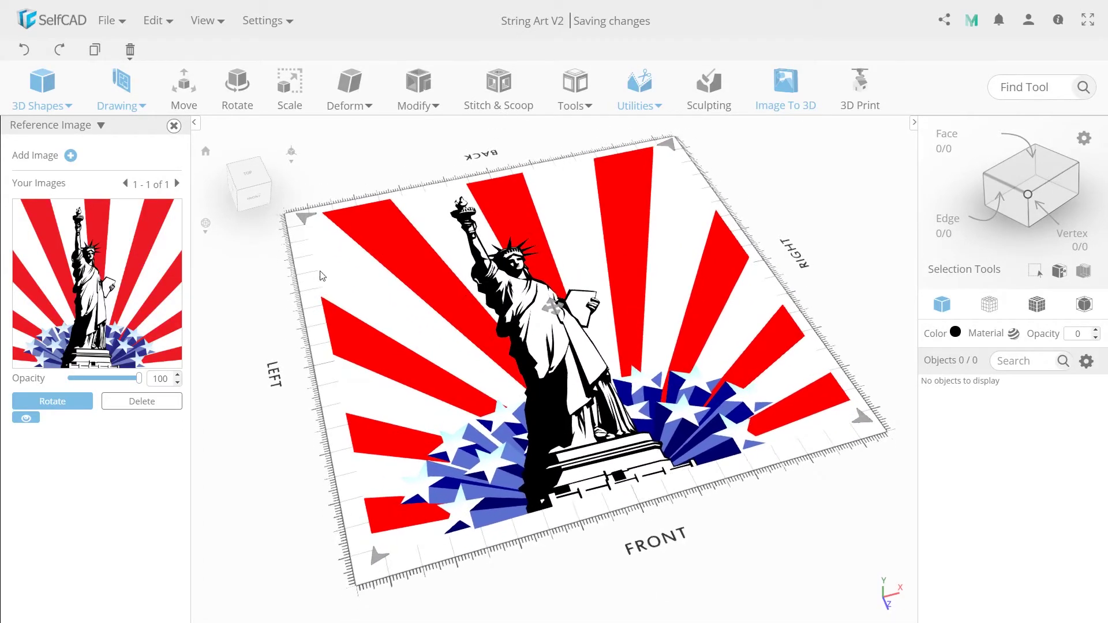
{"action": "left_click", "coordinate": [174, 126]}
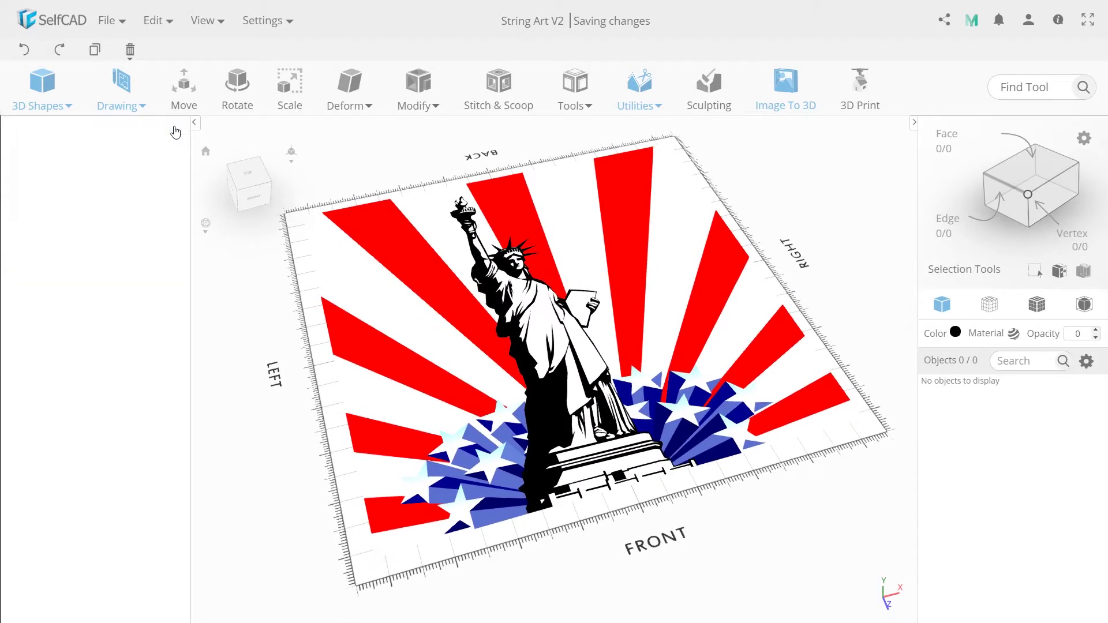
- Start a 3D line sketch on the Top/Bottom plane with the view facing the reference image from the top
{"action": "middle_click_drag", "start_coordinate": [477, 374], "coordinate": [441, 368]}
{"action": "right_click_drag", "start_coordinate": [441, 368], "coordinate": [437, 359]}
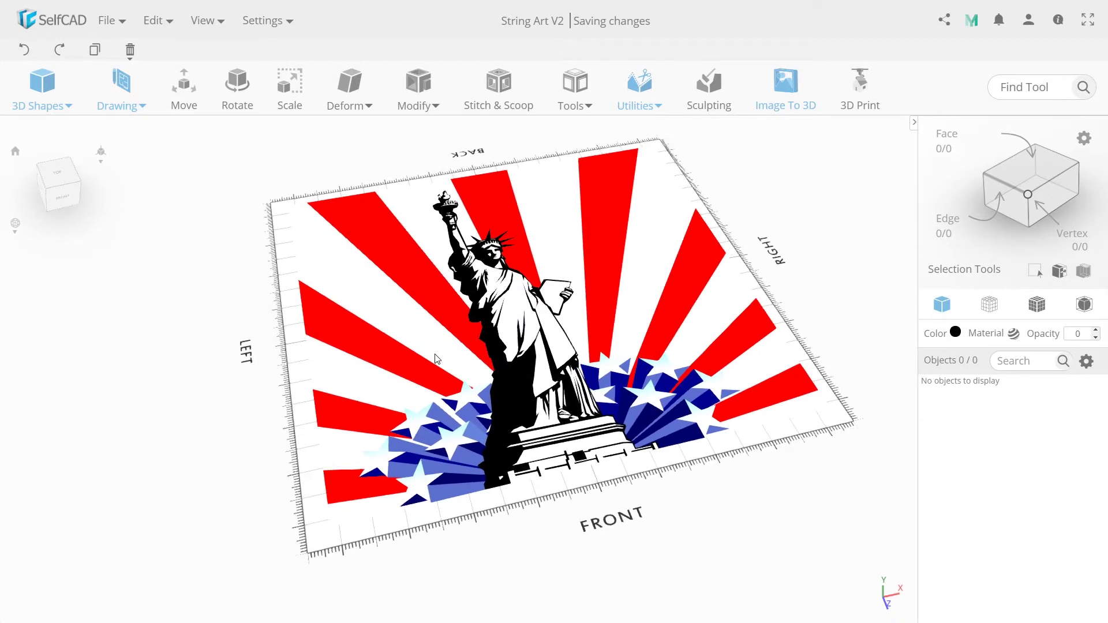
{"action": "middle_click_drag", "start_coordinate": [435, 354], "coordinate": [439, 369]}
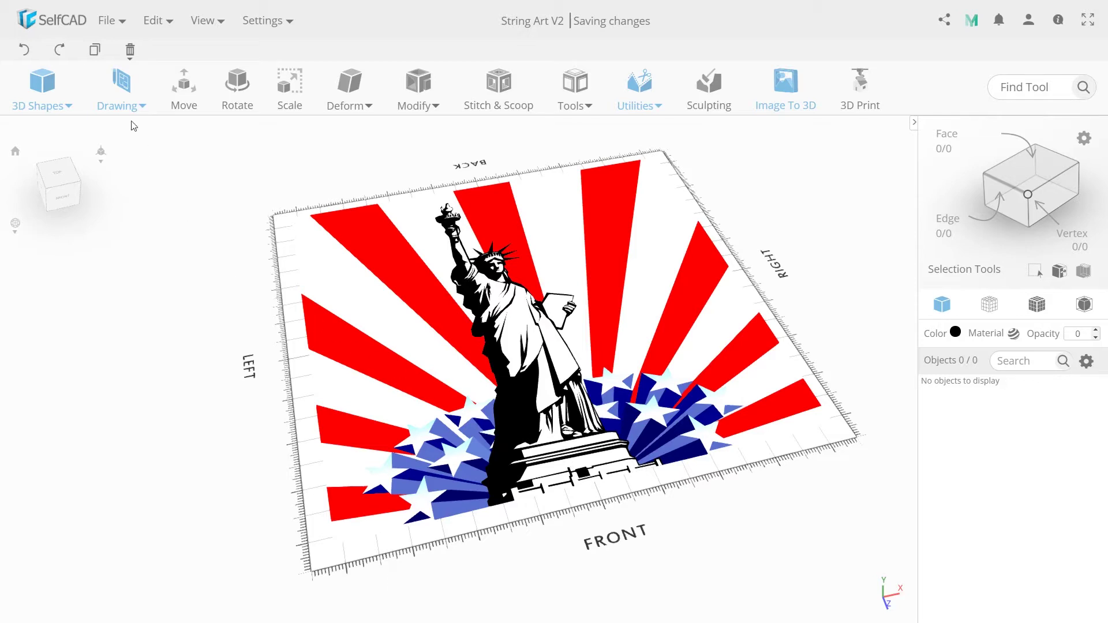
{"action": "left_click", "coordinate": [119, 87]}
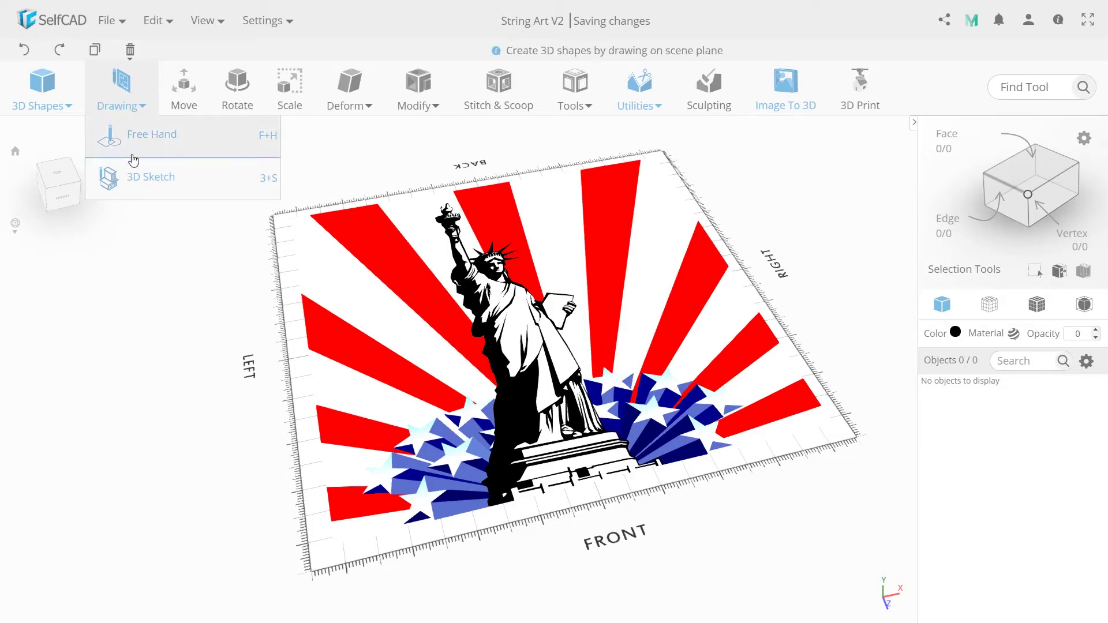
{"action": "left_click", "coordinate": [132, 178]}
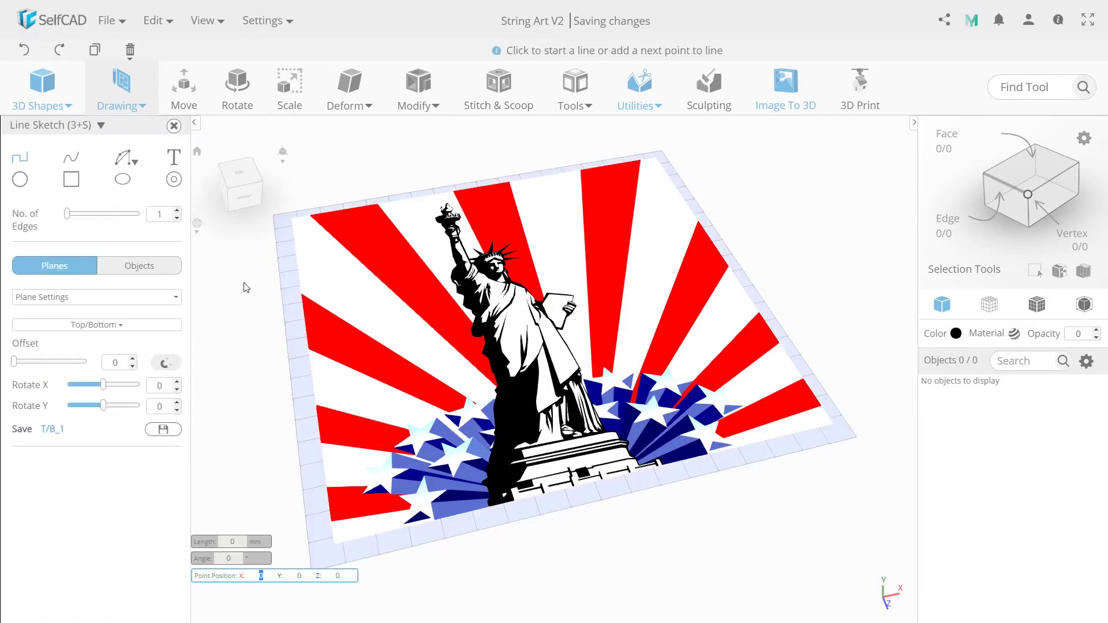
{"action": "left_click", "coordinate": [249, 176]}
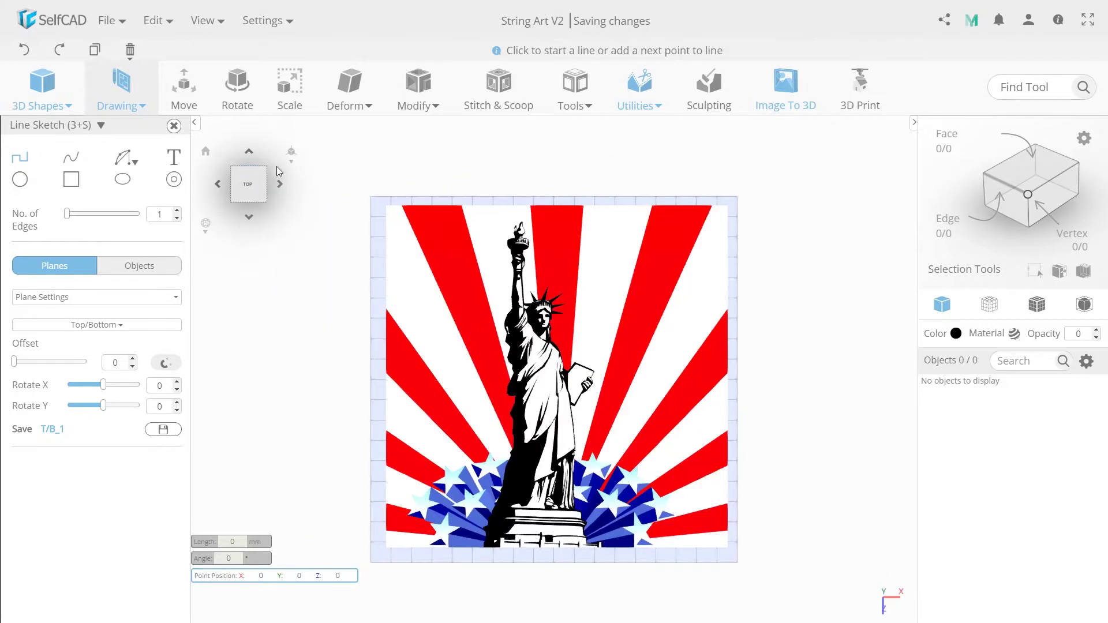
{"action": "left_click", "coordinate": [292, 175]}
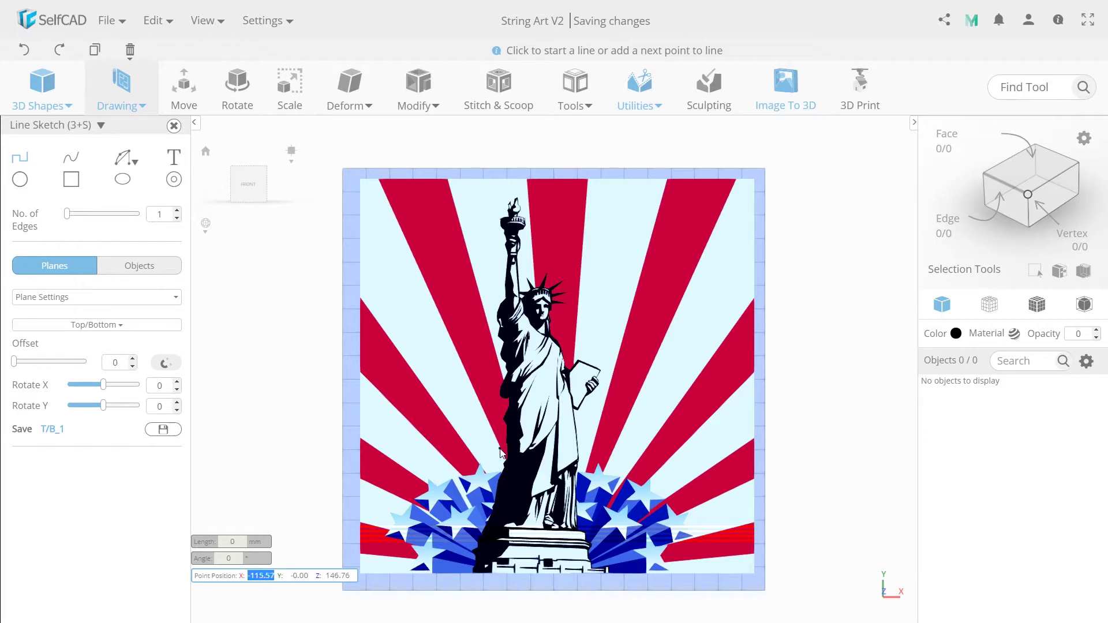
{"action": "left_click", "coordinate": [499, 450]}
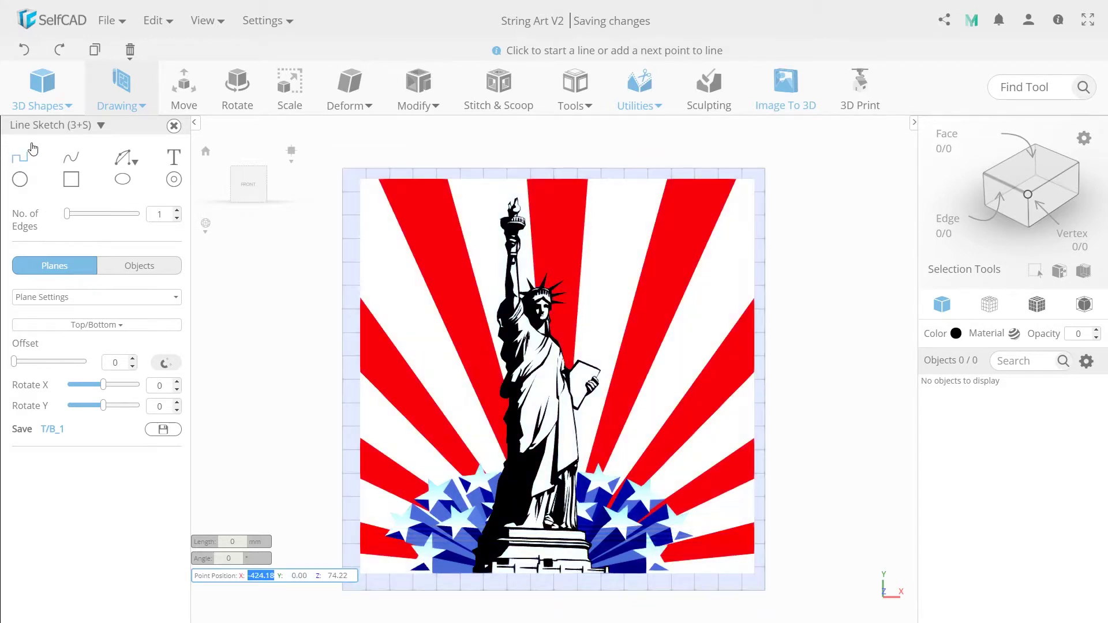
- Start the statue outline at the pedestal's lower left corner and trace the pedestal's left side up to the robe
{"action": "scroll", "coordinate": [478, 488], "scroll_direction": "up", "scroll_amount": 2}
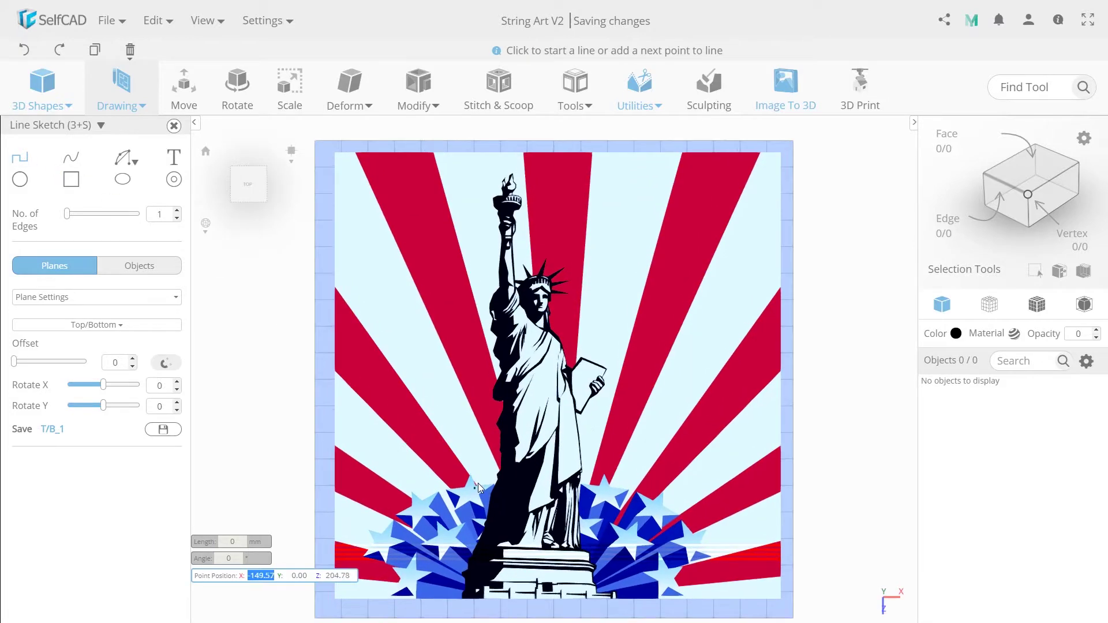
{"action": "scroll", "coordinate": [477, 485], "scroll_direction": "up", "scroll_amount": 6}
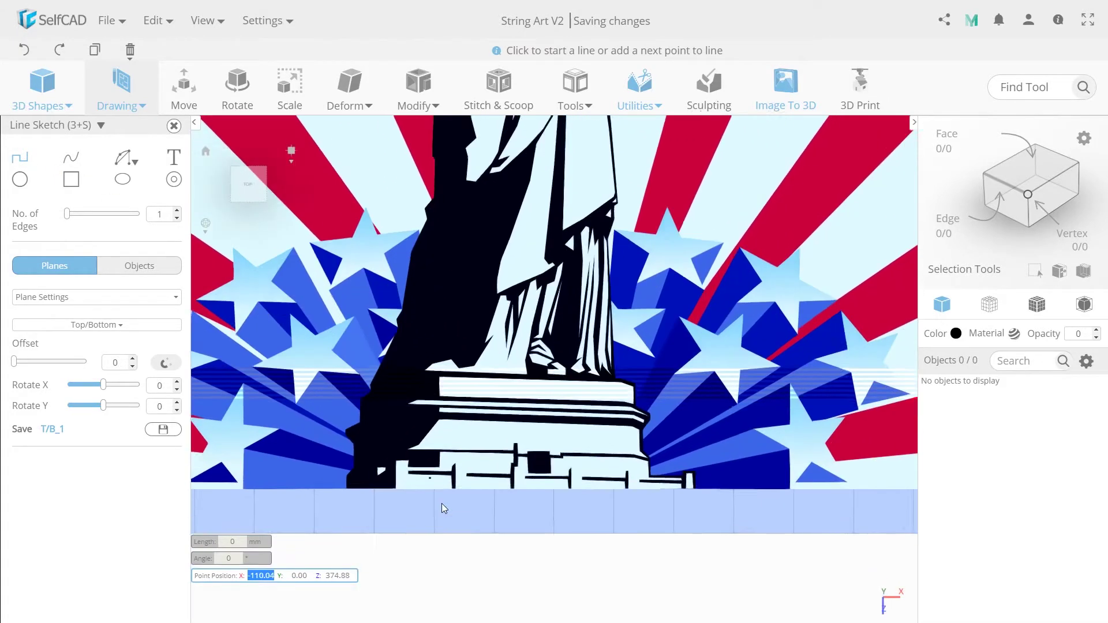
{"action": "scroll", "coordinate": [441, 504], "scroll_direction": "up", "scroll_amount": 8}
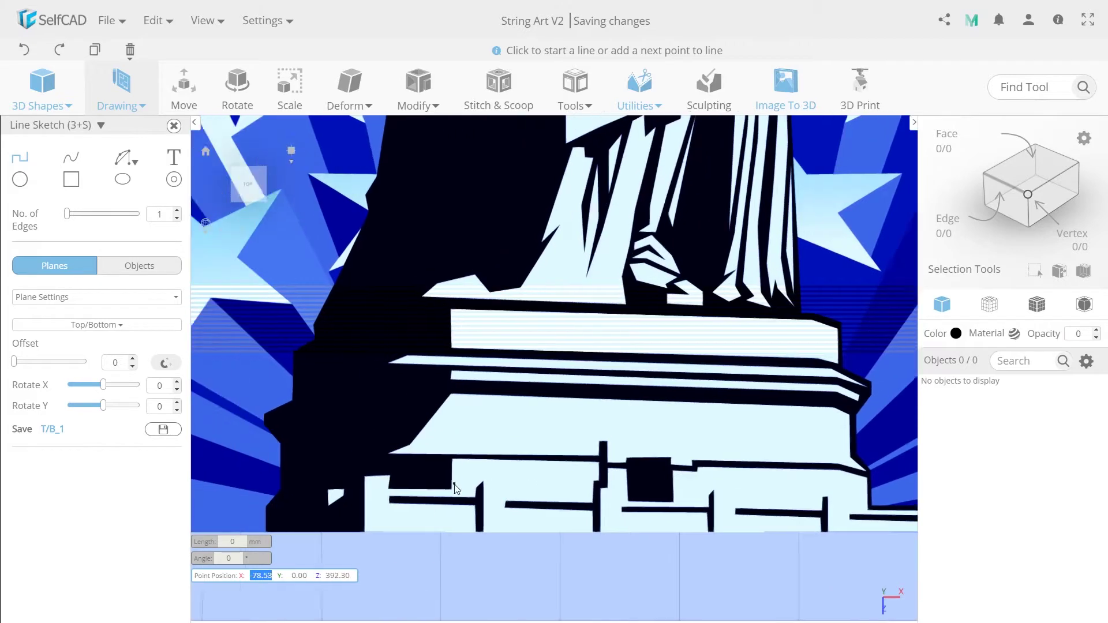
{"action": "key", "text": "Left"}
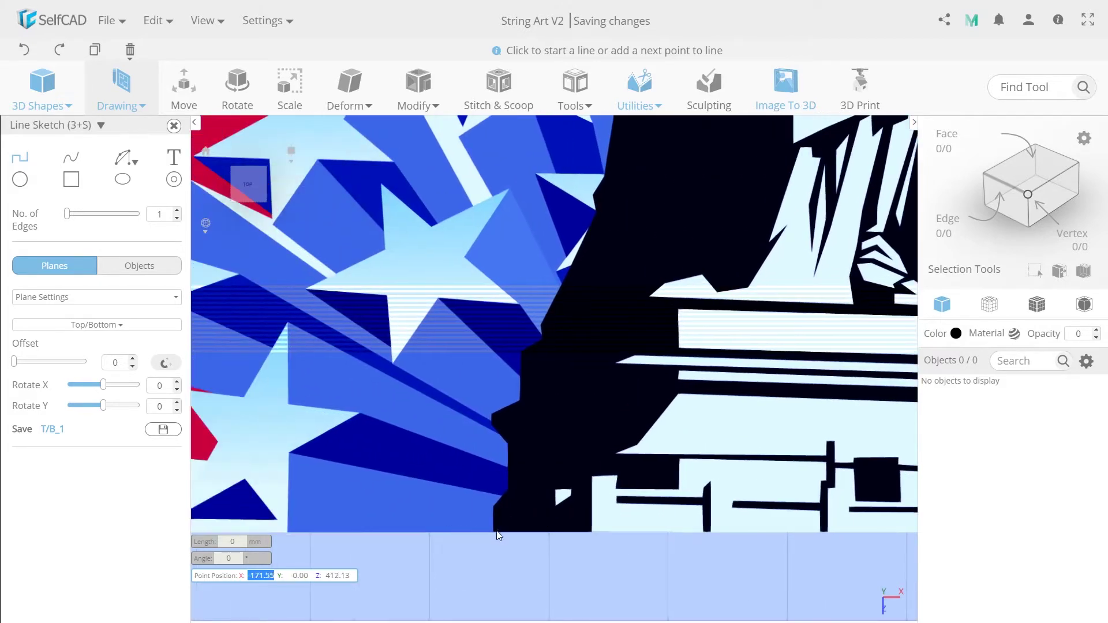
{"action": "left_click", "coordinate": [494, 506]}
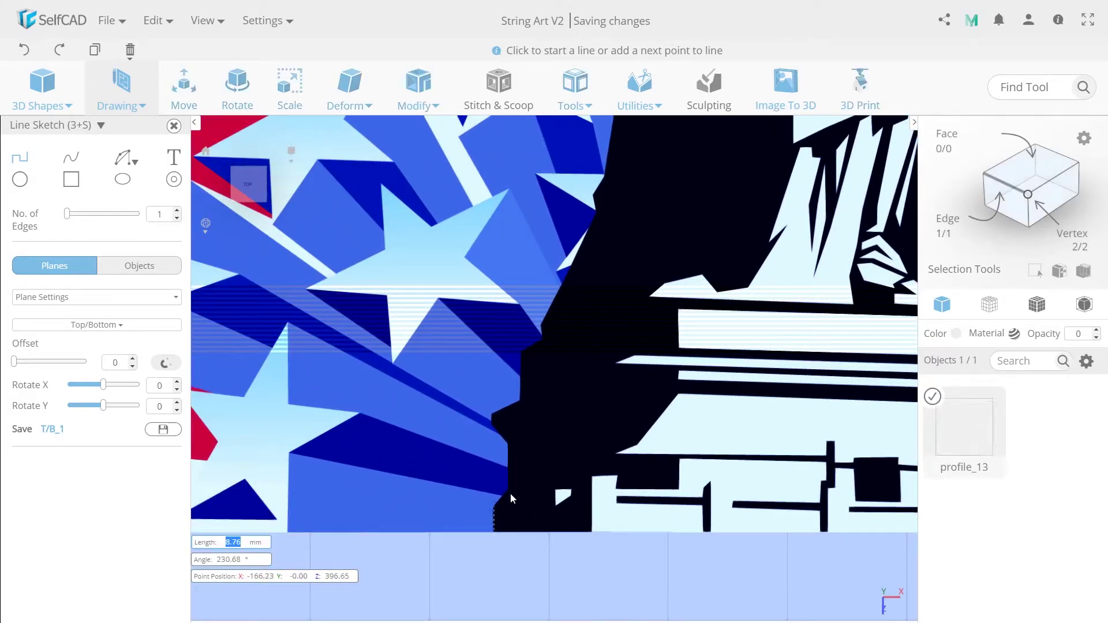
{"action": "left_click", "coordinate": [507, 491]}
{"action": "left_click", "coordinate": [507, 444]}
{"action": "left_click", "coordinate": [492, 420]}
{"action": "left_click", "coordinate": [520, 400]}
{"action": "left_click", "coordinate": [521, 351]}
{"action": "left_click", "coordinate": [541, 338]}
- Continue the outline with straight segments up the robe's left edge to the sleeve of the raised arm
{"action": "key", "text": "Up"}
{"action": "left_click", "coordinate": [605, 251]}
{"action": "key", "text": "Up"}
{"action": "left_click", "coordinate": [624, 224]}
{"action": "left_click", "coordinate": [640, 254]}
{"action": "left_click", "coordinate": [670, 220]}
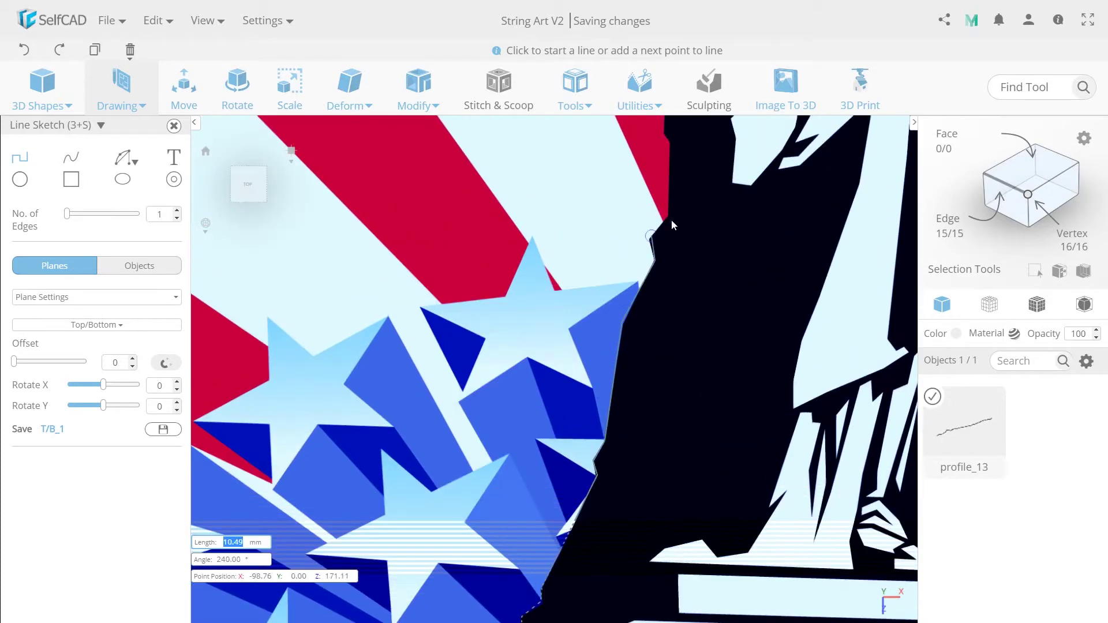
{"action": "key", "text": "Up"}
{"action": "left_click", "coordinate": [669, 242]}
{"action": "left_click", "coordinate": [666, 277]}
{"action": "left_click", "coordinate": [663, 140]}
{"action": "key", "text": "Up"}
{"action": "left_click", "coordinate": [643, 333]}
{"action": "left_click", "coordinate": [638, 315]}
{"action": "left_click", "coordinate": [638, 271]}
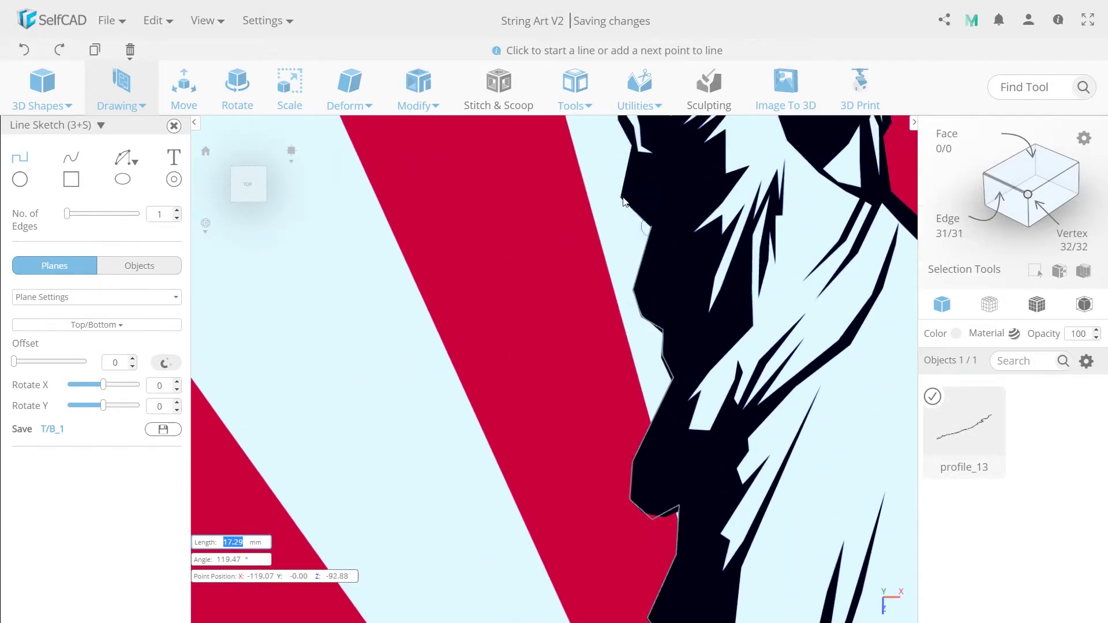
- Trace the sleeve's left edge and the left side of the raised arm up to the torch
{"action": "key", "text": "Up"}
{"action": "left_click", "coordinate": [629, 288]}
{"action": "left_click", "coordinate": [662, 238]}
{"action": "left_click", "coordinate": [644, 219]}
{"action": "left_click", "coordinate": [634, 205]}
{"action": "key", "text": "Up"}
{"action": "key", "text": "Up"}
{"action": "key", "text": "Up"}
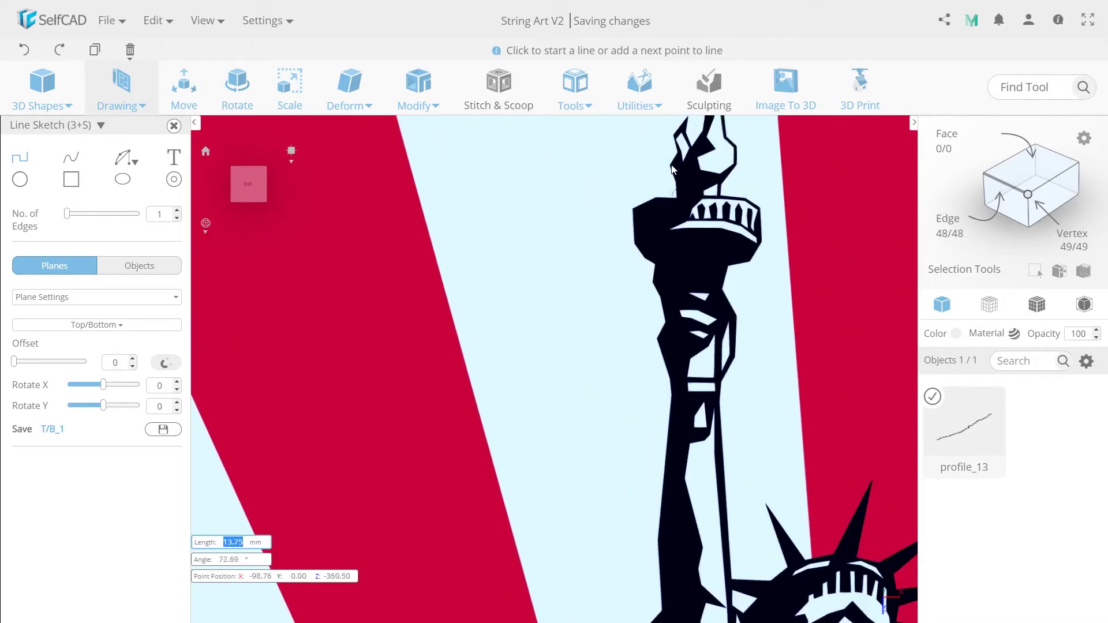
- Trace the outline around the torch flame and its balcony down to the top of the arm's right side
{"action": "left_click", "coordinate": [656, 274]}
{"action": "left_click", "coordinate": [670, 241]}
{"action": "left_click", "coordinate": [675, 223]}
{"action": "left_click", "coordinate": [687, 193]}
{"action": "left_click", "coordinate": [702, 208]}
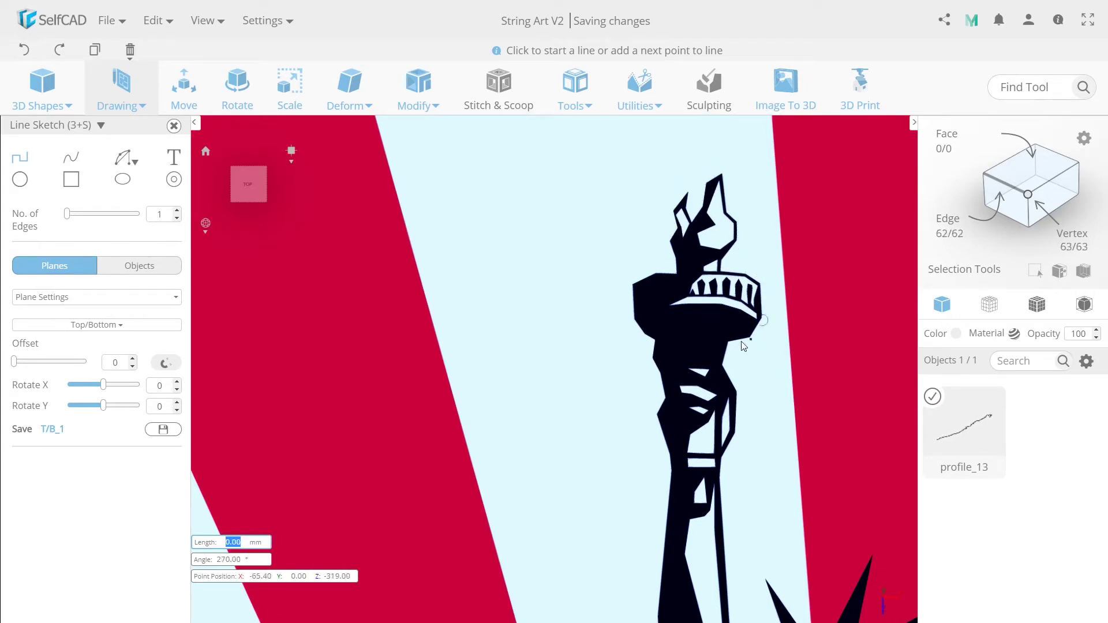
{"action": "left_click", "coordinate": [729, 342]}
- Trace down the right side of the raised arm and around the crown's left and upper spikes
{"action": "key", "text": "Down"}
{"action": "key", "text": "Down"}
{"action": "key", "text": "Down"}
{"action": "key", "text": "Down"}
{"action": "key", "text": "Down"}
{"action": "left_click", "coordinate": [725, 418]}
{"action": "left_click", "coordinate": [732, 465]}
{"action": "left_click", "coordinate": [787, 453]}
{"action": "left_click", "coordinate": [766, 391]}
{"action": "left_click", "coordinate": [833, 440]}
{"action": "left_click", "coordinate": [872, 366]}
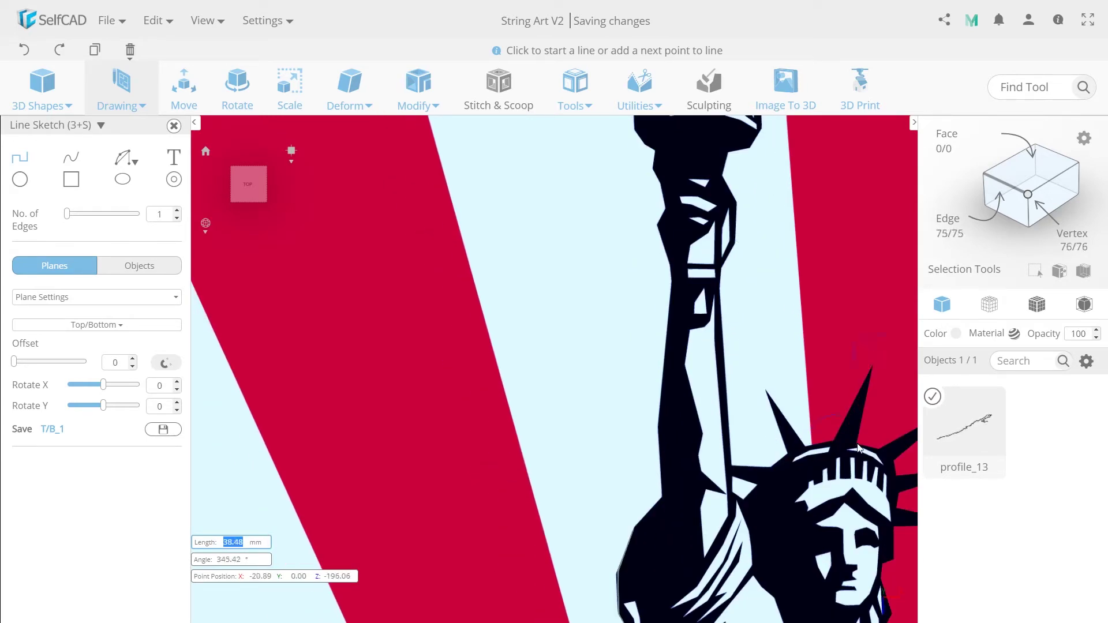
{"action": "left_click", "coordinate": [857, 445]}
{"action": "left_click", "coordinate": [880, 450]}
- Continue the outline around the crown's right-hand spikes and along the right side of the head
{"action": "key", "text": "Right"}
{"action": "key", "text": "Right"}
{"action": "left_click", "coordinate": [883, 405]}
{"action": "left_click", "coordinate": [818, 461]}
{"action": "left_click", "coordinate": [821, 476]}
{"action": "key", "text": "Right"}
{"action": "key", "text": "Right"}
{"action": "left_click", "coordinate": [820, 525]}
{"action": "left_click", "coordinate": [743, 526]}
{"action": "left_click", "coordinate": [742, 559]}
- Trace the neck, right-hand shoulder and sleeve down and across to the tablet's upper left corner
{"action": "key", "text": "Down"}
{"action": "key", "text": "Down"}
{"action": "key", "text": "Down"}
{"action": "key", "text": "Down"}
{"action": "key", "text": "Down"}
{"action": "key", "text": "Down"}
{"action": "key", "text": "Down"}
{"action": "key", "text": "Down"}
{"action": "key", "text": "Down"}
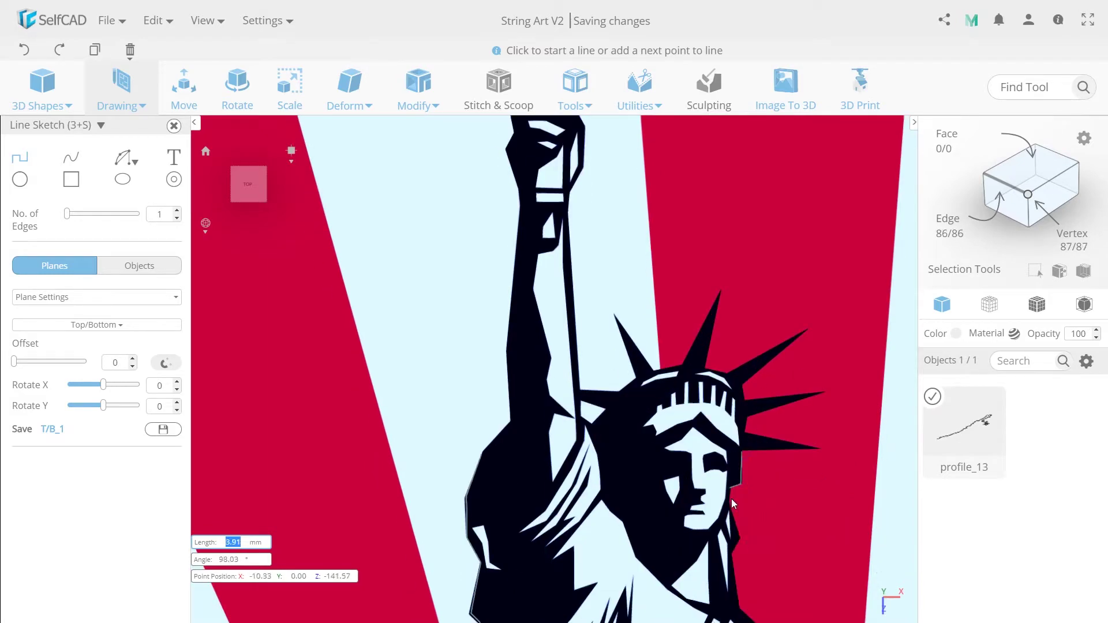
{"action": "left_click", "coordinate": [729, 488]}
{"action": "left_click", "coordinate": [728, 502]}
{"action": "left_click", "coordinate": [739, 542]}
{"action": "left_click", "coordinate": [732, 556]}
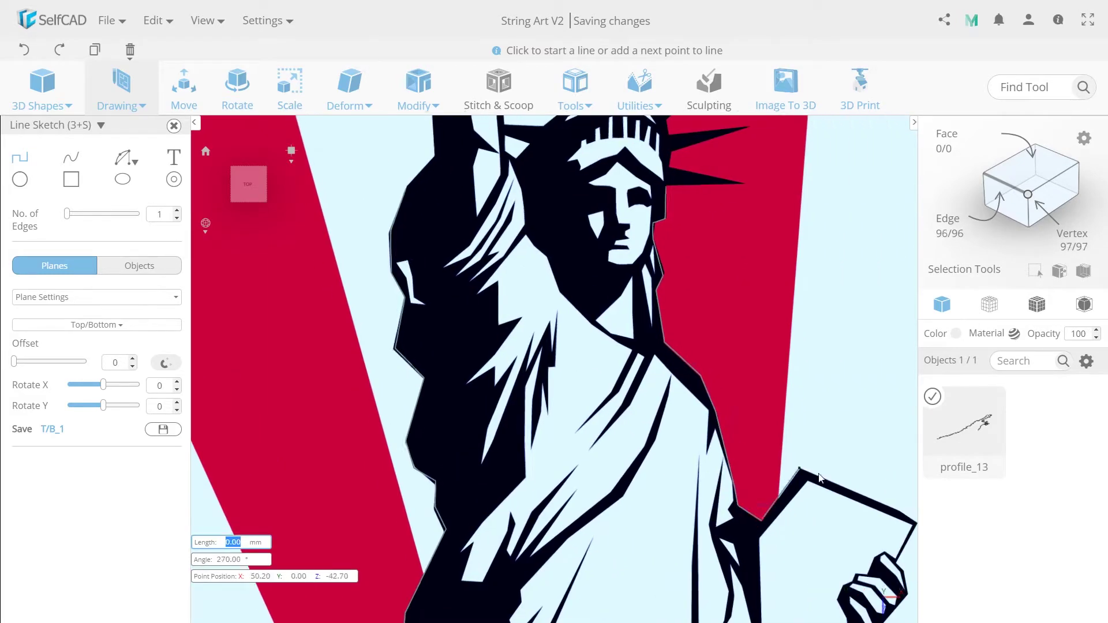
- Trace the tablet's upper edge and its right edge down to the fingers
{"action": "key", "text": "Right"}
{"action": "key", "text": "Right"}
{"action": "left_click", "coordinate": [826, 512]}
{"action": "left_click", "coordinate": [843, 524]}
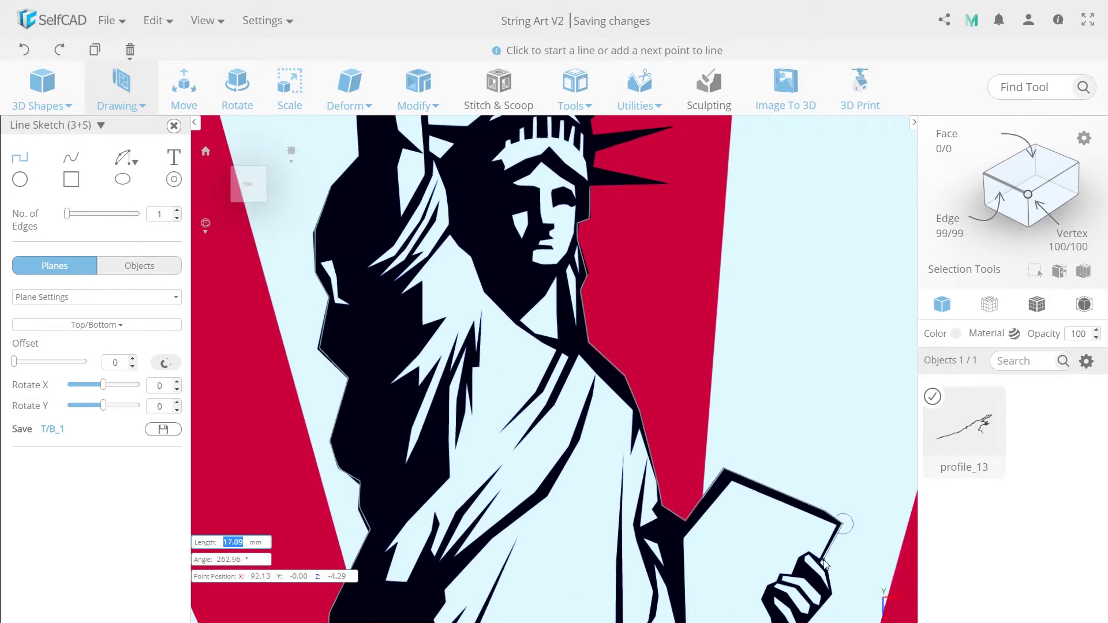
{"action": "left_click", "coordinate": [821, 562]}
- Trace around the hand and the tablet's lower end back to the robe's right edge
{"action": "key", "text": "Down"}
{"action": "key", "text": "Down"}
{"action": "key", "text": "Down"}
{"action": "key", "text": "Down"}
{"action": "key", "text": "Down"}
{"action": "key", "text": "Down"}
{"action": "key", "text": "Down"}
{"action": "key", "text": "Down"}
{"action": "key", "text": "Down"}
{"action": "left_click", "coordinate": [798, 562]}
{"action": "left_click", "coordinate": [725, 539]}
{"action": "left_click", "coordinate": [702, 528]}
{"action": "left_click", "coordinate": [722, 480]}
- Trace the robe's right edge down past the hem of the outer fold
{"action": "key", "text": "Down"}
{"action": "key", "text": "Down"}
{"action": "key", "text": "Down"}
{"action": "key", "text": "Down"}
{"action": "key", "text": "Down"}
{"action": "key", "text": "Down"}
{"action": "left_click", "coordinate": [731, 421]}
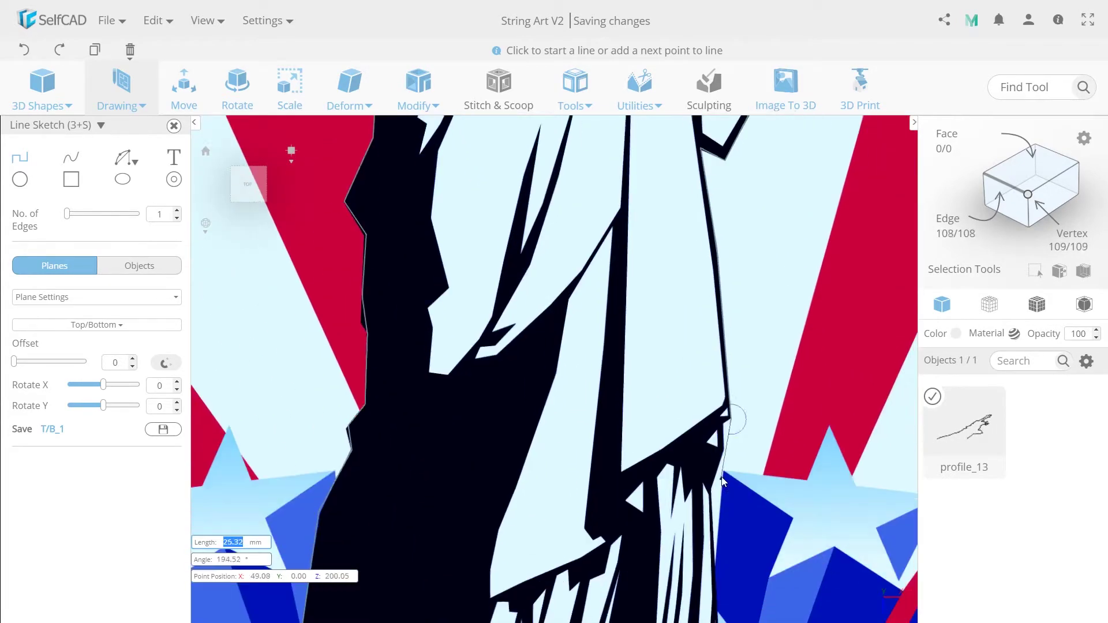
{"action": "left_click", "coordinate": [723, 455]}
{"action": "left_click", "coordinate": [712, 491]}
- Continue the outline down the robe's lowest folds and around the upper ledges on the pedestal's right side
{"action": "key", "text": "Down"}
{"action": "key", "text": "Down"}
{"action": "key", "text": "Down"}
{"action": "key", "text": "Down"}
{"action": "key", "text": "Down"}
{"action": "key", "text": "Down"}
{"action": "left_click", "coordinate": [726, 541]}
{"action": "left_click", "coordinate": [768, 550]}
{"action": "left_click", "coordinate": [797, 532]}
{"action": "key", "text": "Down"}
{"action": "key", "text": "Down"}
{"action": "left_click", "coordinate": [795, 471]}
{"action": "left_click", "coordinate": [780, 490]}
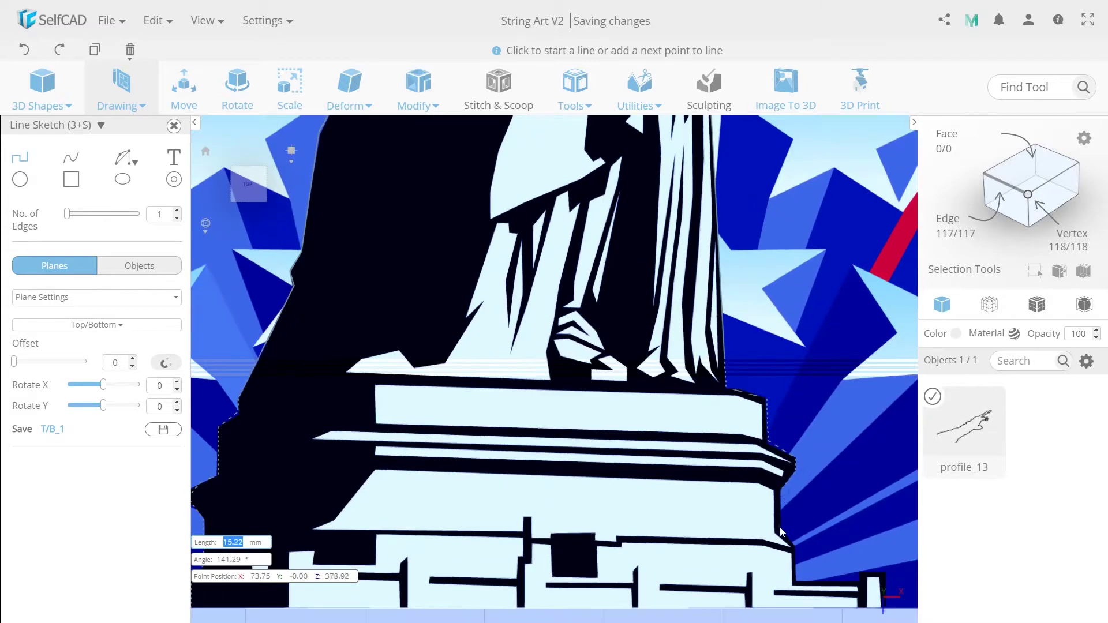
- Trace the lower part of the pedestal's right side down to the base's lower right corner
{"action": "left_click", "coordinate": [781, 527]}
{"action": "left_click", "coordinate": [794, 545]}
{"action": "left_click", "coordinate": [796, 580]}
{"action": "left_click", "coordinate": [858, 582]}
{"action": "left_click", "coordinate": [741, 493]}
- Close the statue outline with a straight line along the pedestal's bottom edge back to the starting point
{"action": "key", "text": "Left"}
{"action": "key", "text": "Left"}
{"action": "key", "text": "Left"}
{"action": "key", "text": "Left"}
{"action": "key", "text": "Left"}
{"action": "key", "text": "Left"}
{"action": "key", "text": "Left"}
{"action": "key", "text": "Left"}
{"action": "key", "text": "Left"}
{"action": "key", "text": "Left"}
{"action": "key", "text": "Left"}
{"action": "key", "text": "Left"}
{"action": "key", "text": "Left"}
{"action": "key", "text": "Left"}
{"action": "key", "text": "Left"}
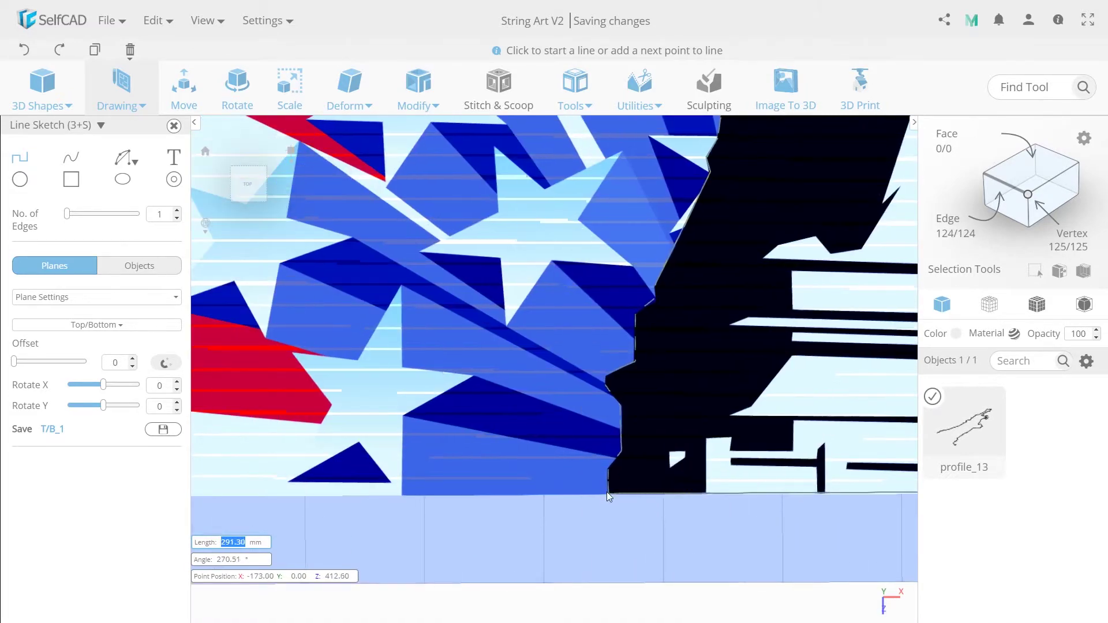
{"action": "left_click", "coordinate": [608, 493]}
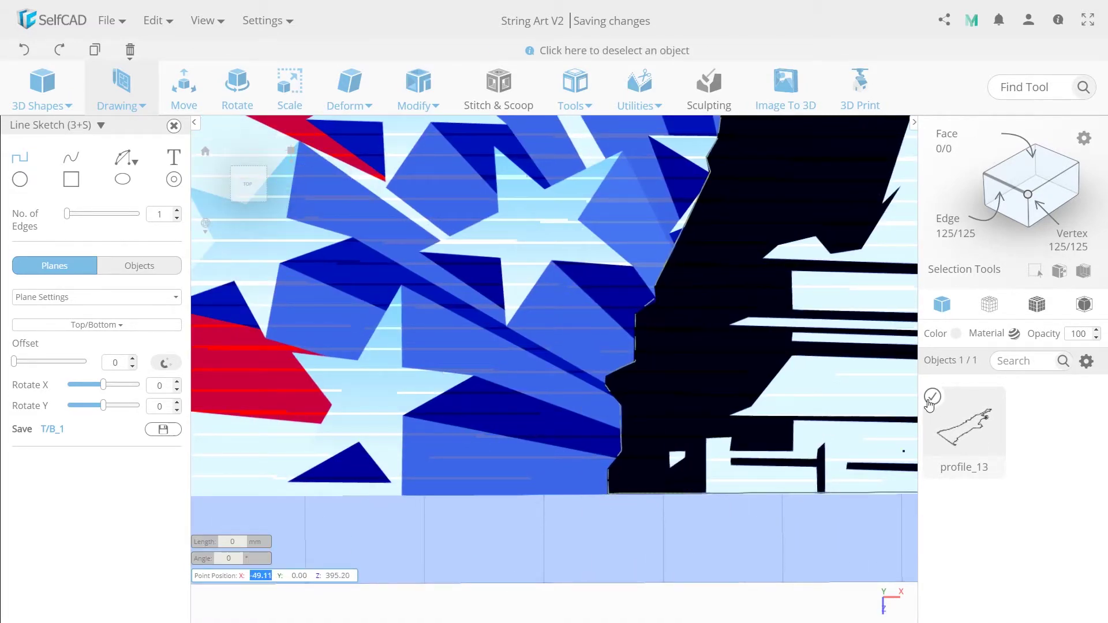
{"action": "key", "text": "Right"}
{"action": "key", "text": "Right"}
{"action": "key", "text": "Right"}
{"action": "scroll", "coordinate": [757, 420], "scroll_direction": "down", "scroll_amount": 4}
{"action": "key", "text": "Up"}
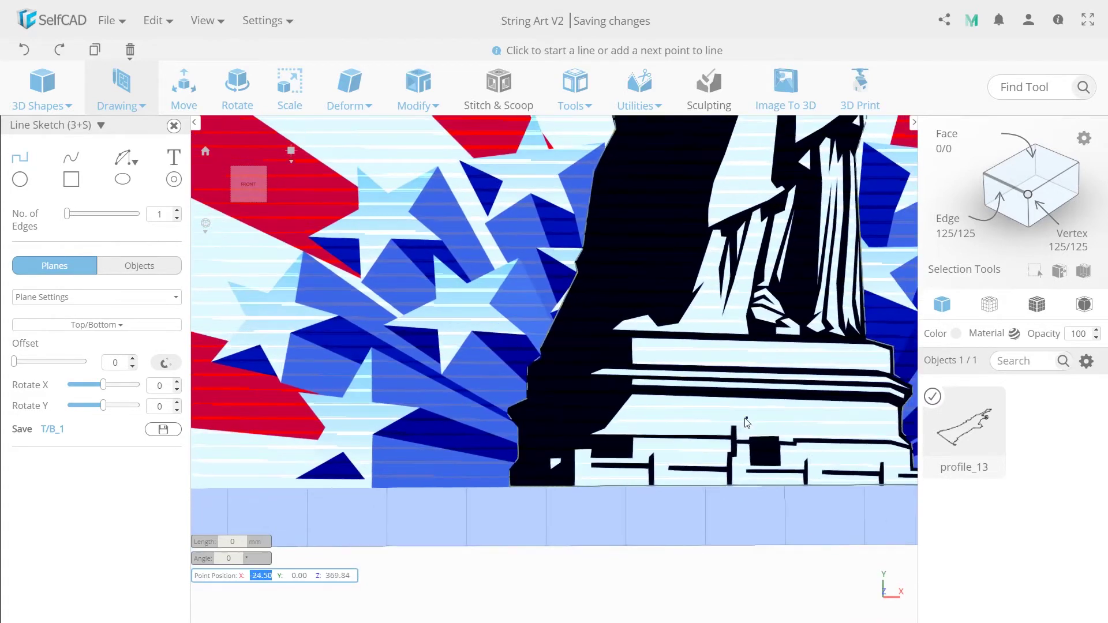
- Deselect the finished statue outline
{"action": "key", "text": "Up"}
{"action": "key", "text": "Up"}
{"action": "key", "text": "Up"}
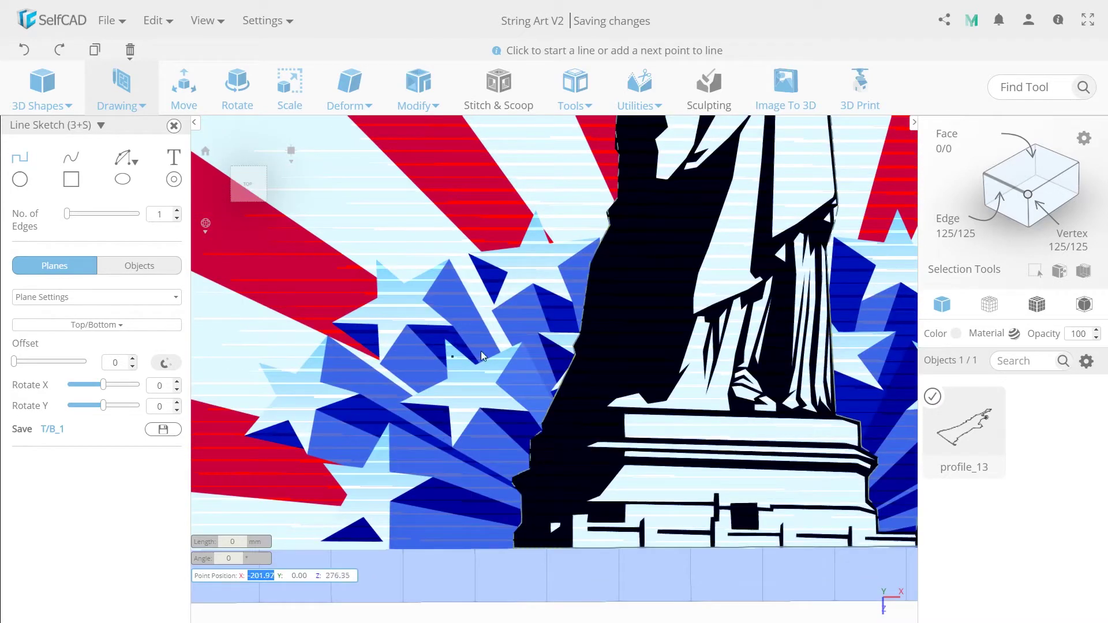
{"action": "left_click", "coordinate": [934, 397]}
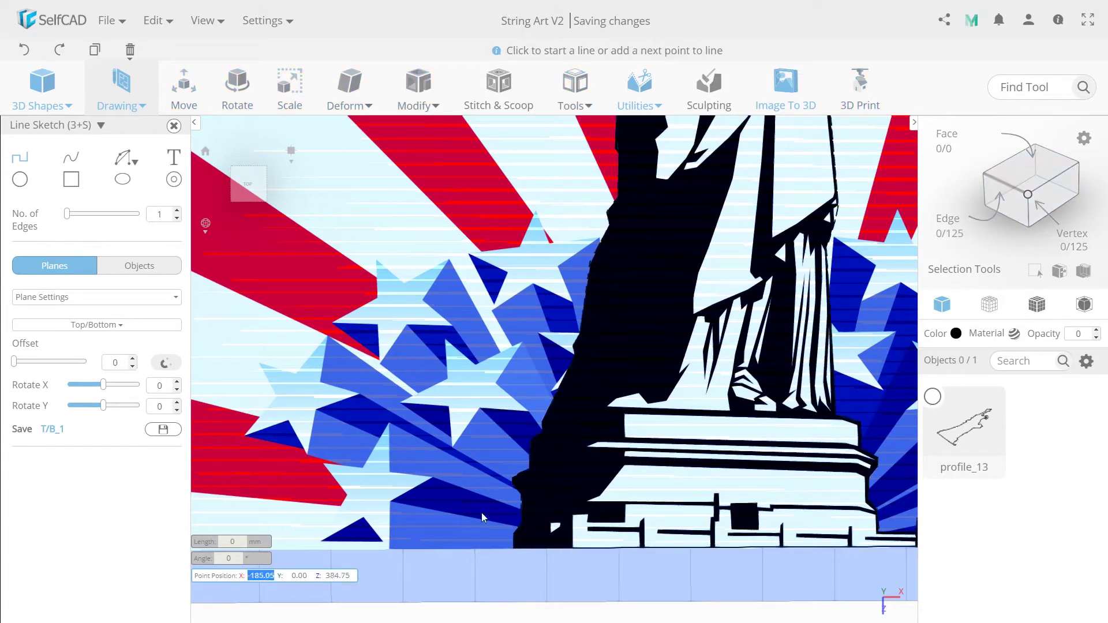
- Trace the right side of the lowest star left of the pedestal, from its bottom right tip up to its top tip
{"action": "key", "text": "Left"}
{"action": "key", "text": "Left"}
{"action": "key", "text": "Left"}
{"action": "key", "text": "Left"}
{"action": "scroll", "coordinate": [528, 538], "scroll_direction": "up", "scroll_amount": 5}
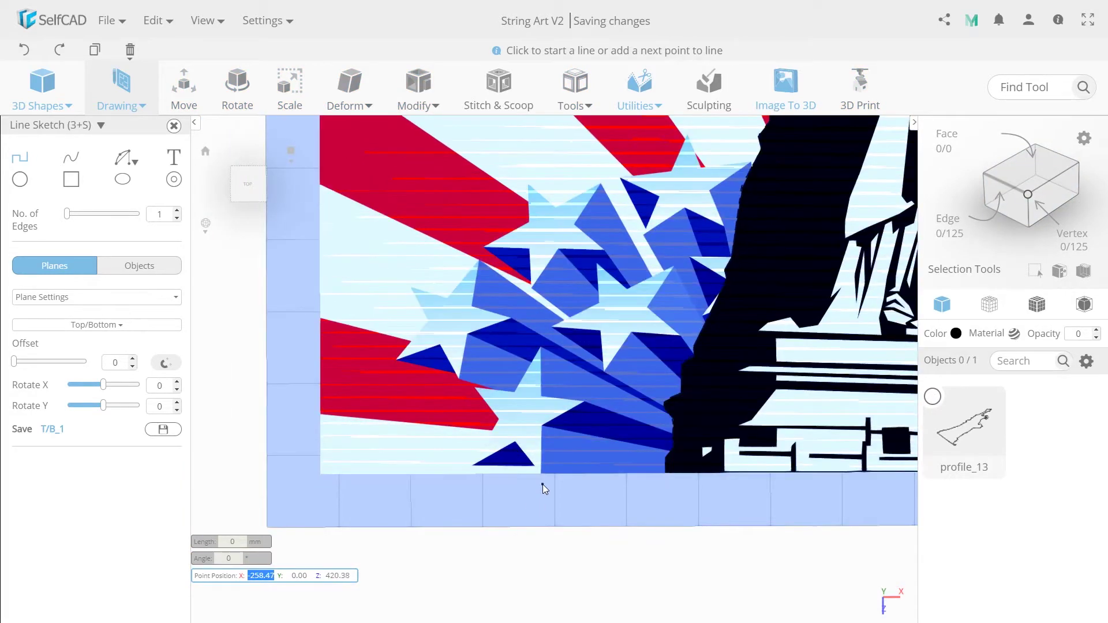
{"action": "scroll", "coordinate": [533, 535], "scroll_direction": "up", "scroll_amount": 1}
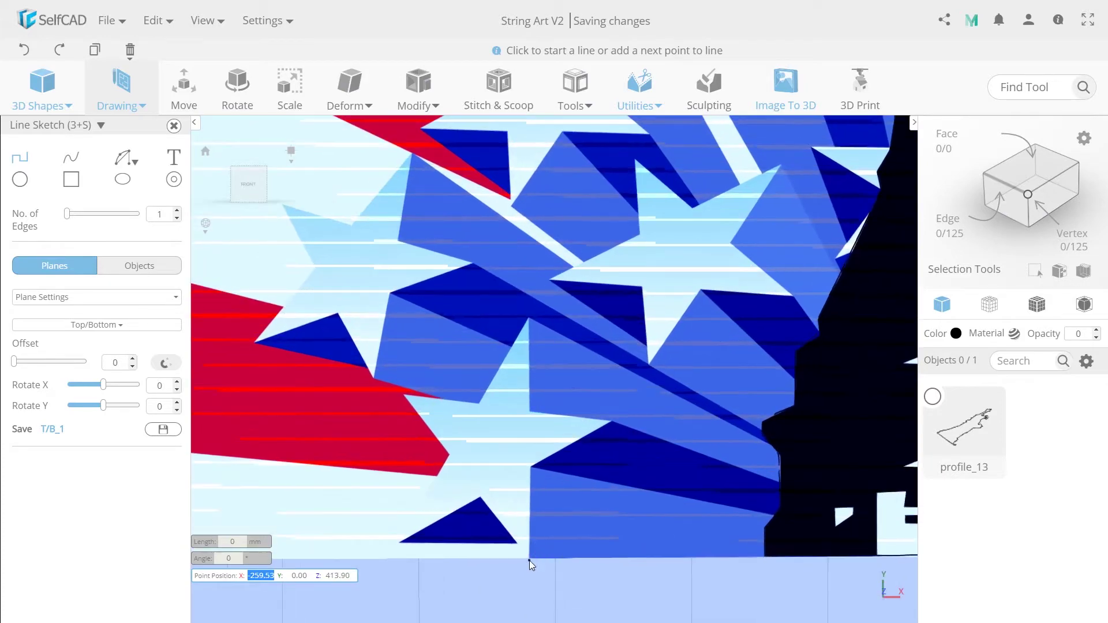
{"action": "left_click", "coordinate": [529, 560]}
{"action": "left_click", "coordinate": [531, 469]}
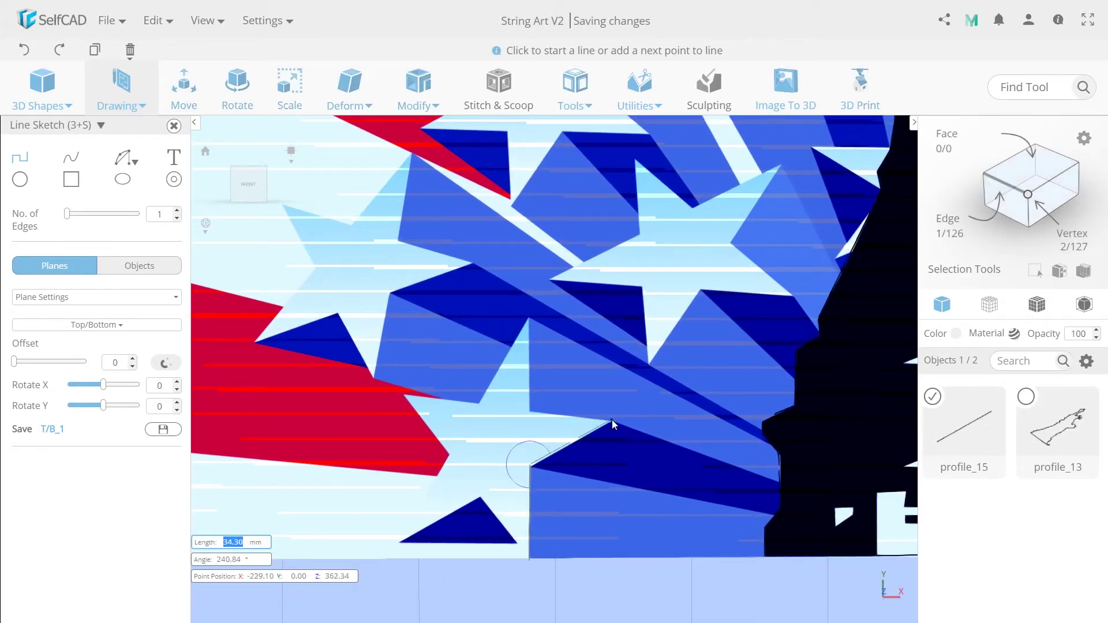
{"action": "left_click", "coordinate": [610, 420]}
{"action": "left_click", "coordinate": [530, 411]}
{"action": "left_click", "coordinate": [528, 317]}
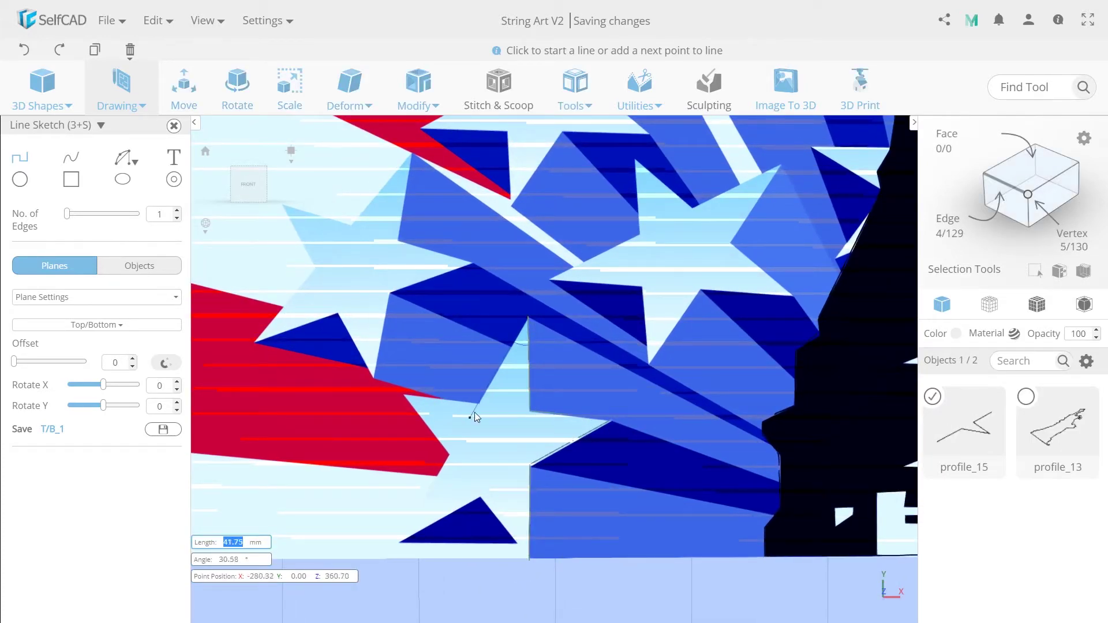
- Continue the lowest left star's outline around its left side, close it at the bottom right tip, and deselect it
{"action": "left_click", "coordinate": [479, 404]}
{"action": "left_click", "coordinate": [405, 397]}
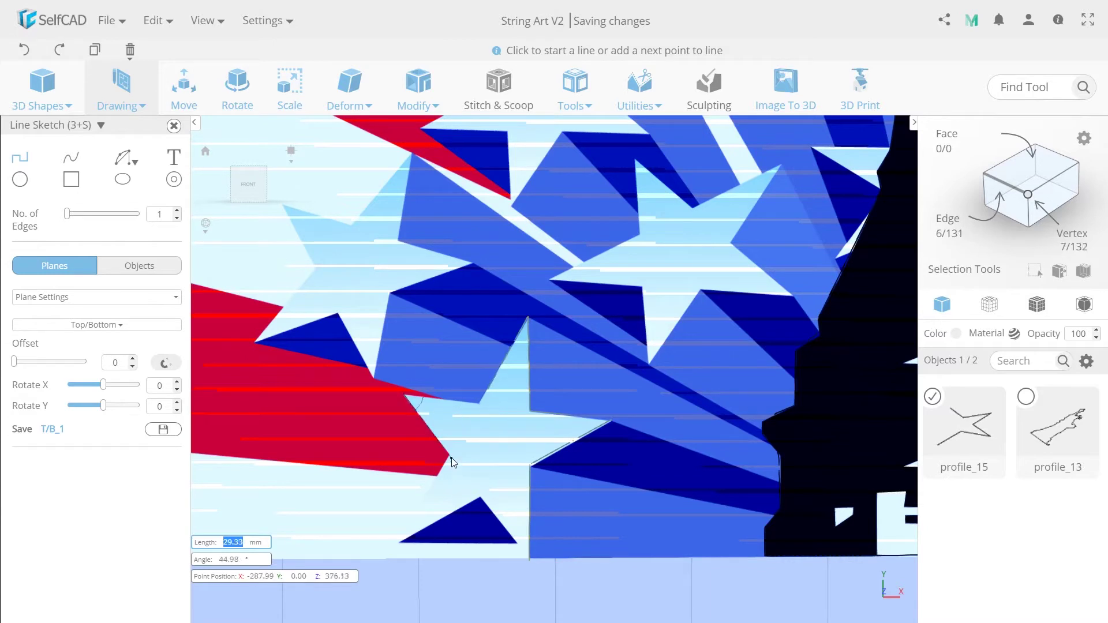
{"action": "left_click", "coordinate": [449, 458]}
{"action": "left_click", "coordinate": [400, 541]}
{"action": "left_click", "coordinate": [480, 497]}
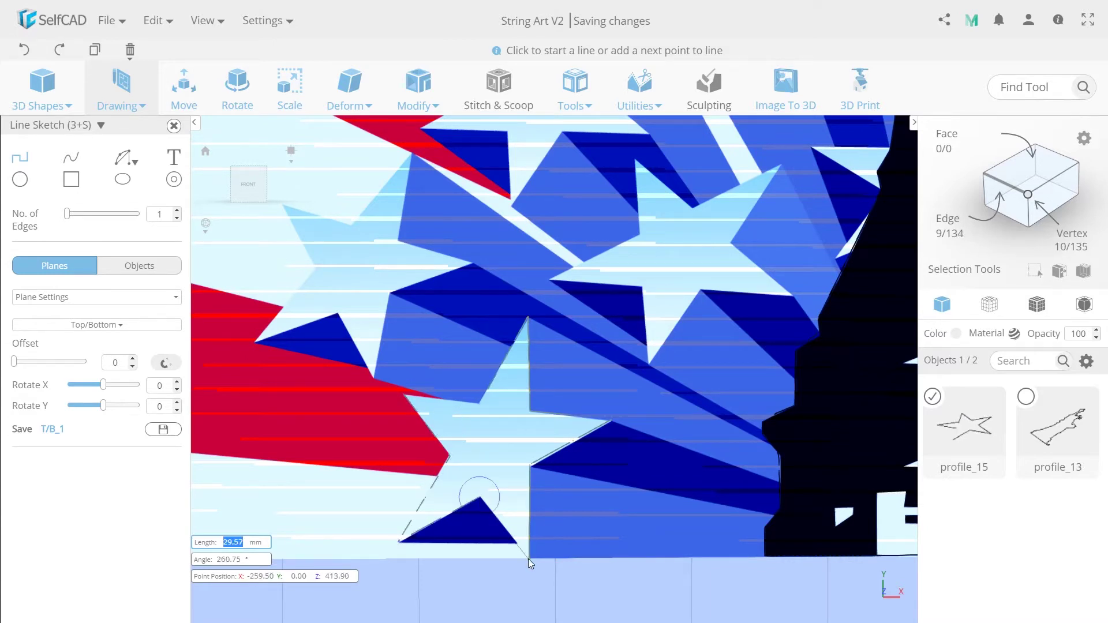
{"action": "double_click", "coordinate": [528, 559]}
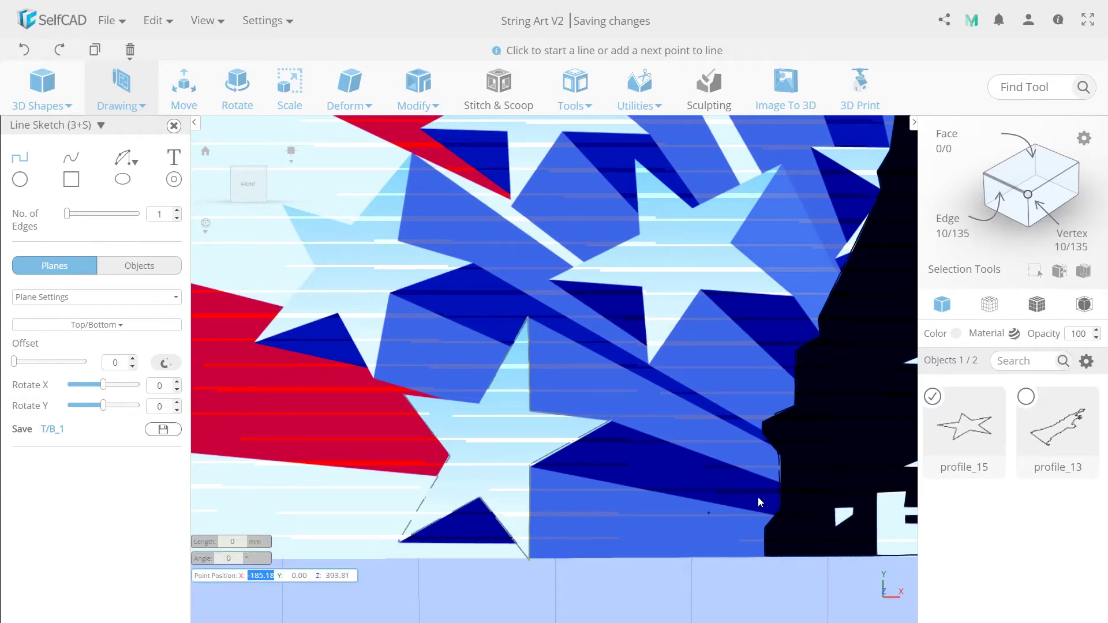
{"action": "left_click", "coordinate": [932, 399]}
- Trace the leftmost star of the left cluster as a closed ten-sided outline, then deselect it
{"action": "right_click_drag", "start_coordinate": [375, 378], "coordinate": [375, 492]}
{"action": "left_click", "coordinate": [374, 491]}
{"action": "left_click", "coordinate": [390, 407]}
{"action": "left_click", "coordinate": [472, 378]}
{"action": "left_click", "coordinate": [397, 355]}
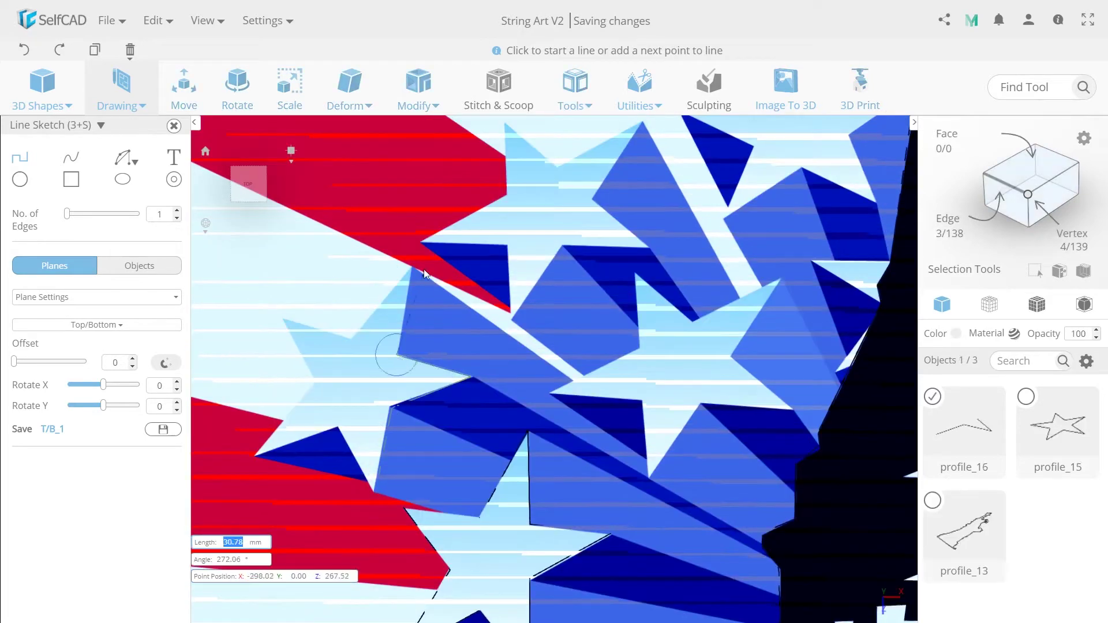
{"action": "left_click", "coordinate": [413, 268]}
{"action": "left_click", "coordinate": [350, 337]}
{"action": "left_click", "coordinate": [280, 316]}
{"action": "left_click", "coordinate": [317, 378]}
{"action": "left_click", "coordinate": [255, 457]}
{"action": "left_click", "coordinate": [338, 427]}
{"action": "left_click", "coordinate": [374, 492]}
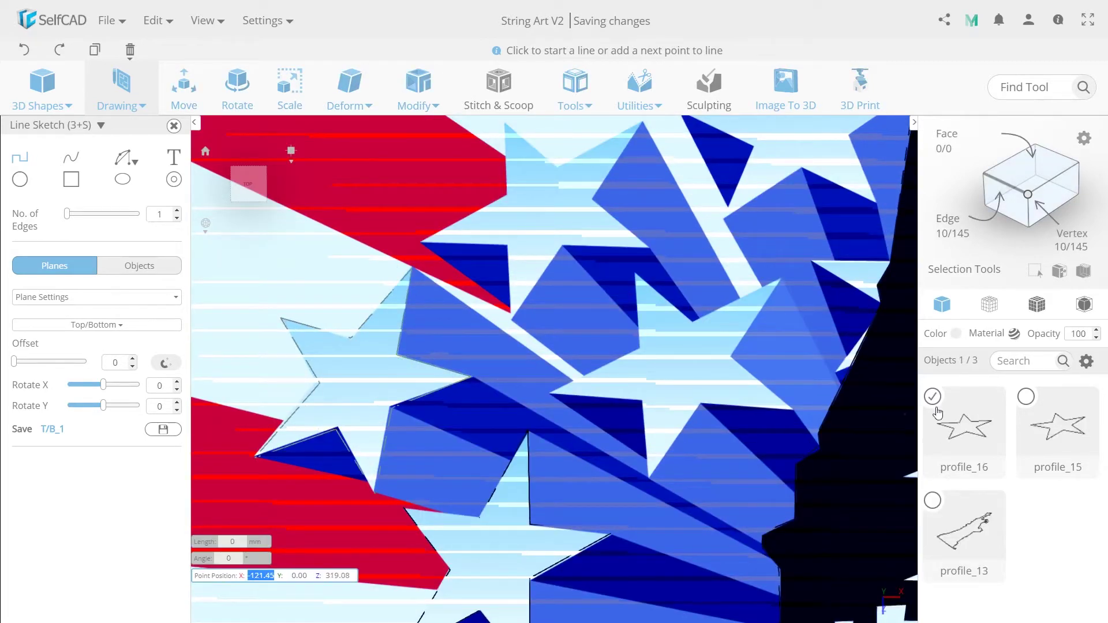
{"action": "left_click", "coordinate": [933, 397]}
- Trace the middle star of the left cluster as a closed outline starting and ending at its bottom tip
{"action": "key", "text": "Up"}
{"action": "left_click", "coordinate": [649, 515]}
{"action": "left_click", "coordinate": [698, 446]}
{"action": "left_click", "coordinate": [791, 446]}
{"action": "left_click", "coordinate": [732, 393]}
{"action": "left_click", "coordinate": [781, 317]}
{"action": "left_click", "coordinate": [693, 358]}
{"action": "left_click", "coordinate": [634, 309]}
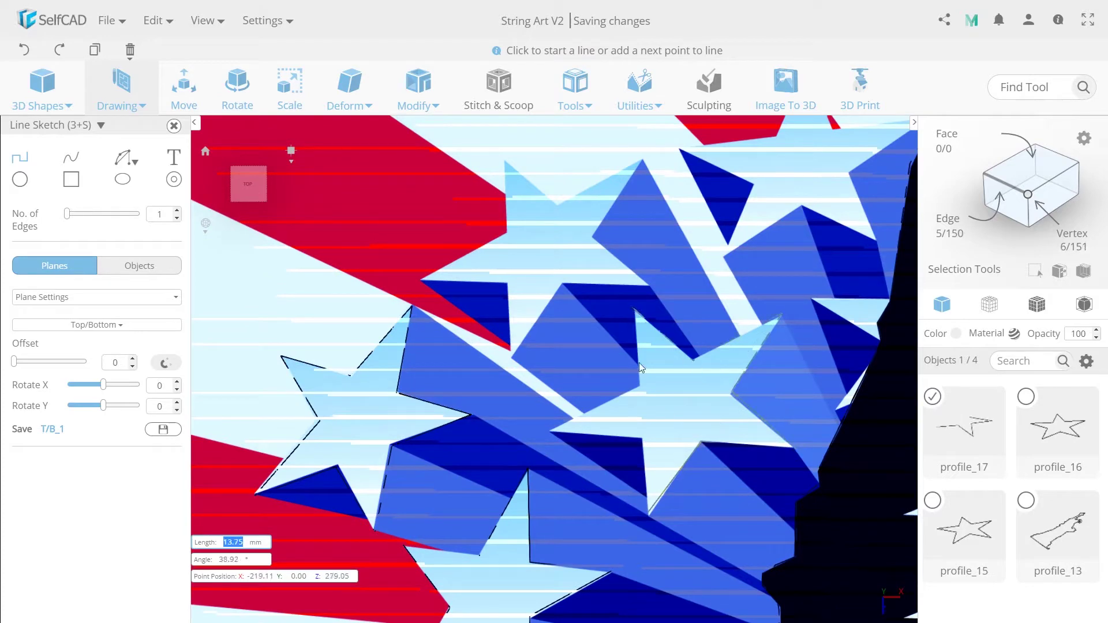
{"action": "left_click", "coordinate": [640, 384]}
{"action": "left_click", "coordinate": [550, 431]}
{"action": "left_click", "coordinate": [643, 438]}
{"action": "left_click", "coordinate": [649, 516]}
- Trace the lower right edges of the upper left star in the left cluster, from its bottom tip to its right foot tip
{"action": "key", "text": "Up"}
{"action": "key", "text": "Up"}
{"action": "left_click", "coordinate": [512, 433]}
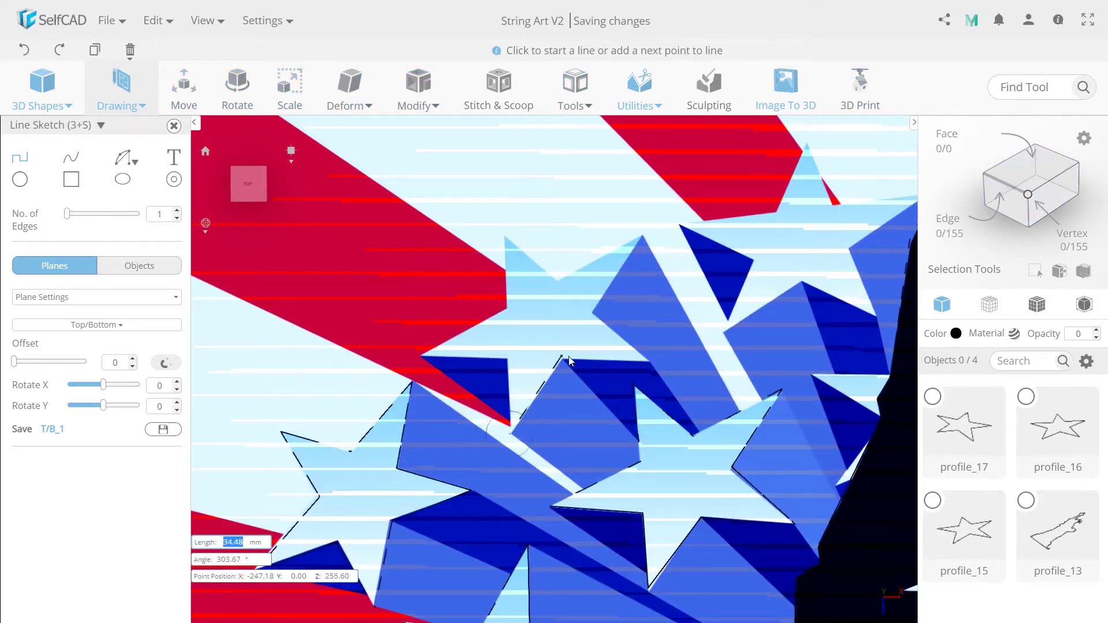
{"action": "left_click", "coordinate": [562, 358]}
{"action": "left_click", "coordinate": [650, 361]}
{"action": "key", "text": "Escape"}
- Trace the rest of the upper left star from its bottom tip around the left and upper tips, closing at the right foot
{"action": "left_click", "coordinate": [511, 431]}
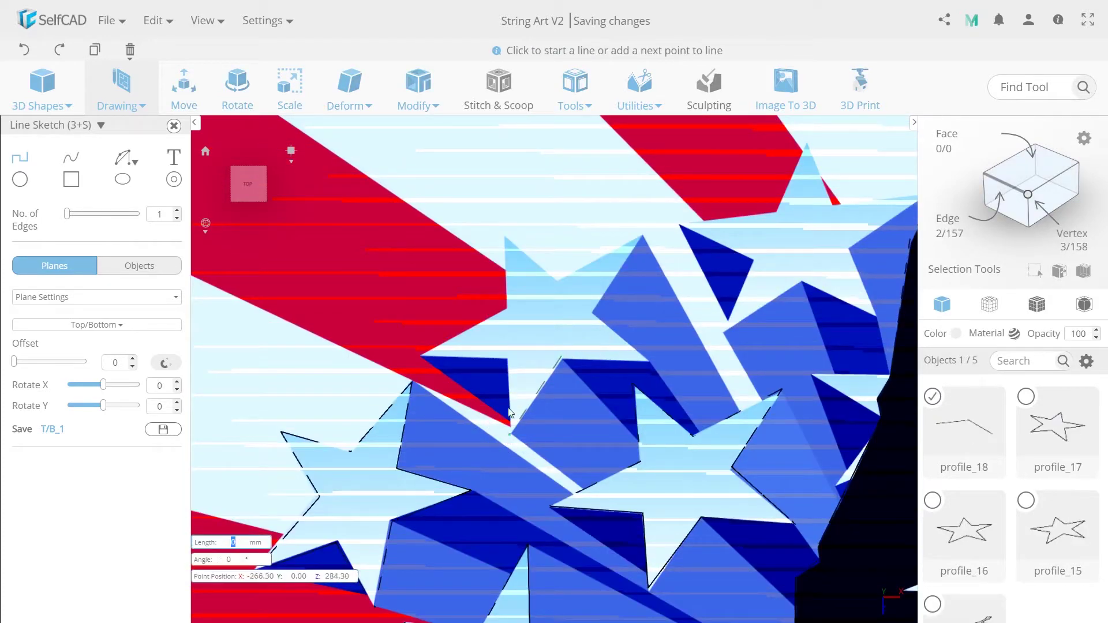
{"action": "left_click", "coordinate": [507, 358]}
{"action": "left_click", "coordinate": [421, 356]}
{"action": "left_click", "coordinate": [507, 306]}
{"action": "left_click", "coordinate": [505, 230]}
{"action": "left_click", "coordinate": [558, 279]}
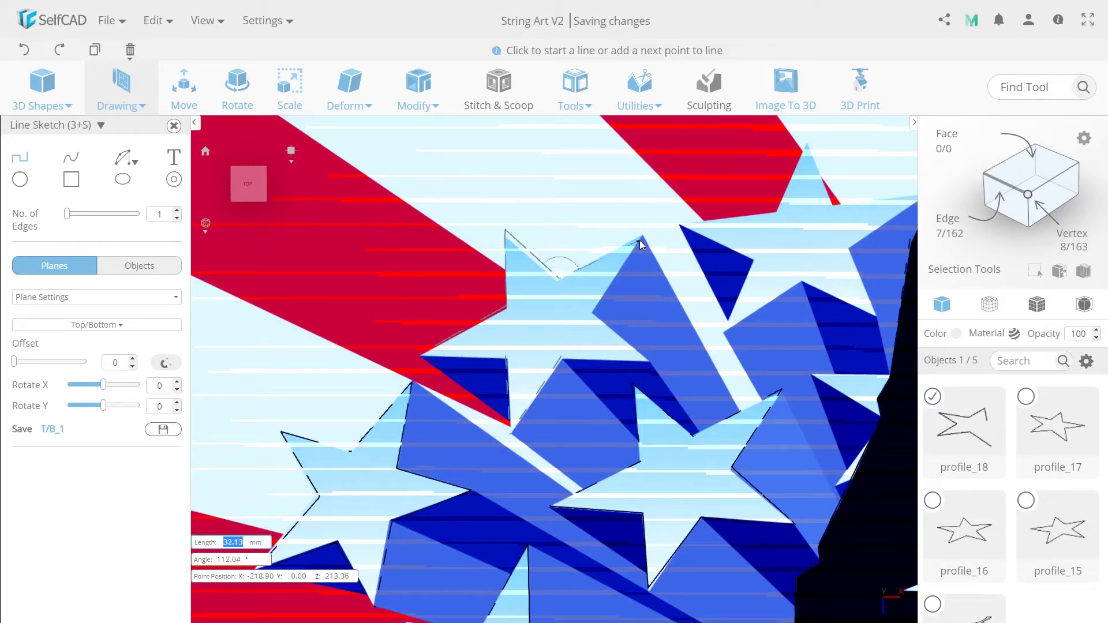
{"action": "left_click", "coordinate": [642, 236]}
{"action": "left_click", "coordinate": [592, 313]}
{"action": "left_click", "coordinate": [650, 361]}
- Trace the right side of the left cluster's topmost star, beside the statue's robe, up to the notch beside its top tip
{"action": "right_click_drag", "start_coordinate": [733, 338], "coordinate": [582, 452]}
{"action": "left_click", "coordinate": [572, 446]}
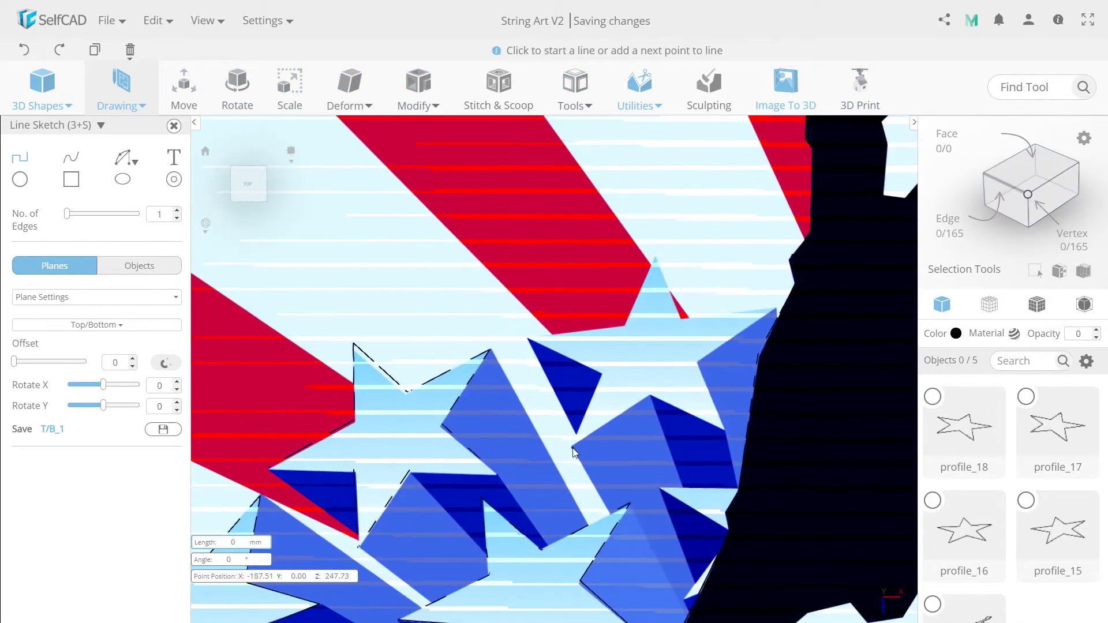
{"action": "left_click", "coordinate": [649, 394]}
{"action": "left_click", "coordinate": [720, 429]}
{"action": "left_click", "coordinate": [697, 362]}
{"action": "left_click", "coordinate": [755, 308]}
{"action": "left_click", "coordinate": [682, 318]}
- Complete the left cluster's topmost star through its top, left and bottom tips, close the outline, and deselect it
{"action": "left_click", "coordinate": [654, 257]}
{"action": "left_click", "coordinate": [624, 328]}
{"action": "left_click", "coordinate": [530, 341]}
{"action": "left_click", "coordinate": [601, 375]}
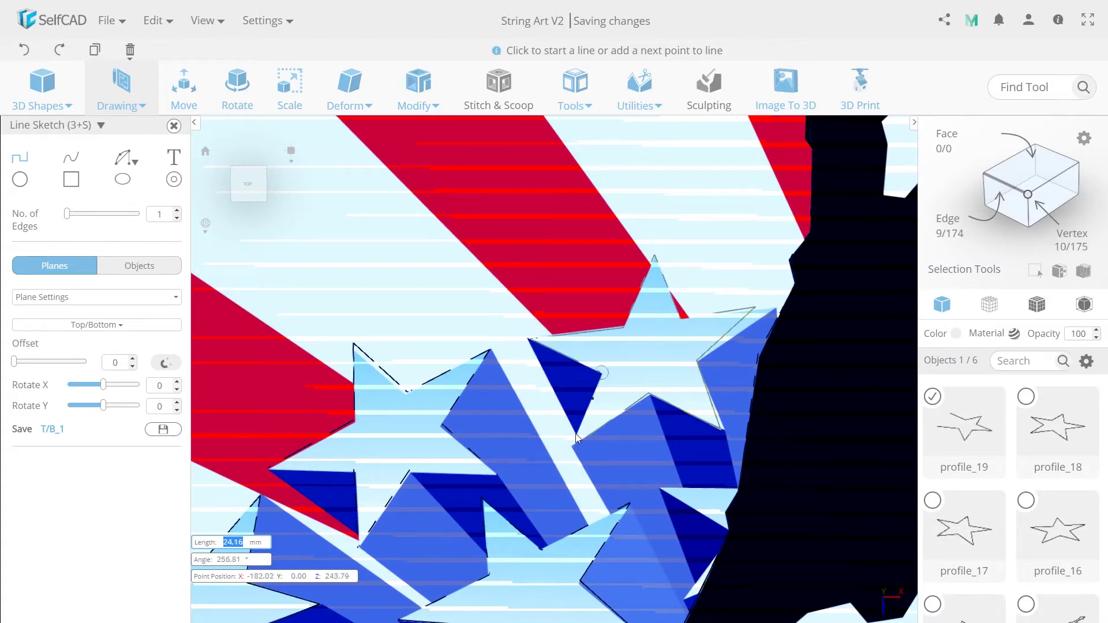
{"action": "left_click", "coordinate": [578, 433]}
{"action": "left_click", "coordinate": [649, 395]}
{"action": "left_click", "coordinate": [723, 430]}
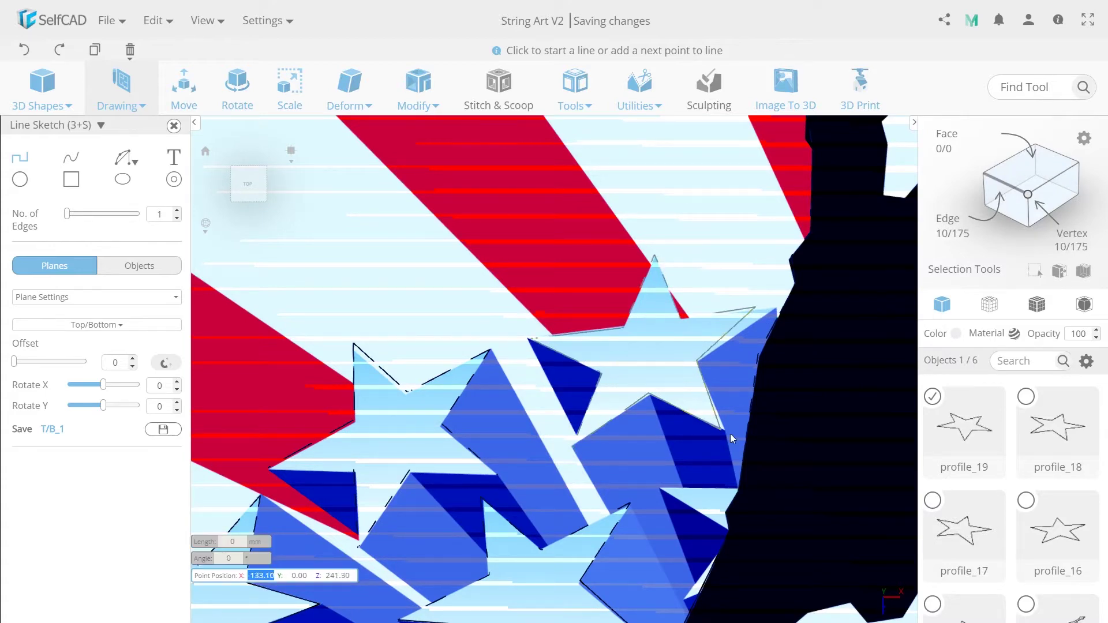
{"action": "left_click", "coordinate": [933, 397]}
- Trace the lower and right edges of the lowest star right of the pedestal, from its bottom left tip to its right tip
{"action": "scroll", "coordinate": [618, 411], "scroll_direction": "down", "scroll_amount": 5}
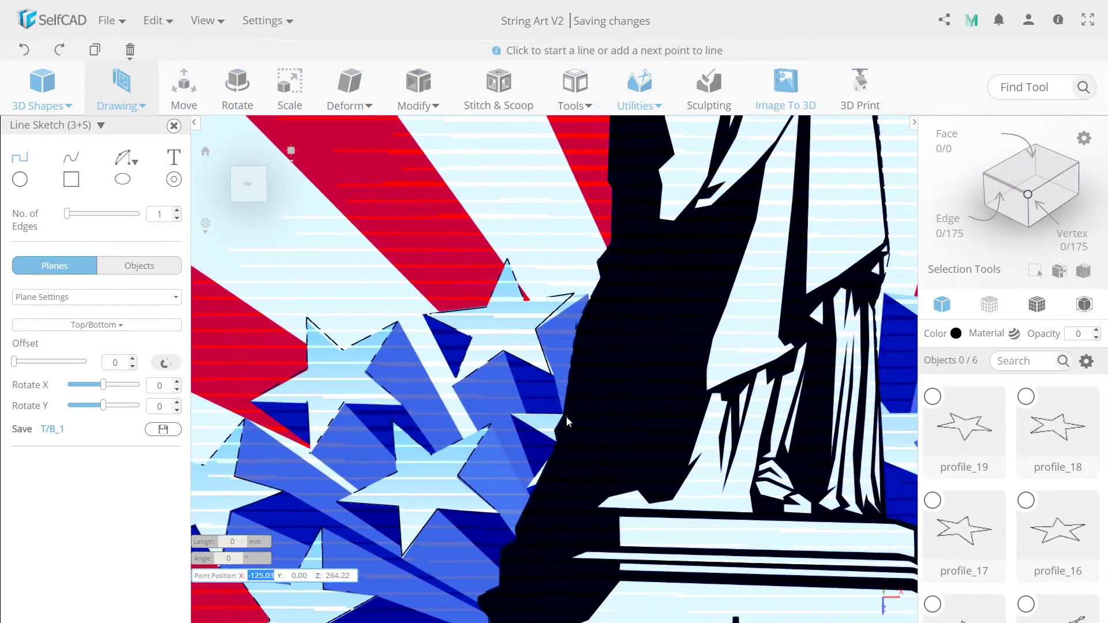
{"action": "mouse_move", "coordinate": [566, 417]}
{"action": "right_mouse_down"}
{"action": "mouse_move", "coordinate": [535, 428]}
{"action": "mouse_move", "coordinate": [449, 507]}
{"action": "mouse_move", "coordinate": [459, 543]}
{"action": "mouse_move", "coordinate": [436, 520]}
{"action": "right_mouse_up"}
{"action": "scroll", "coordinate": [450, 544], "scroll_direction": "up", "scroll_amount": 2}
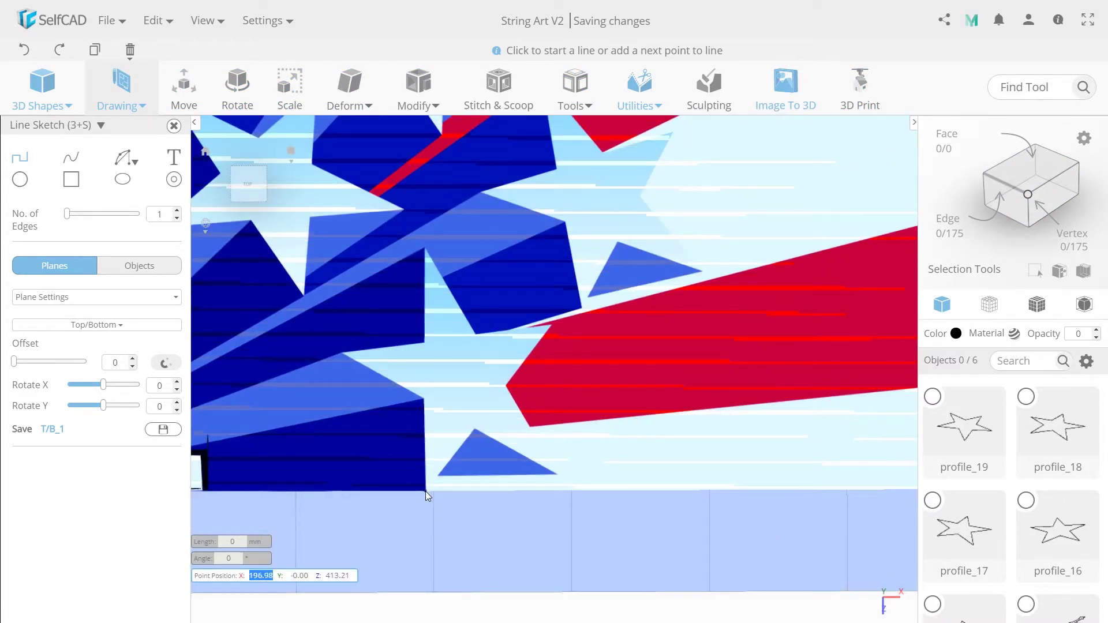
{"action": "left_click", "coordinate": [425, 490]}
{"action": "left_click", "coordinate": [473, 428]}
{"action": "left_click", "coordinate": [559, 475]}
{"action": "left_click", "coordinate": [506, 385]}
{"action": "left_click", "coordinate": [551, 325]}
- Complete the lowest right star through its top and left tips back to the starting point, then deselect it
{"action": "left_click", "coordinate": [475, 334]}
{"action": "left_click", "coordinate": [425, 250]}
{"action": "left_click", "coordinate": [425, 343]}
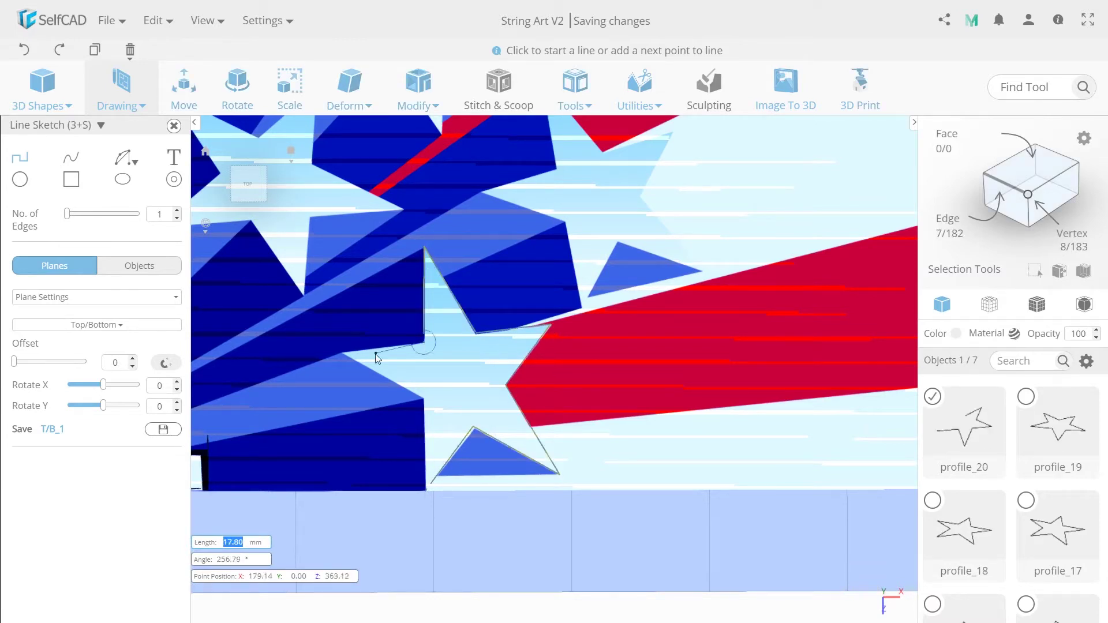
{"action": "left_click", "coordinate": [341, 352]}
{"action": "left_click", "coordinate": [424, 398]}
{"action": "left_click", "coordinate": [425, 491]}
{"action": "left_click", "coordinate": [932, 396]}
- Trace the rightmost star of the right cluster as a closed outline from its bottom left tip, then deselect it
{"action": "right_click_drag", "start_coordinate": [585, 310], "coordinate": [586, 424]}
{"action": "left_click", "coordinate": [584, 423]}
{"action": "left_click", "coordinate": [618, 354]}
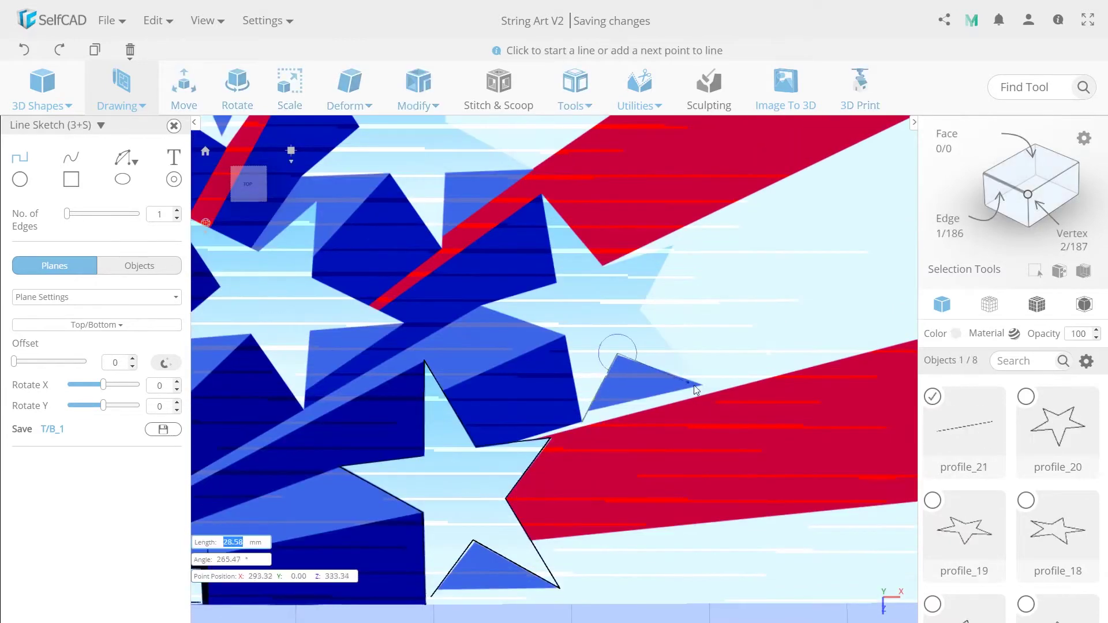
{"action": "left_click", "coordinate": [706, 383]}
{"action": "left_click", "coordinate": [641, 309]}
{"action": "left_click", "coordinate": [675, 246]}
{"action": "left_click", "coordinate": [602, 265]}
{"action": "left_click", "coordinate": [543, 195]}
{"action": "left_click", "coordinate": [556, 283]}
{"action": "left_click", "coordinate": [481, 306]}
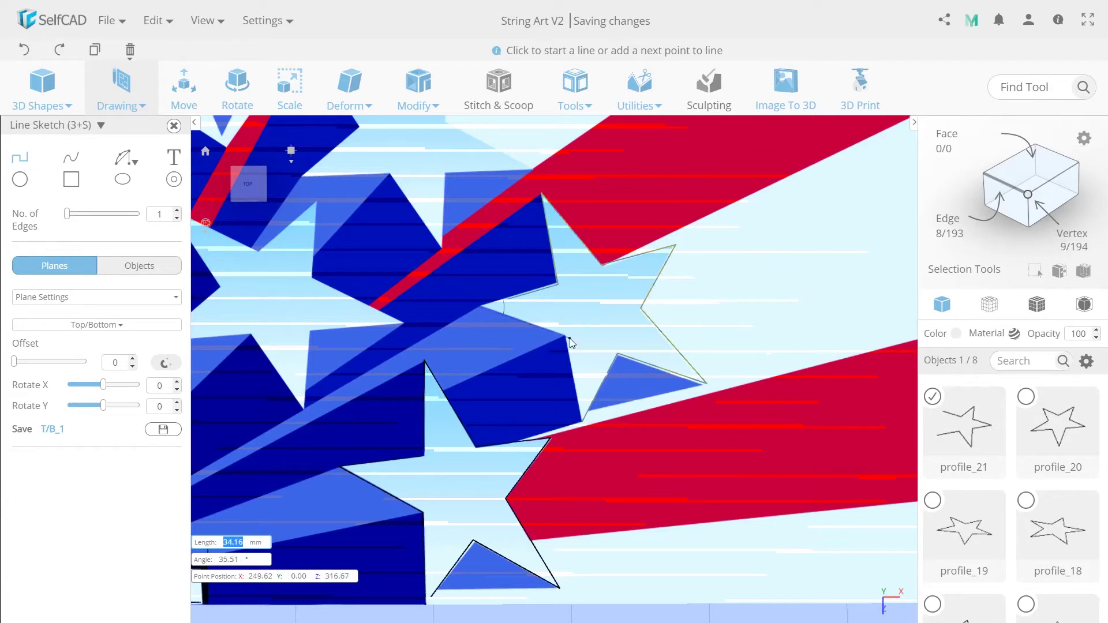
{"action": "left_click", "coordinate": [565, 336]}
{"action": "left_click", "coordinate": [582, 422]}
{"action": "left_click", "coordinate": [927, 397]}
- Trace the middle star of the right cluster as a closed outline from its bottom tip, then deselect it
{"action": "right_click_drag", "start_coordinate": [465, 365], "coordinate": [654, 366]}
{"action": "left_click", "coordinate": [494, 408]}
{"action": "left_click", "coordinate": [495, 407]}
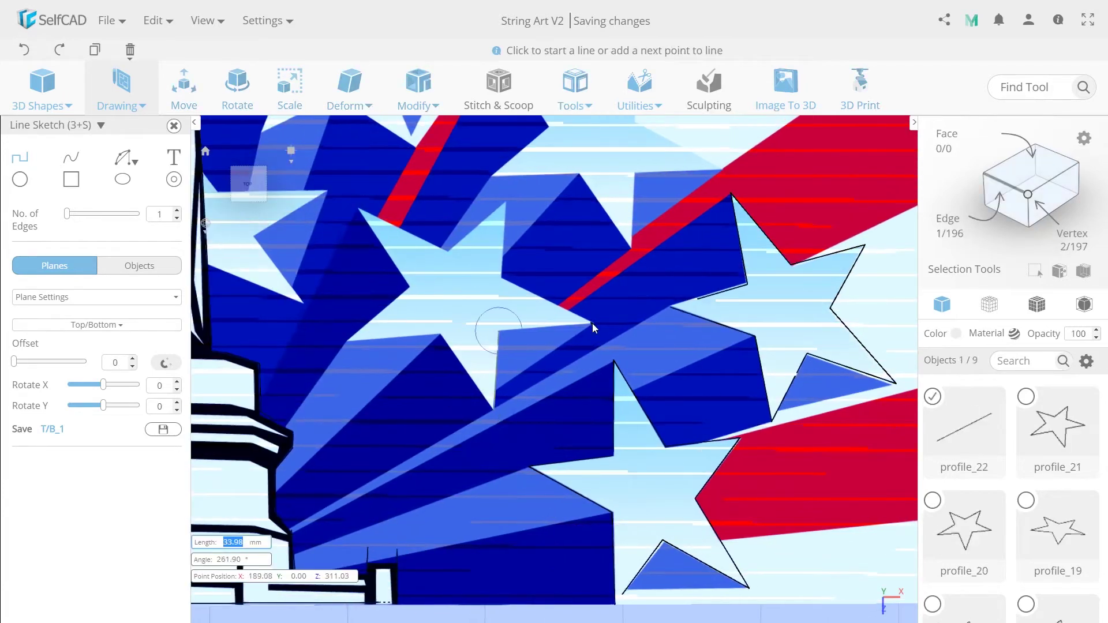
{"action": "left_click", "coordinate": [593, 323]}
{"action": "left_click", "coordinate": [502, 275]}
{"action": "left_click", "coordinate": [505, 202]}
{"action": "left_click", "coordinate": [445, 251]}
{"action": "left_click", "coordinate": [359, 209]}
{"action": "left_click", "coordinate": [411, 287]}
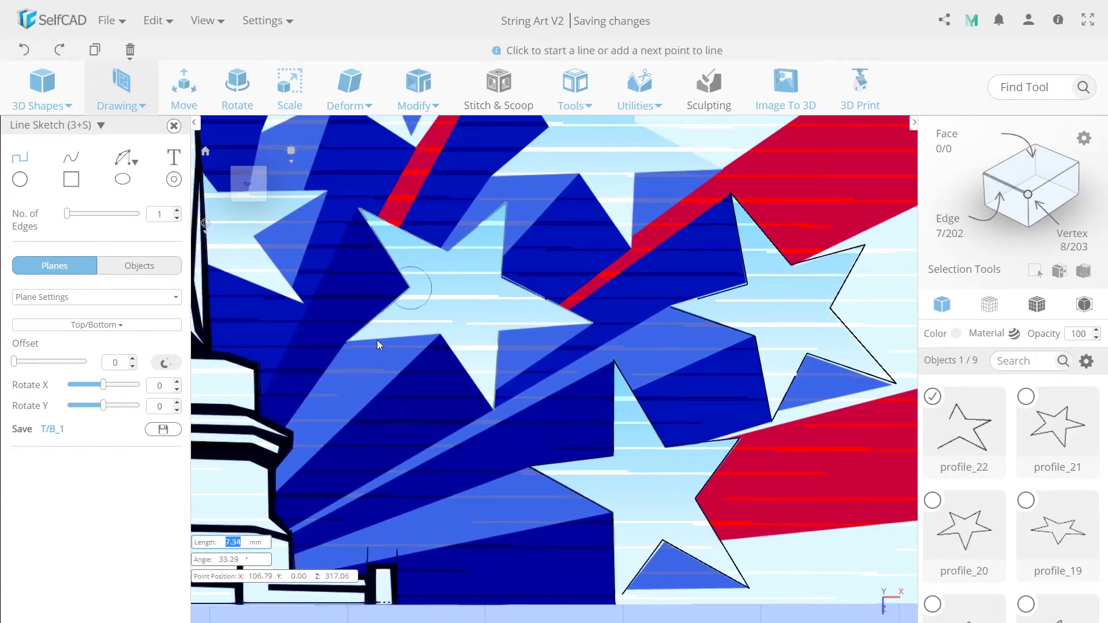
{"action": "left_click", "coordinate": [348, 341]}
{"action": "left_click", "coordinate": [440, 334]}
{"action": "left_click", "coordinate": [494, 409]}
{"action": "left_click", "coordinate": [932, 396]}
- Trace the upper right star of the right cluster, above the rightmost and middle stars, as a closed outline and deselect it
{"action": "right_click_drag", "start_coordinate": [637, 245], "coordinate": [637, 472]}
{"action": "left_click", "coordinate": [637, 472]}
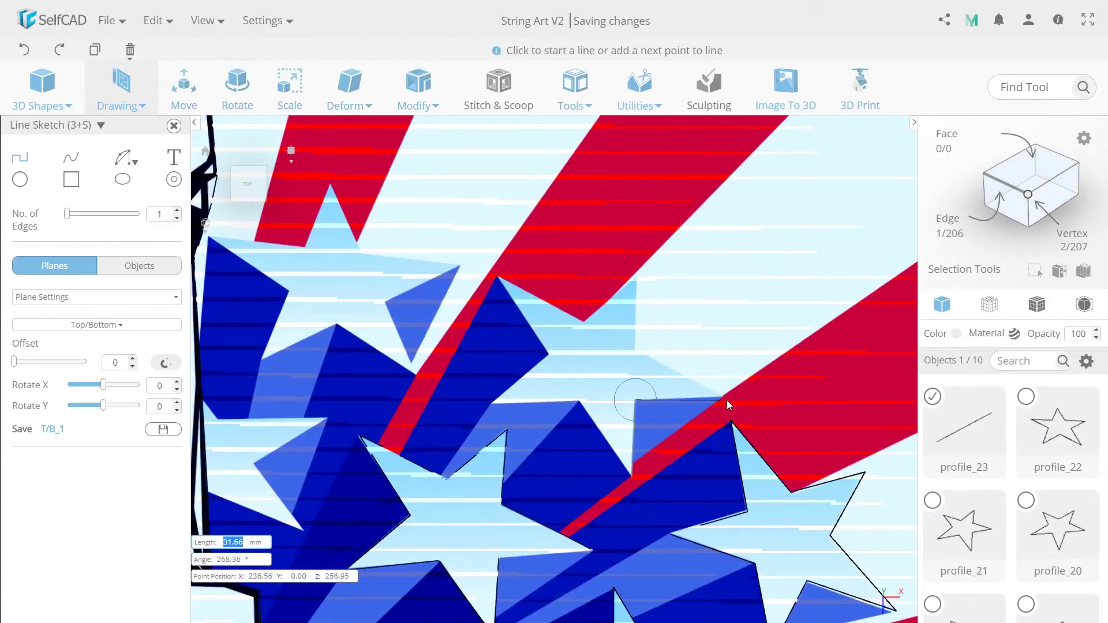
{"action": "left_click", "coordinate": [721, 397]}
{"action": "left_click", "coordinate": [637, 348]}
{"action": "left_click", "coordinate": [637, 278]}
{"action": "left_click", "coordinate": [583, 321]}
{"action": "left_click", "coordinate": [497, 277]}
{"action": "left_click", "coordinate": [545, 356]}
{"action": "left_click", "coordinate": [547, 355]}
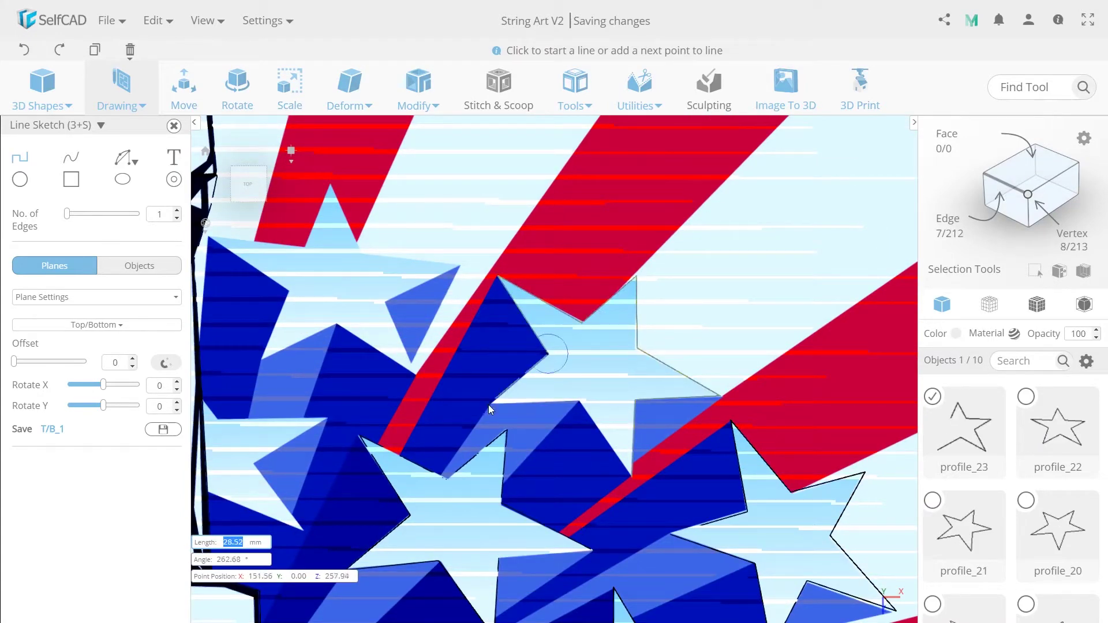
{"action": "left_click", "coordinate": [491, 403]}
{"action": "left_click", "coordinate": [579, 400]}
{"action": "left_click", "coordinate": [631, 476]}
{"action": "left_click", "coordinate": [931, 396]}
- Trace the right cluster's topmost star, beside the statue's robe, as a closed outline from its bottom right tip, then deselect it
{"action": "right_click_drag", "start_coordinate": [258, 317], "coordinate": [410, 394]}
{"action": "left_click", "coordinate": [567, 447]}
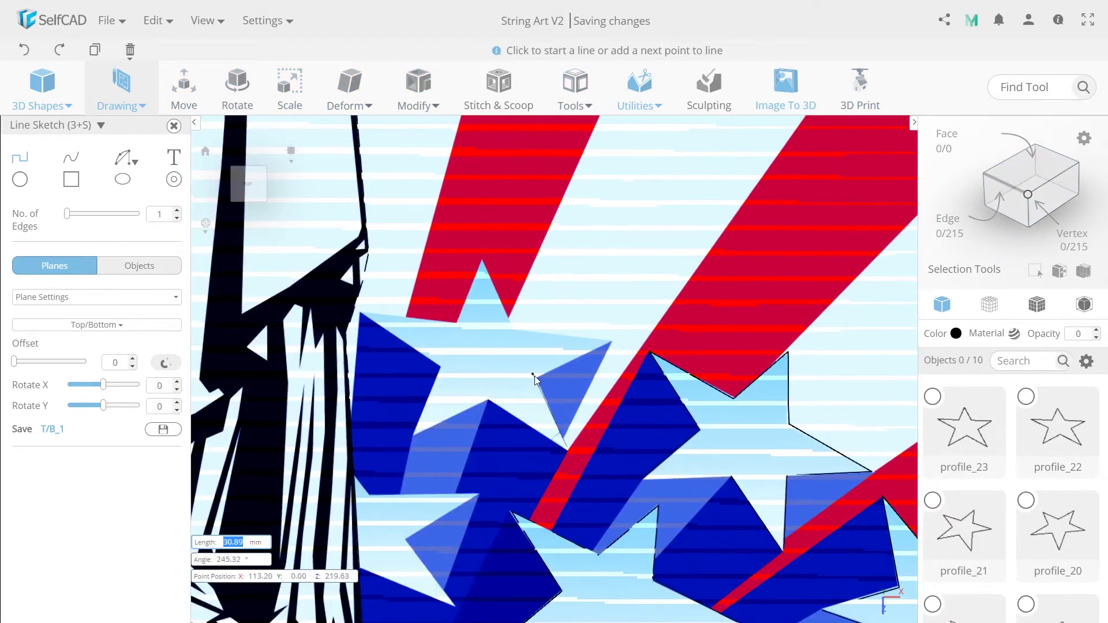
{"action": "left_click", "coordinate": [536, 378]}
{"action": "left_click", "coordinate": [612, 340]}
{"action": "left_click", "coordinate": [511, 327]}
{"action": "left_click", "coordinate": [482, 260]}
{"action": "left_click", "coordinate": [457, 322]}
{"action": "left_click", "coordinate": [360, 313]}
{"action": "left_click", "coordinate": [440, 367]}
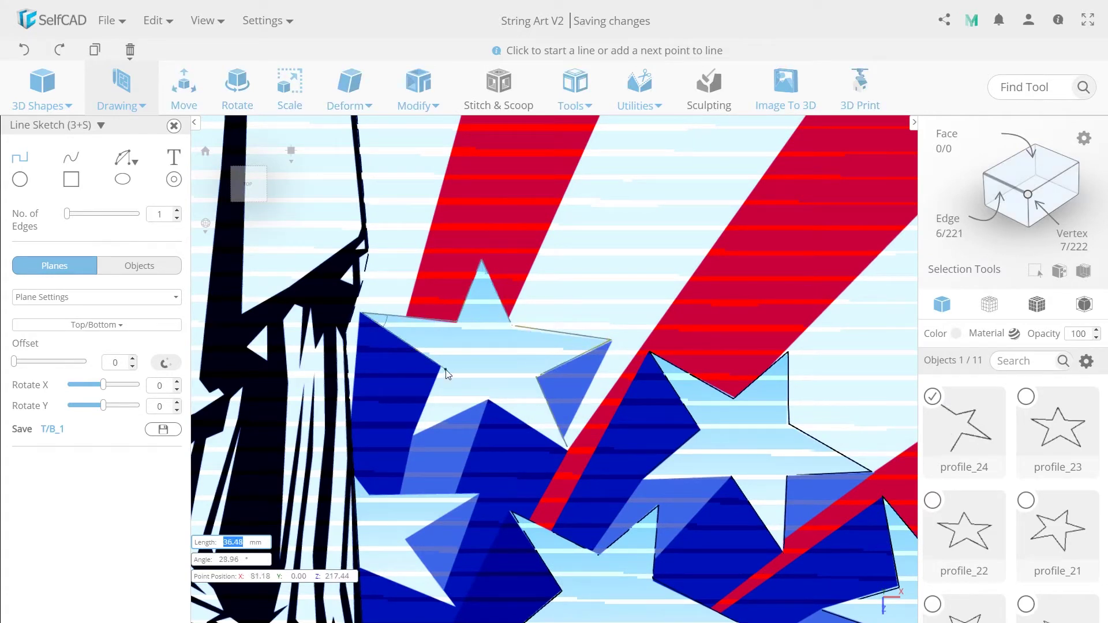
{"action": "left_click", "coordinate": [412, 434]}
{"action": "left_click", "coordinate": [488, 400]}
{"action": "left_click", "coordinate": [566, 445]}
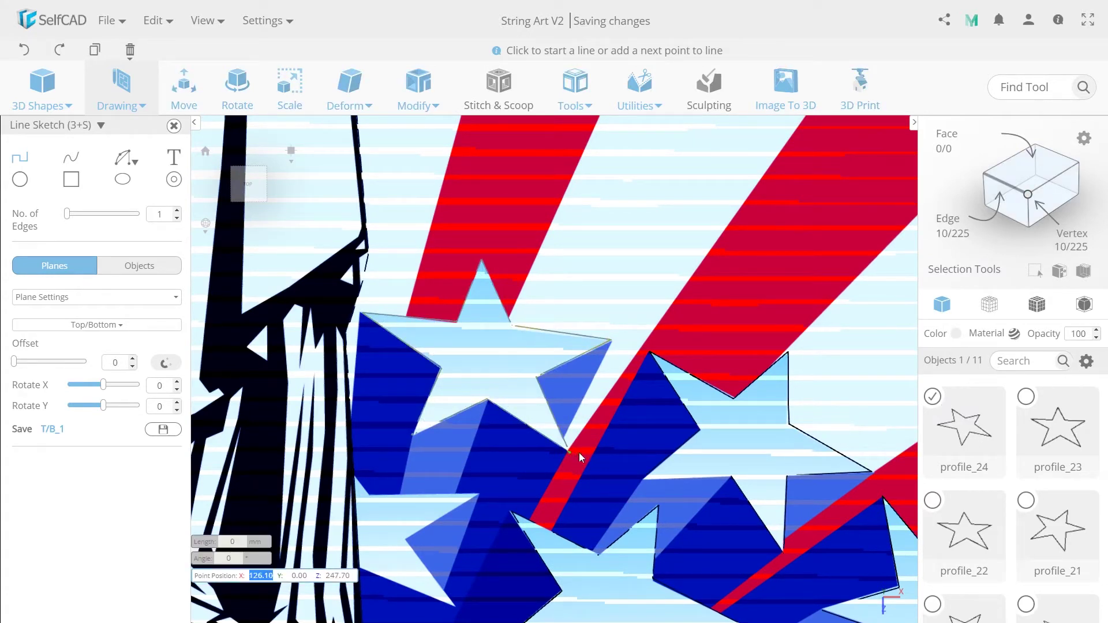
{"action": "left_click", "coordinate": [933, 397]}
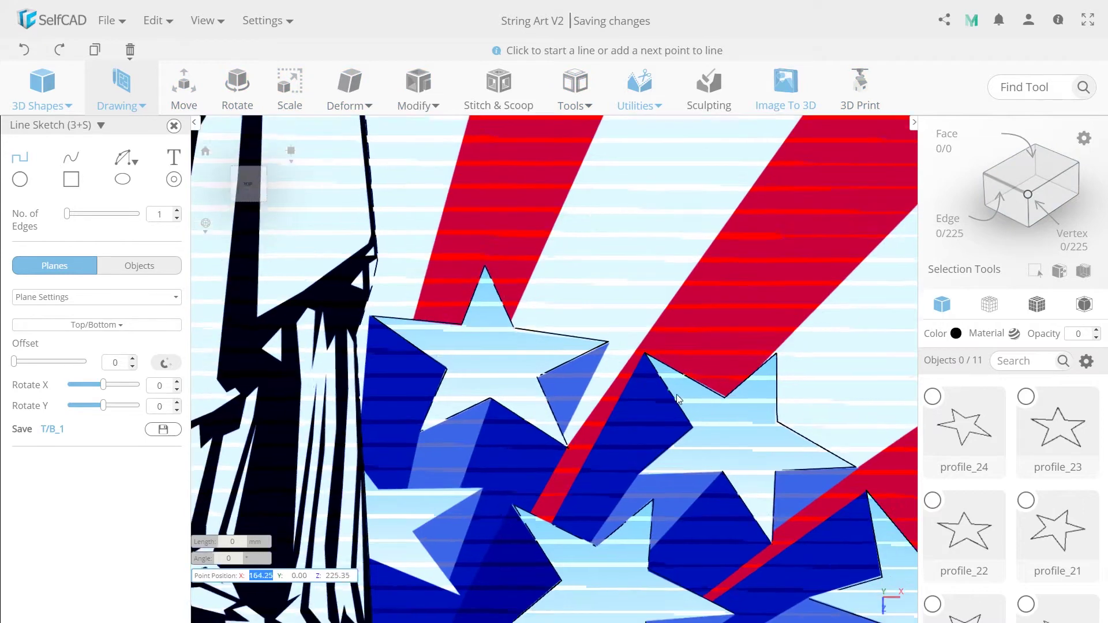
- Sketch a rectangular border of about 890 by 892 mm around the whole reference image, then deselect it
{"action": "scroll", "coordinate": [525, 396], "scroll_direction": "down", "scroll_amount": 10}
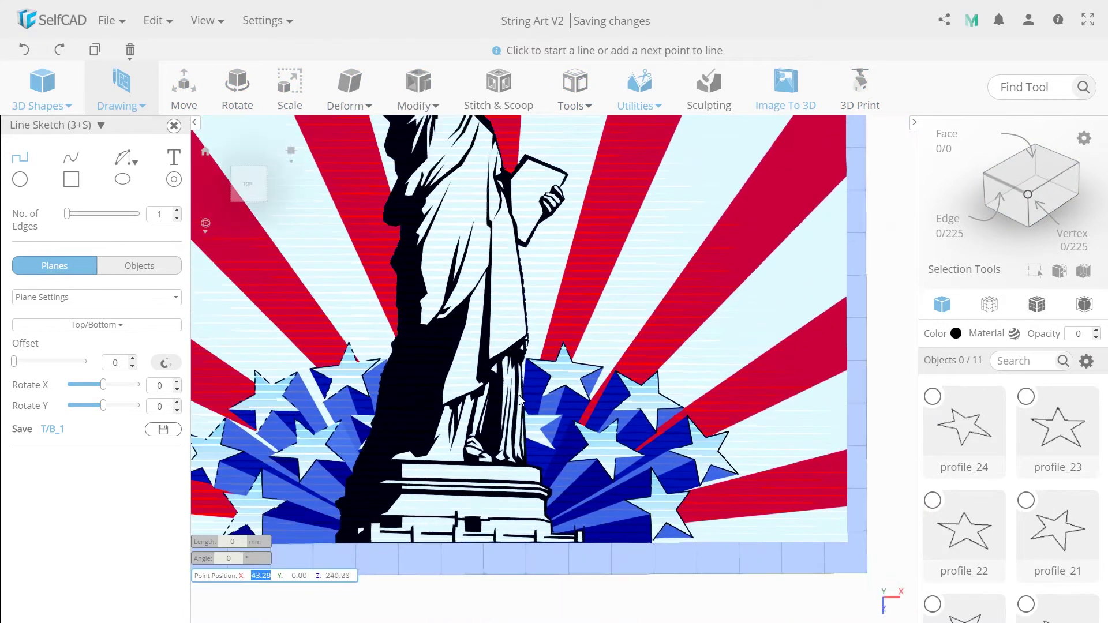
{"action": "scroll", "coordinate": [482, 386], "scroll_direction": "down", "scroll_amount": 5}
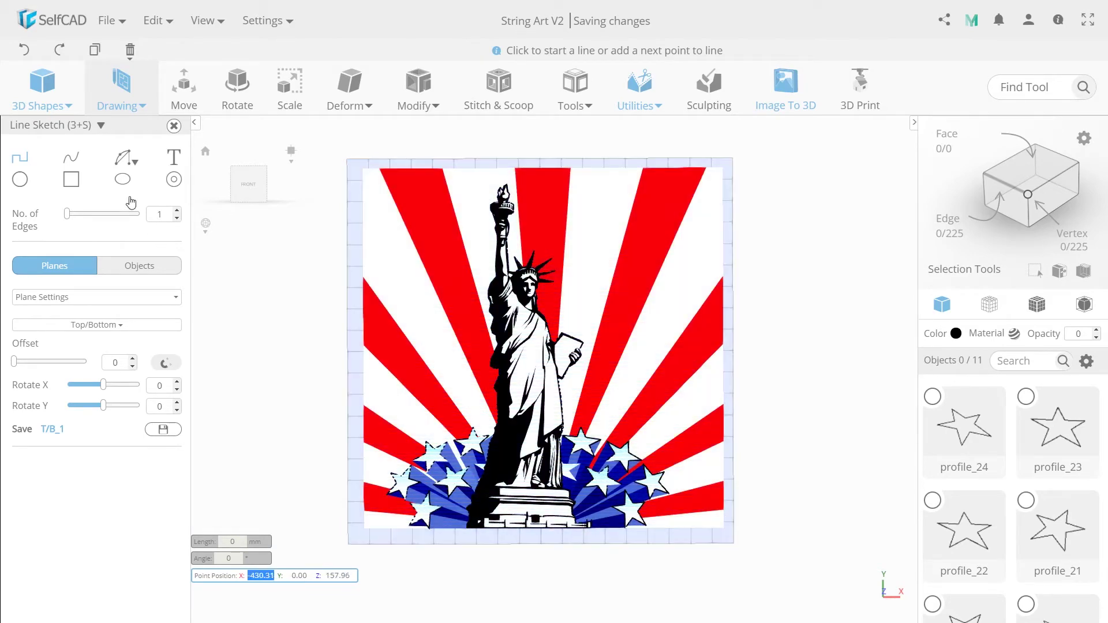
{"action": "left_click", "coordinate": [71, 180]}
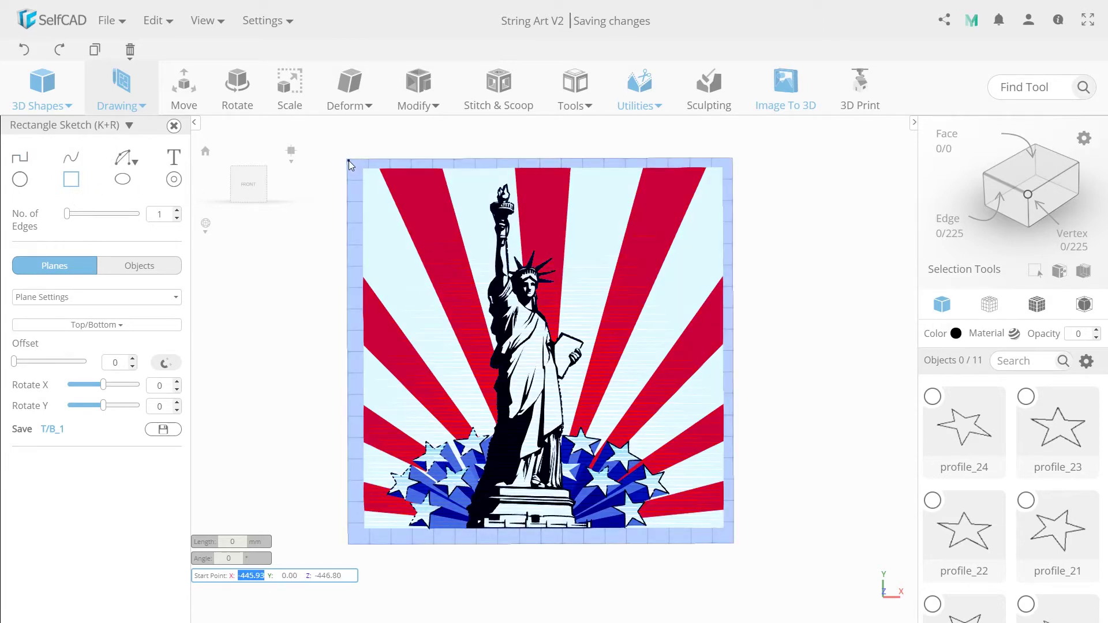
{"action": "left_click", "coordinate": [350, 161]}
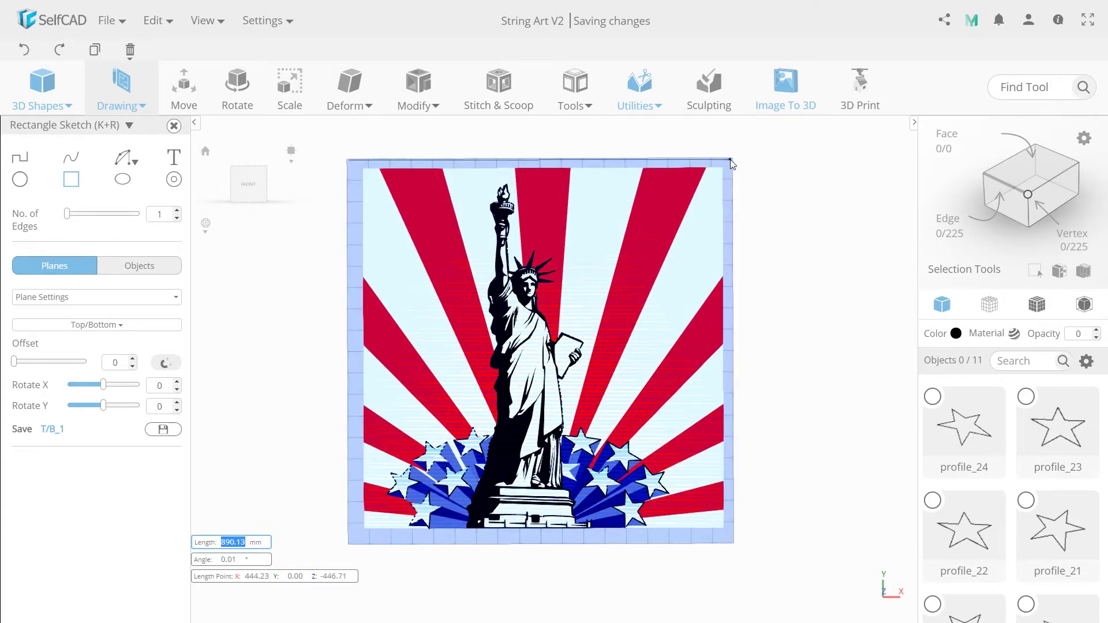
{"action": "left_click", "coordinate": [730, 161]}
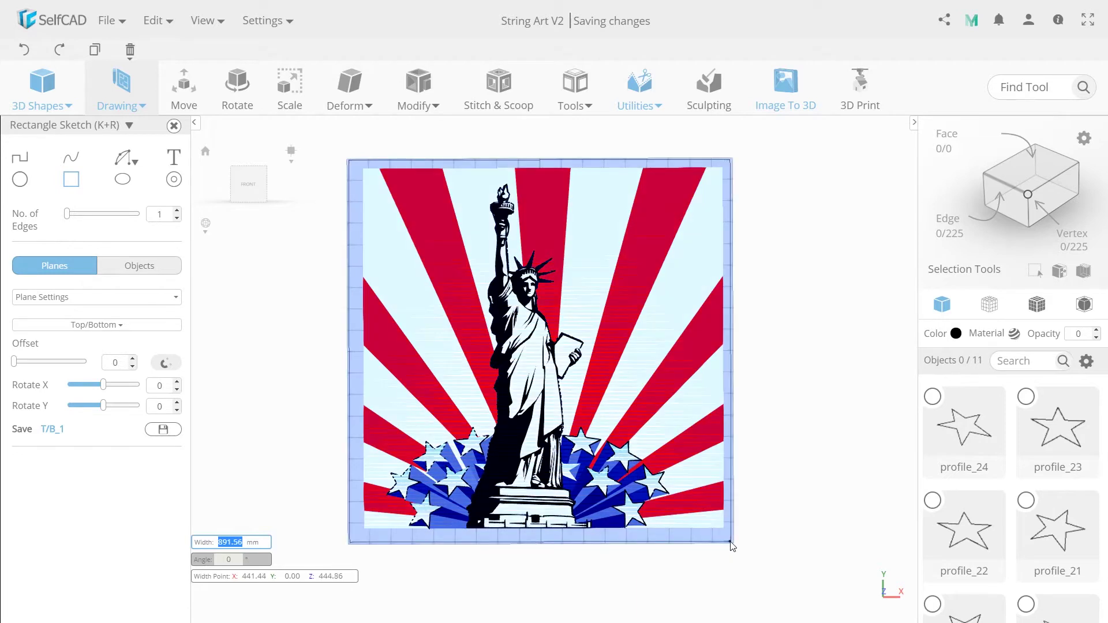
{"action": "left_click", "coordinate": [731, 543]}
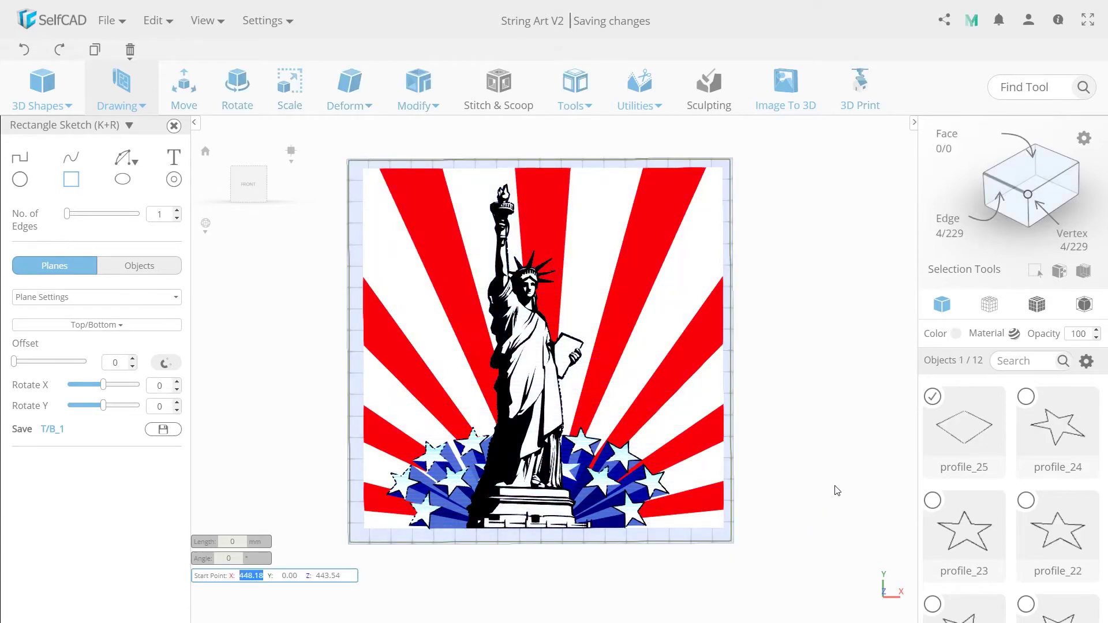
{"action": "left_click", "coordinate": [927, 404]}
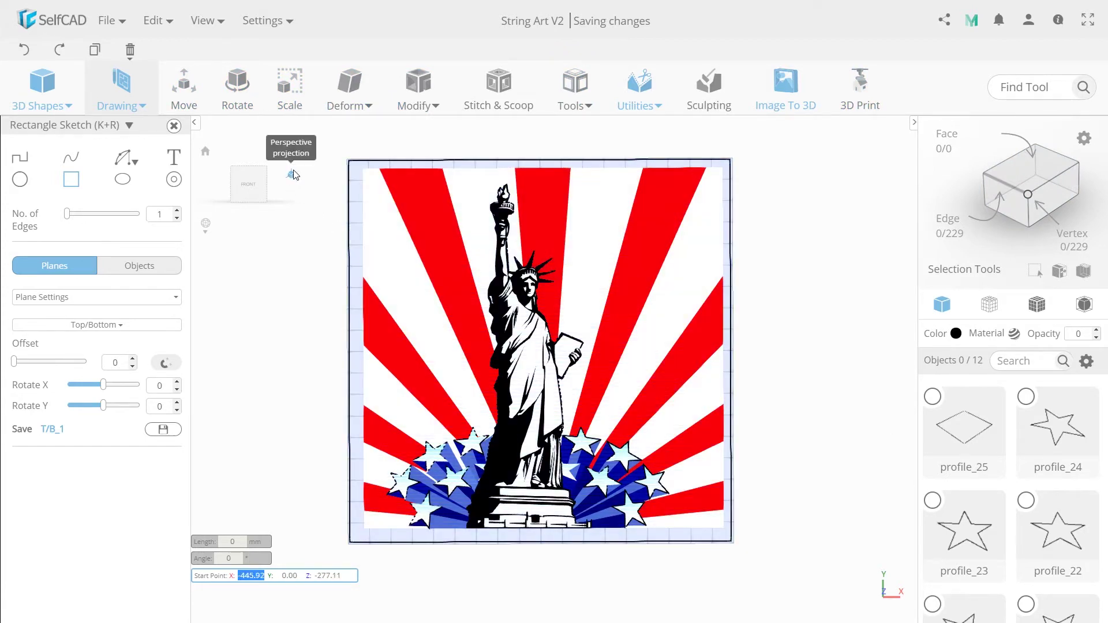
- Switch the view to perspective projection, leave the sketch and hide the Statue of Liberty reference image
{"action": "left_click", "coordinate": [293, 162]}
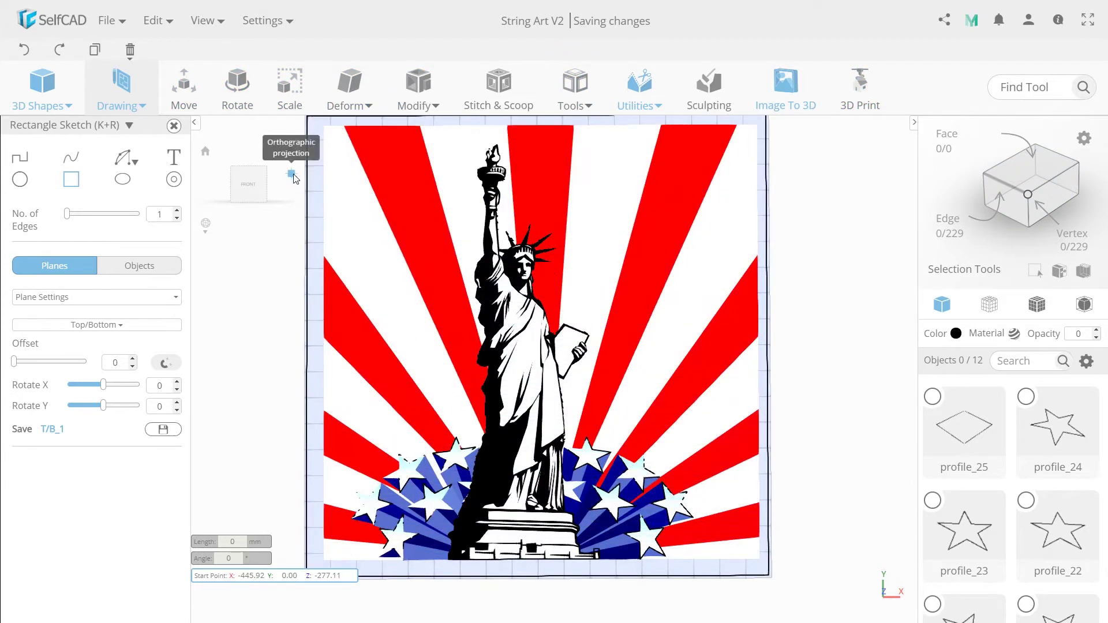
{"action": "left_click", "coordinate": [174, 126]}
{"action": "right_click_drag", "start_coordinate": [302, 358], "coordinate": [373, 330]}
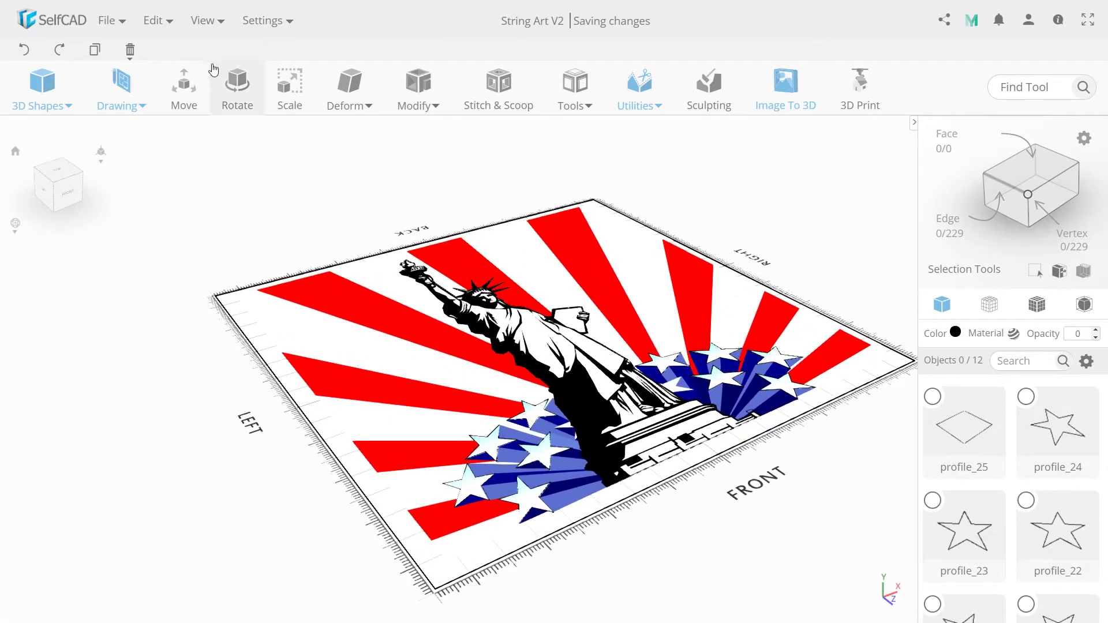
{"action": "left_click", "coordinate": [204, 21]}
{"action": "left_click", "coordinate": [228, 158]}
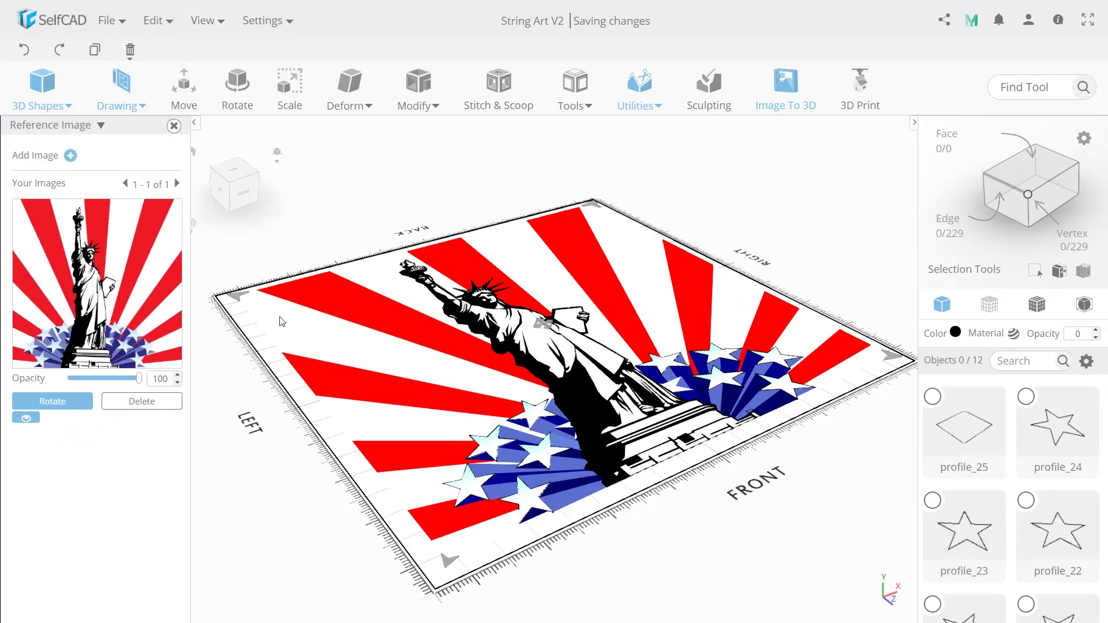
{"action": "left_click", "coordinate": [26, 419]}
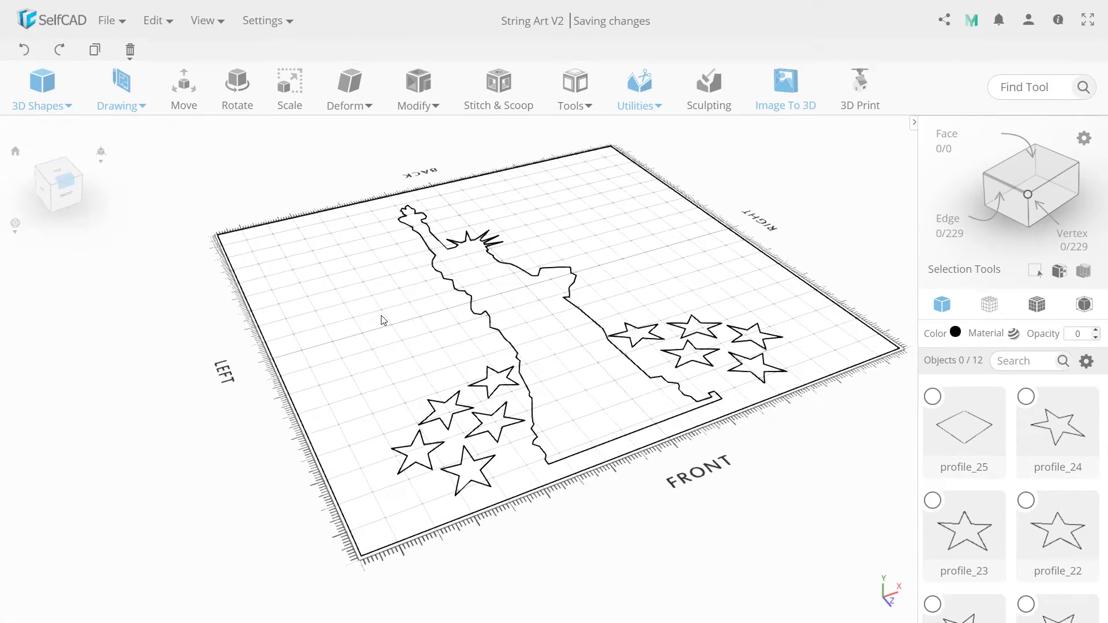
- Start a nail shaft with the Shape Generator, using 20 edges and a radius of 6 at both top and bottom
{"action": "scroll", "coordinate": [388, 332], "scroll_direction": "up", "scroll_amount": 4}
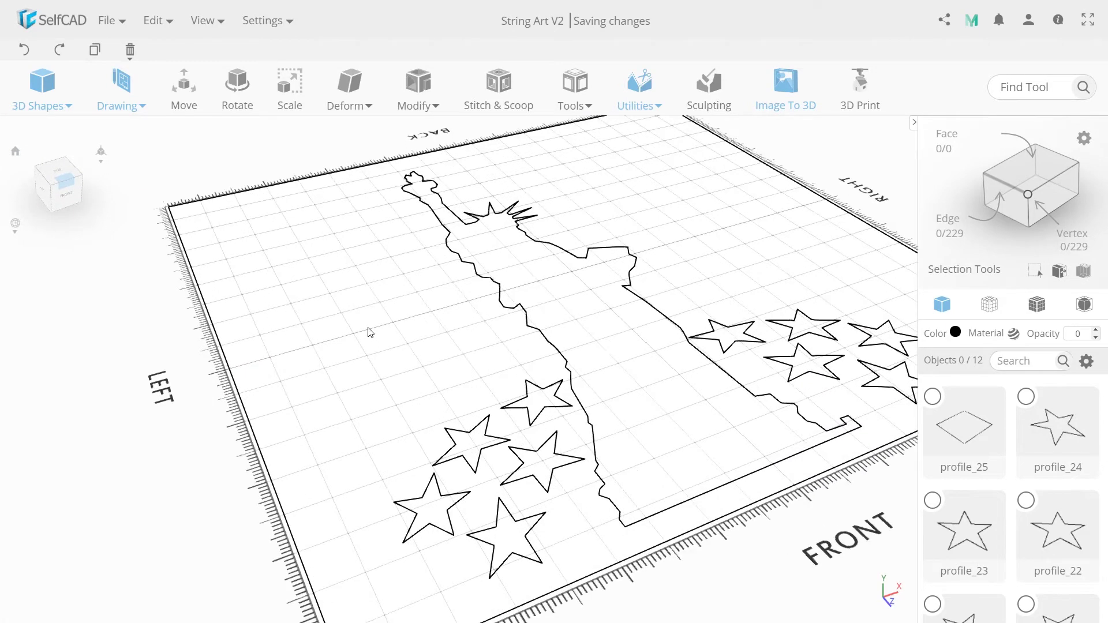
{"action": "left_click", "coordinate": [68, 108]}
{"action": "left_click", "coordinate": [50, 309]}
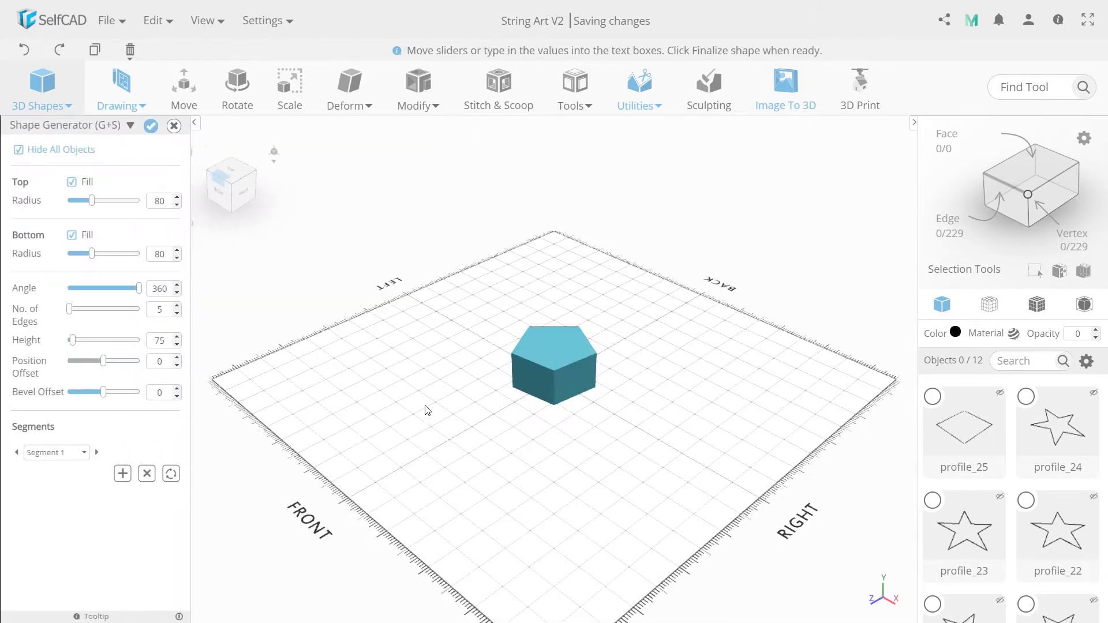
{"action": "double_click", "coordinate": [159, 311]}
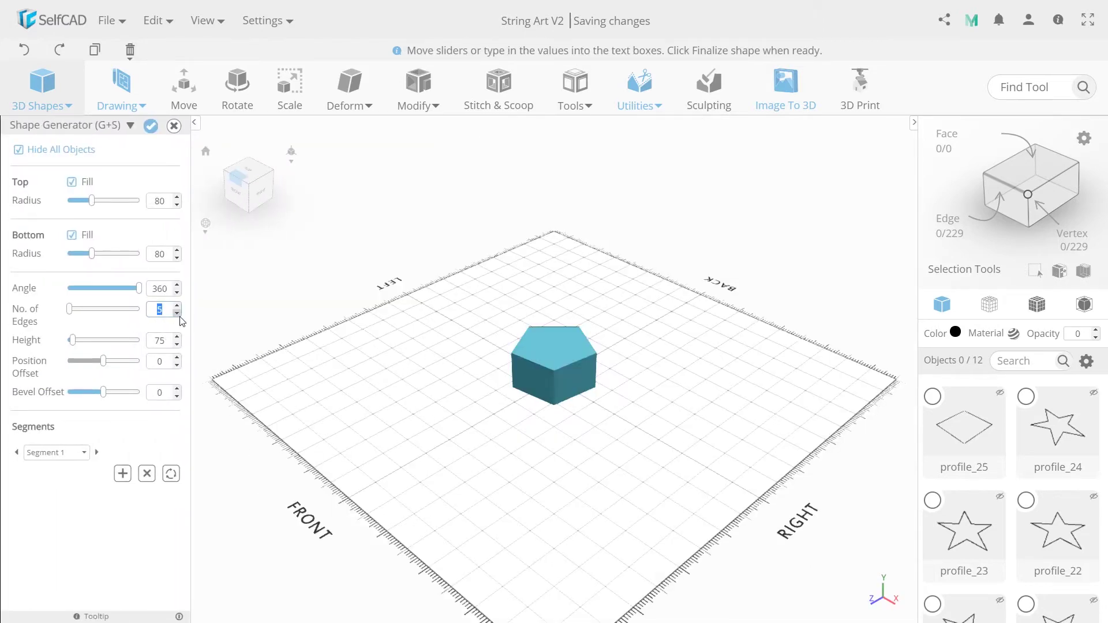
{"action": "type", "text": "20"}
{"action": "key", "text": "Return"}
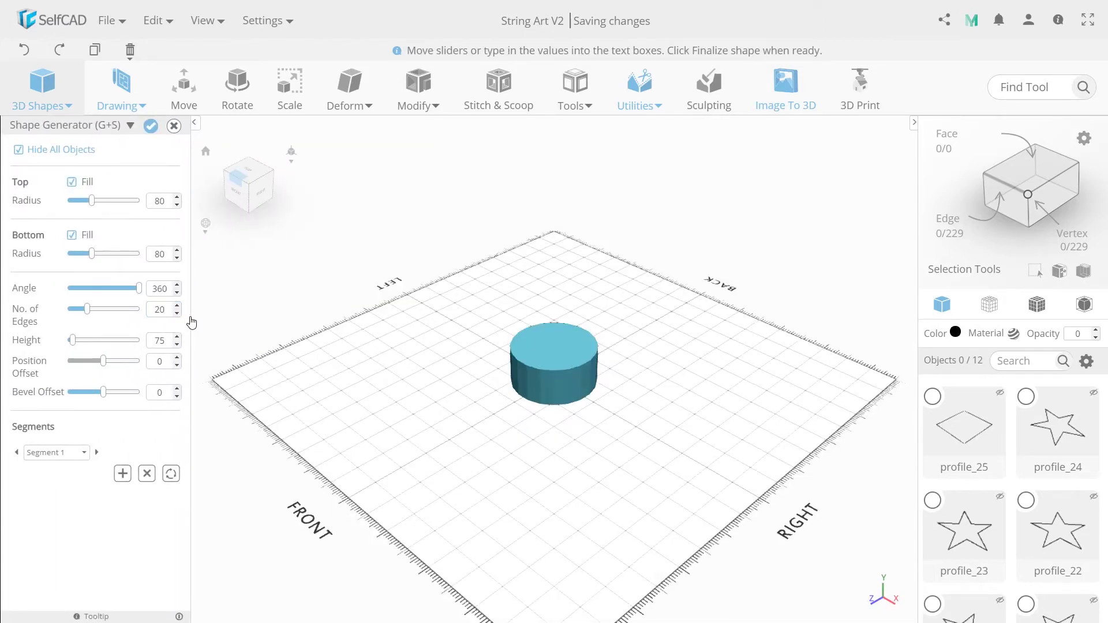
{"action": "double_click", "coordinate": [158, 254]}
{"action": "type", "text": "0"}
{"action": "double_click", "coordinate": [166, 200]}
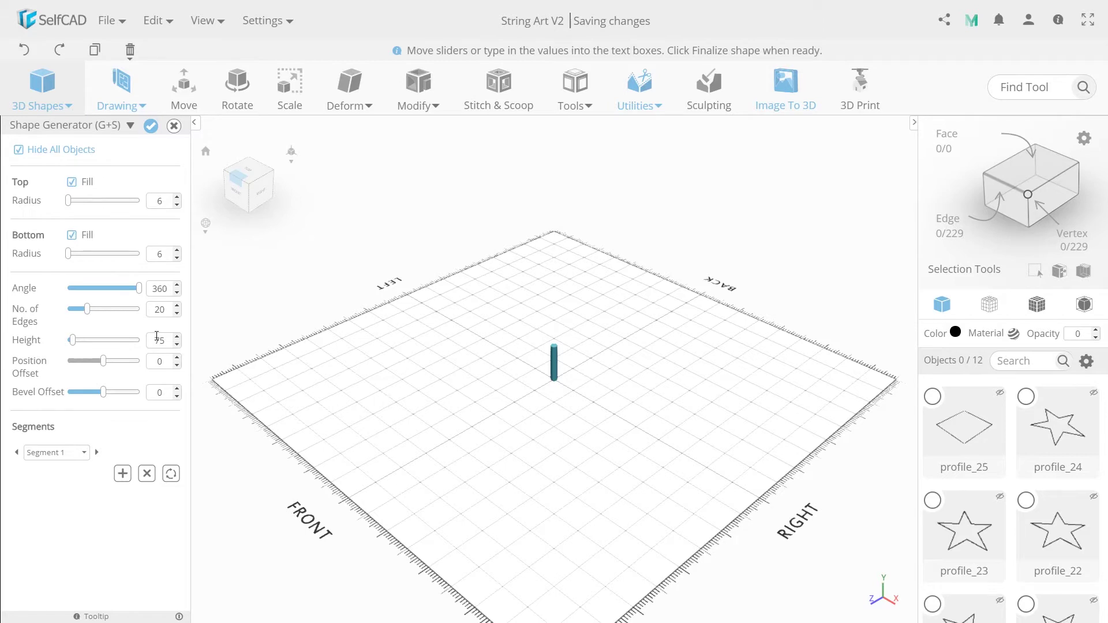
- Add a second segment on top of the shaft with a height of 5 and a top radius of 12
{"action": "left_click", "coordinate": [122, 474]}
{"action": "double_click", "coordinate": [160, 343]}
{"action": "scroll", "coordinate": [581, 283], "scroll_direction": "up", "scroll_amount": 5}
{"action": "double_click", "coordinate": [157, 202]}
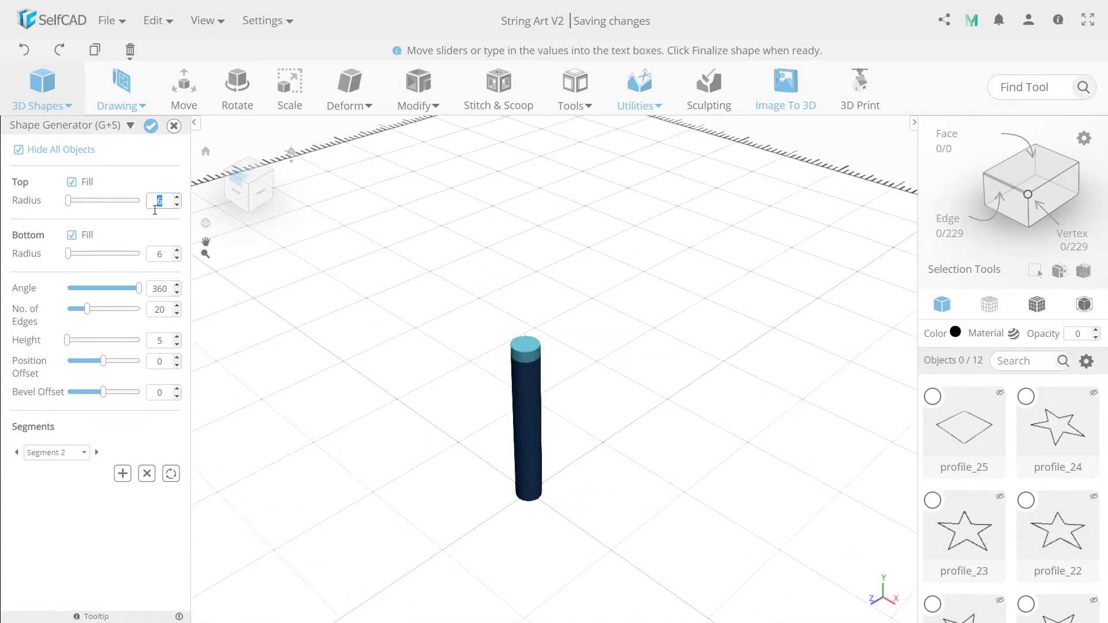
{"action": "type", "text": "12"}
{"action": "key", "text": "Return"}
{"action": "left_click_drag", "start_coordinate": [284, 392], "coordinate": [284, 361]}
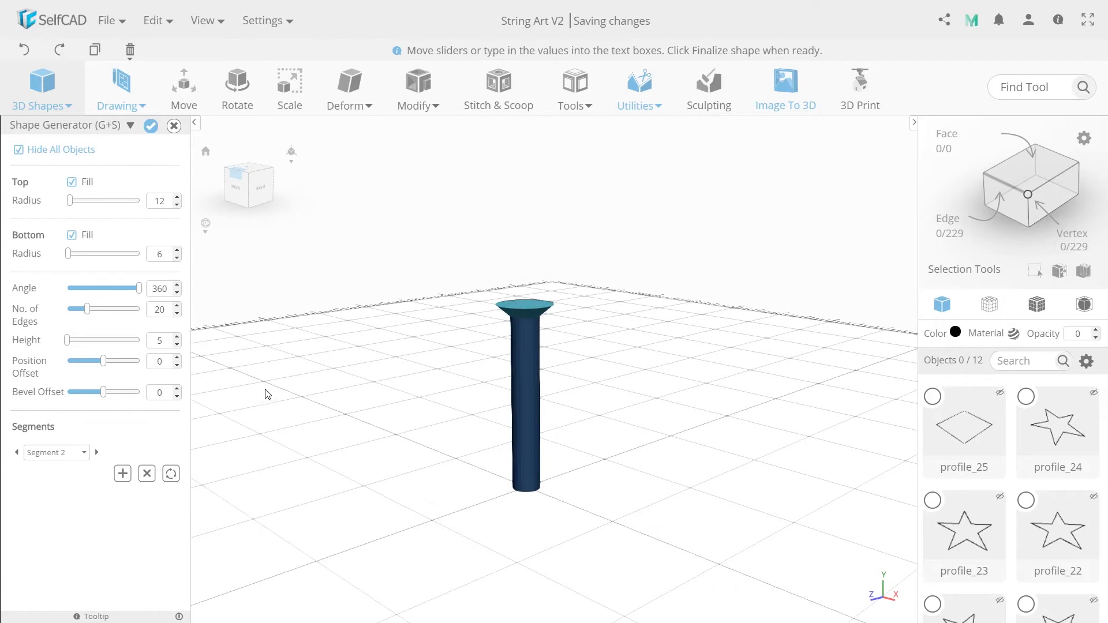
- Add a third segment with a top radius of 15 to form the nail head, and finalize the shape
{"action": "left_click", "coordinate": [122, 475]}
{"action": "double_click", "coordinate": [161, 205]}
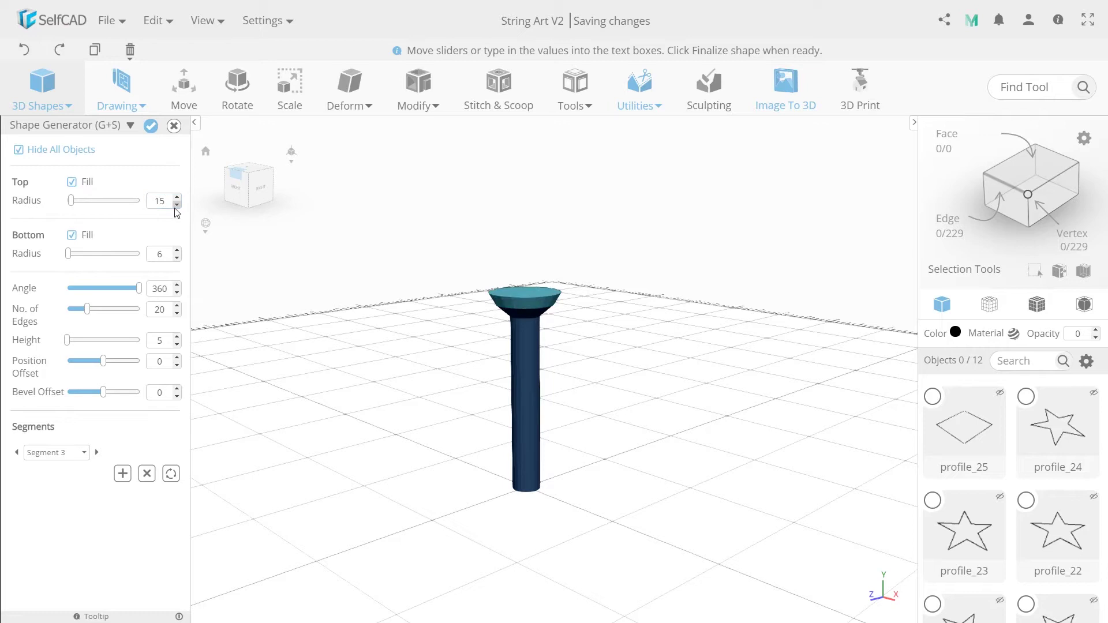
{"action": "left_click_drag", "start_coordinate": [358, 321], "coordinate": [365, 334]}
{"action": "left_click", "coordinate": [150, 125]}
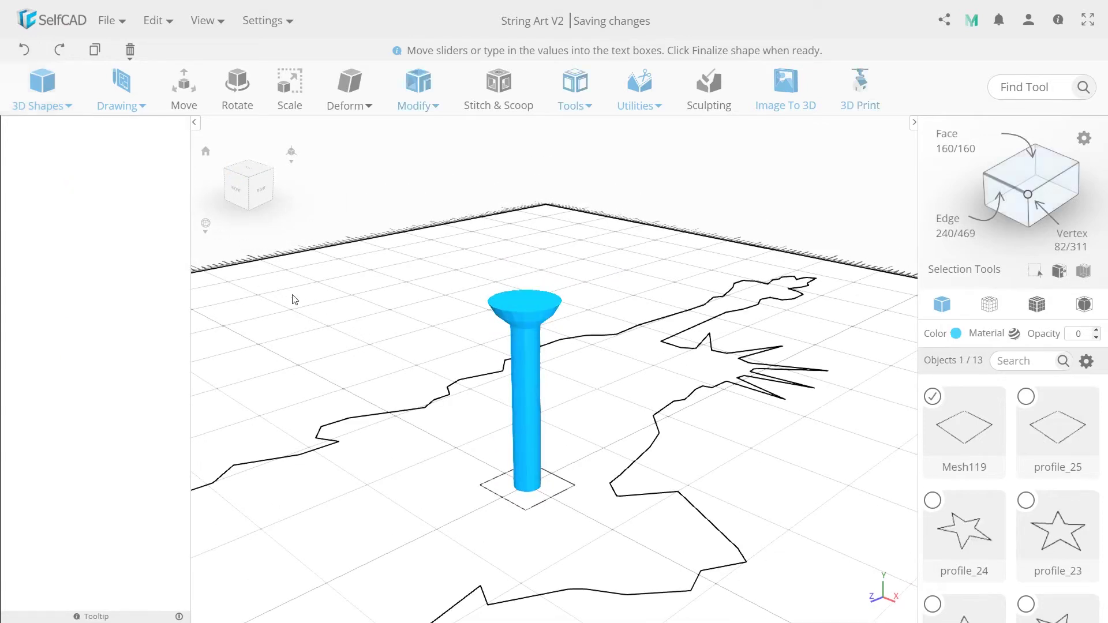
{"action": "mouse_move", "coordinate": [391, 403]}
{"action": "left_mouse_down"}
{"action": "mouse_move", "coordinate": [428, 408]}
{"action": "mouse_move", "coordinate": [401, 358]}
{"action": "mouse_move", "coordinate": [421, 363]}
{"action": "mouse_move", "coordinate": [425, 379]}
{"action": "mouse_move", "coordinate": [397, 386]}
{"action": "left_mouse_up"}
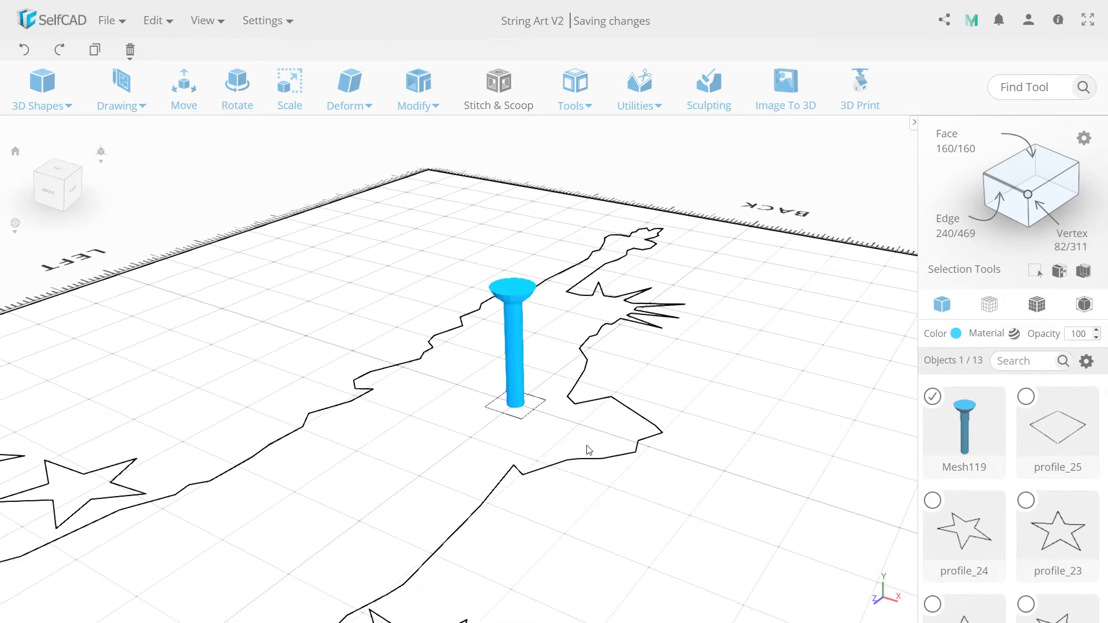
{"action": "left_click_drag", "start_coordinate": [422, 469], "coordinate": [462, 449]}
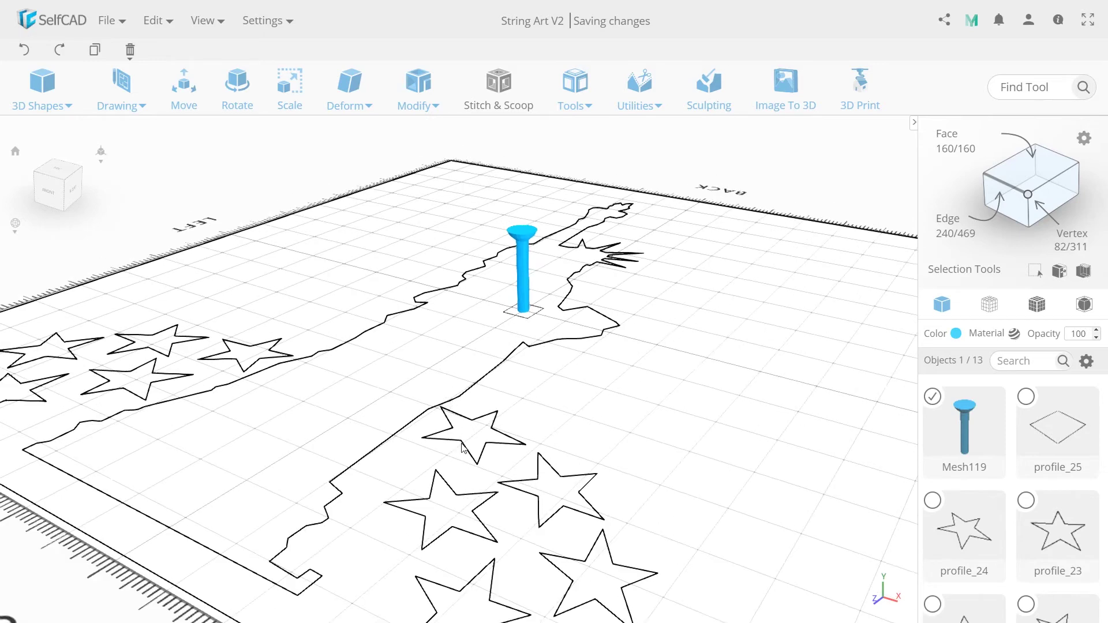
{"action": "scroll", "coordinate": [462, 446], "scroll_direction": "down", "scroll_amount": 2}
{"action": "scroll", "coordinate": [548, 476], "scroll_direction": "down", "scroll_amount": 2}
{"action": "right_click_drag", "start_coordinate": [298, 522], "coordinate": [288, 472]}
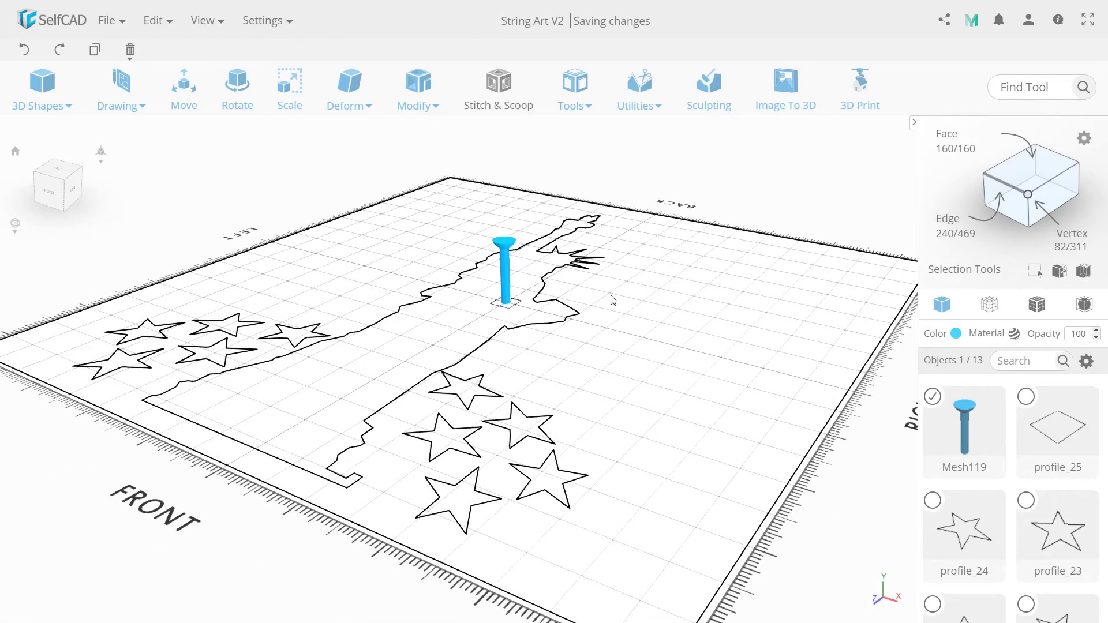
{"action": "scroll", "coordinate": [493, 262], "scroll_direction": "up", "scroll_amount": 5}
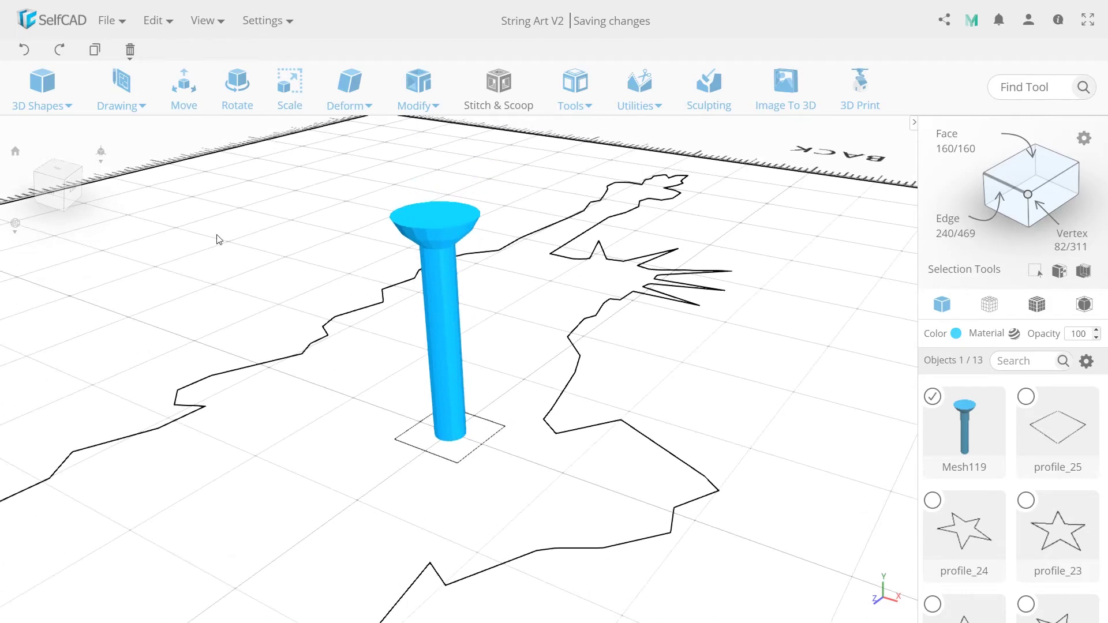
- Start a shorter nail shaft with the Shape Generator: top and bottom radius 6, 20 edges and height 50
{"action": "left_click", "coordinate": [40, 101]}
{"action": "left_click", "coordinate": [34, 302]}
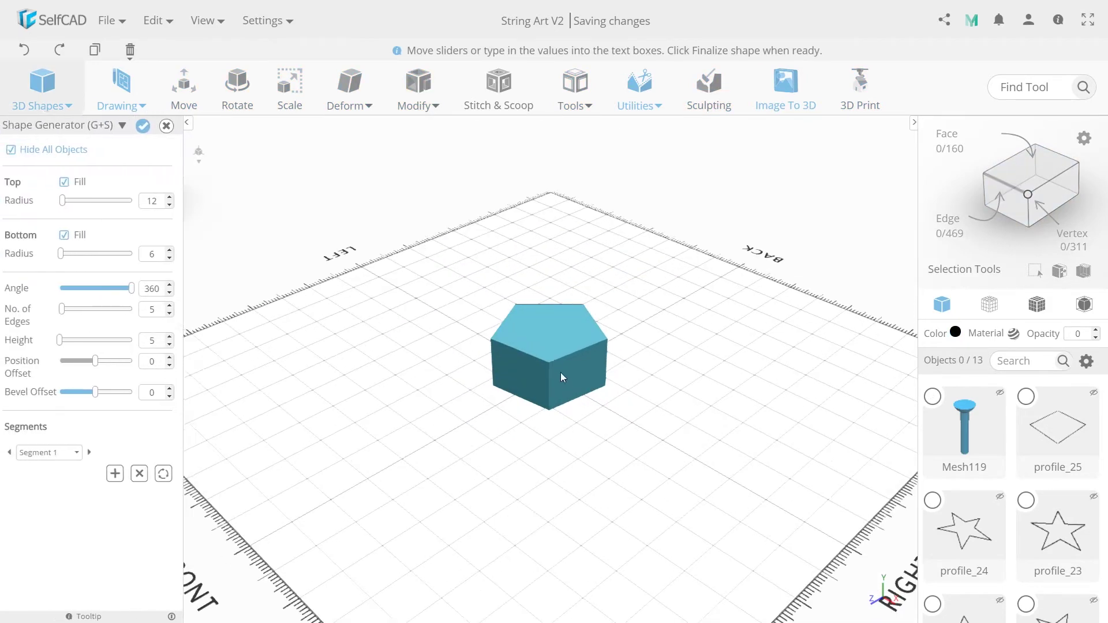
{"action": "double_click", "coordinate": [159, 201]}
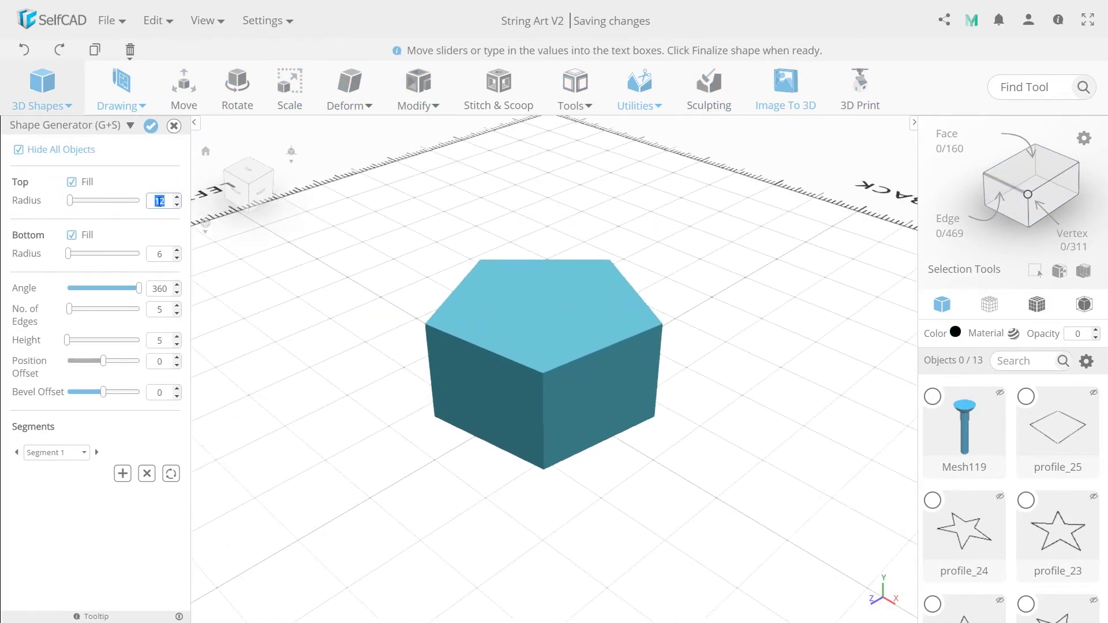
{"action": "type", "text": "6"}
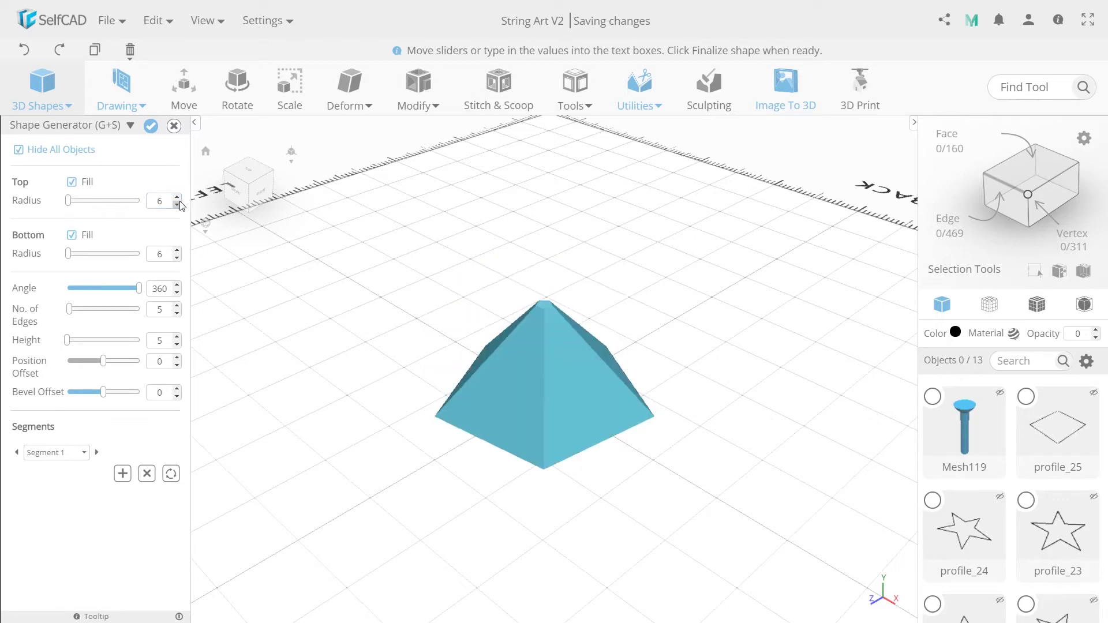
{"action": "double_click", "coordinate": [164, 250]}
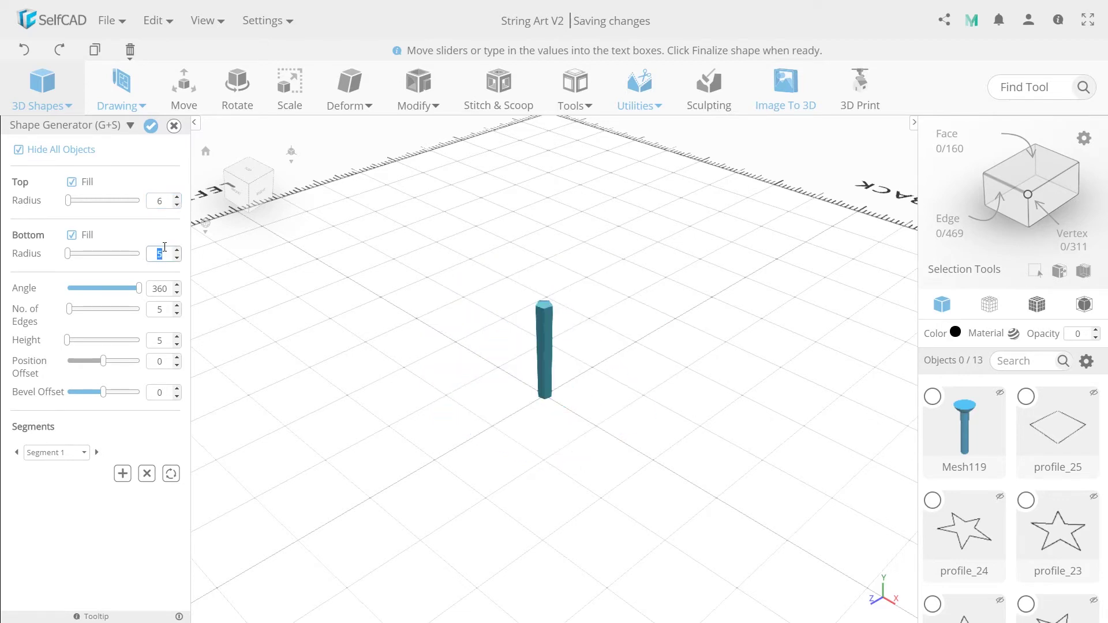
{"action": "type", "text": "6"}
{"action": "type", "text": "20"}
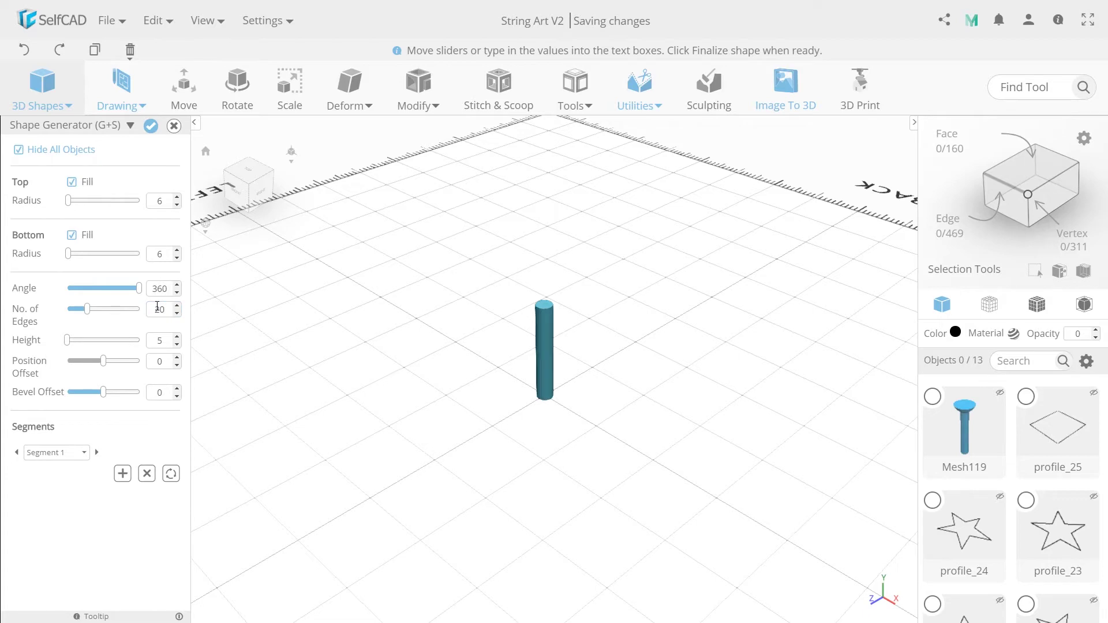
{"action": "double_click", "coordinate": [158, 339]}
{"action": "type", "text": "10"}
- Add a second segment to the shorter shaft with a height of 5 and a top radius of 12
{"action": "left_click", "coordinate": [123, 473]}
{"action": "double_click", "coordinate": [159, 340]}
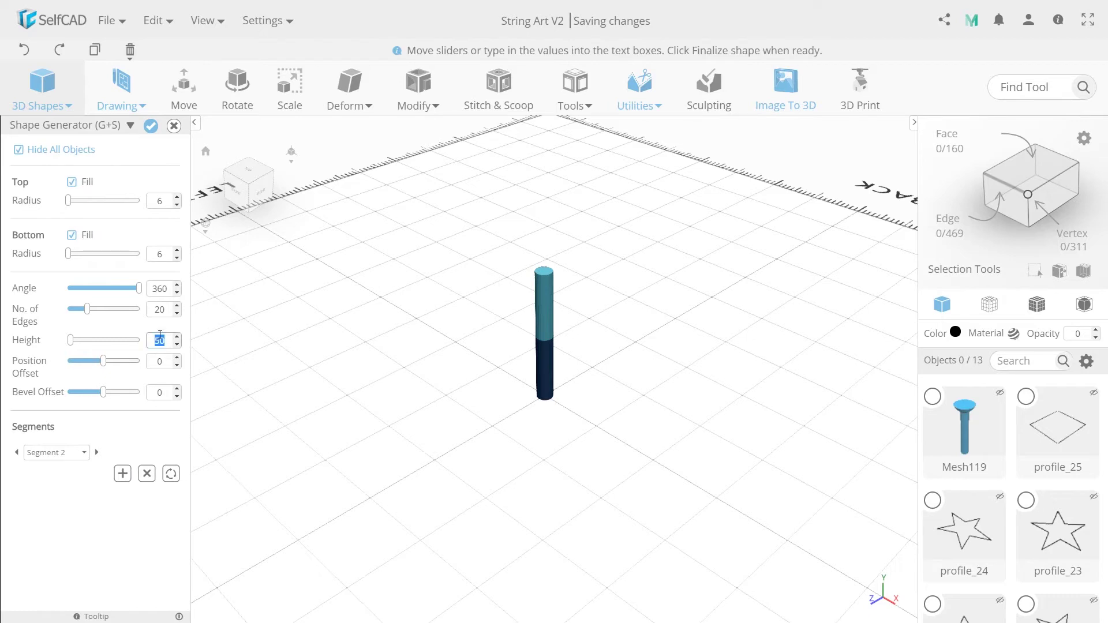
{"action": "type", "text": "5"}
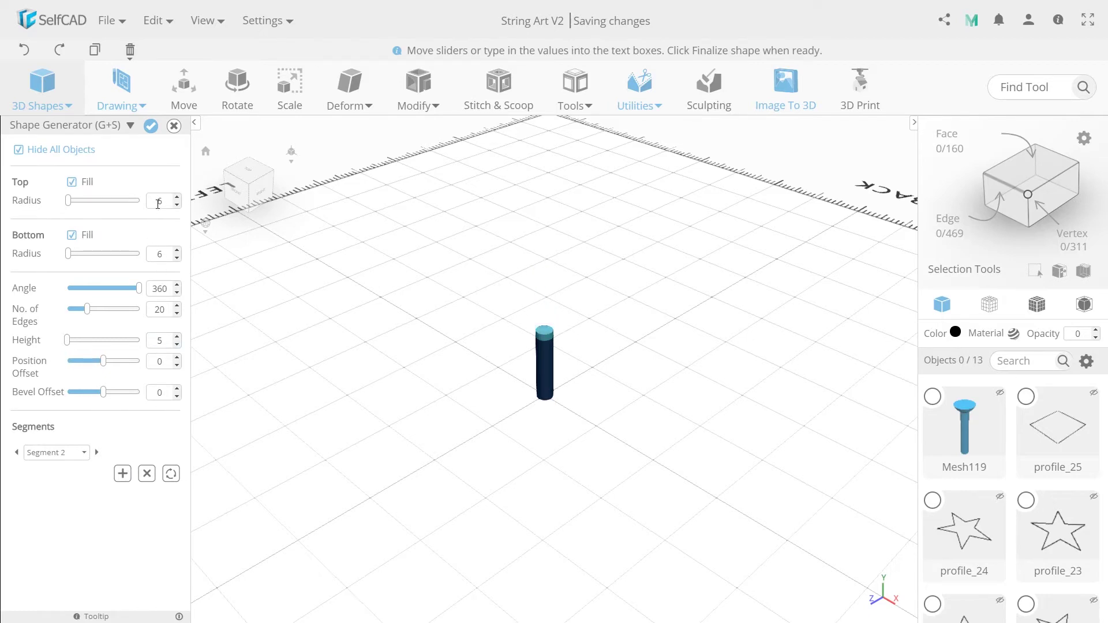
{"action": "double_click", "coordinate": [161, 201]}
{"action": "type", "text": "12"}
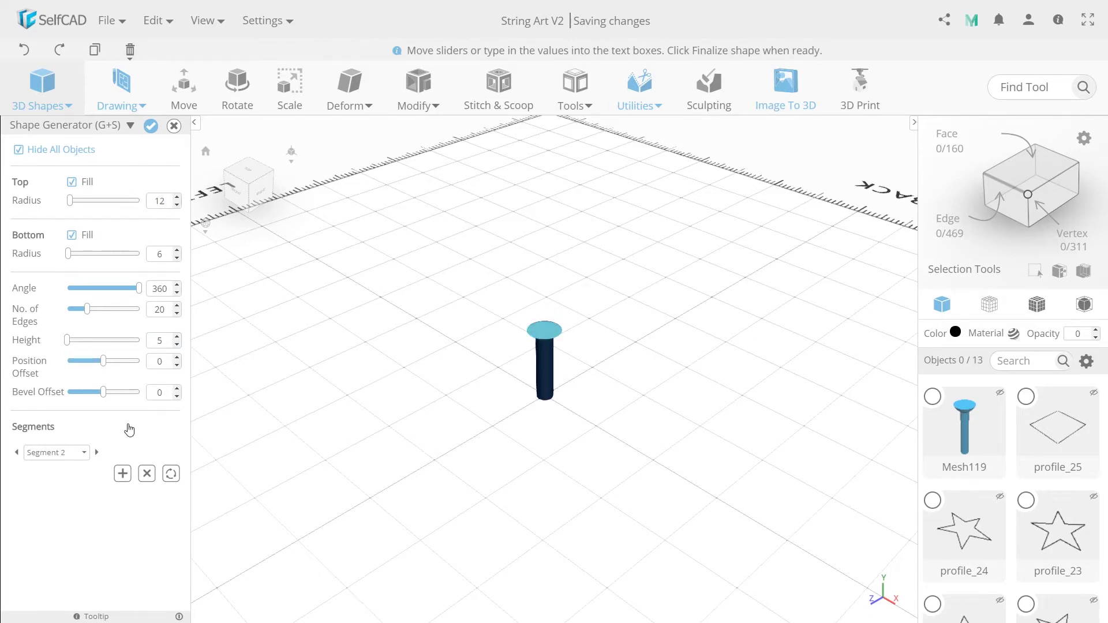
- Complete the shorter nail's head with a third segment of top radius 15 and finalize the shape
{"action": "left_click", "coordinate": [122, 474]}
{"action": "double_click", "coordinate": [160, 201]}
{"action": "type", "text": "15"}
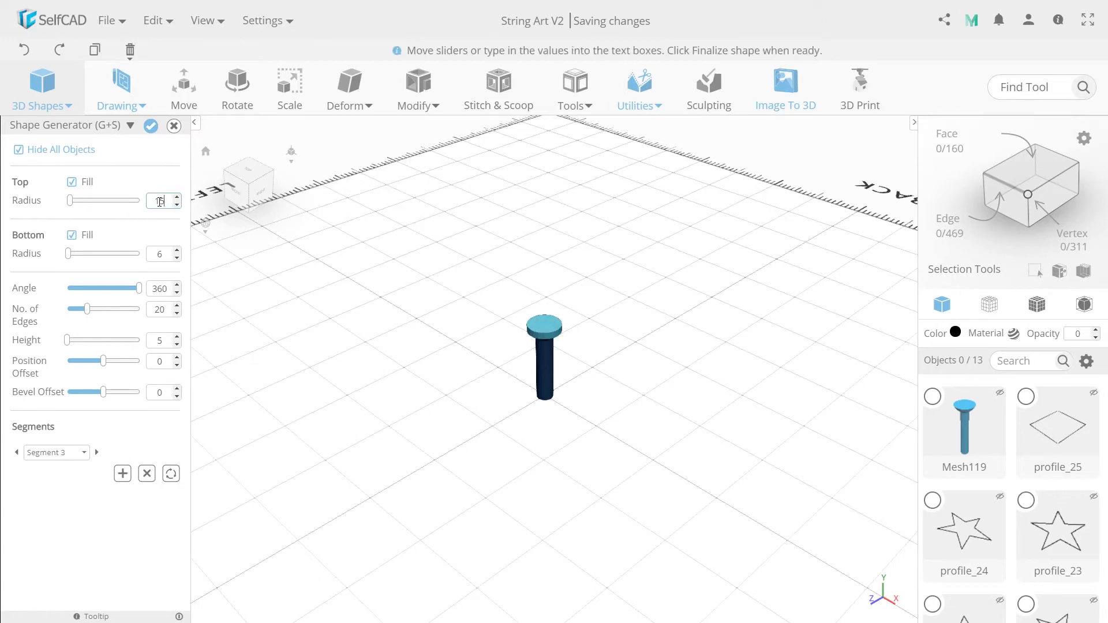
{"action": "left_click", "coordinate": [151, 126]}
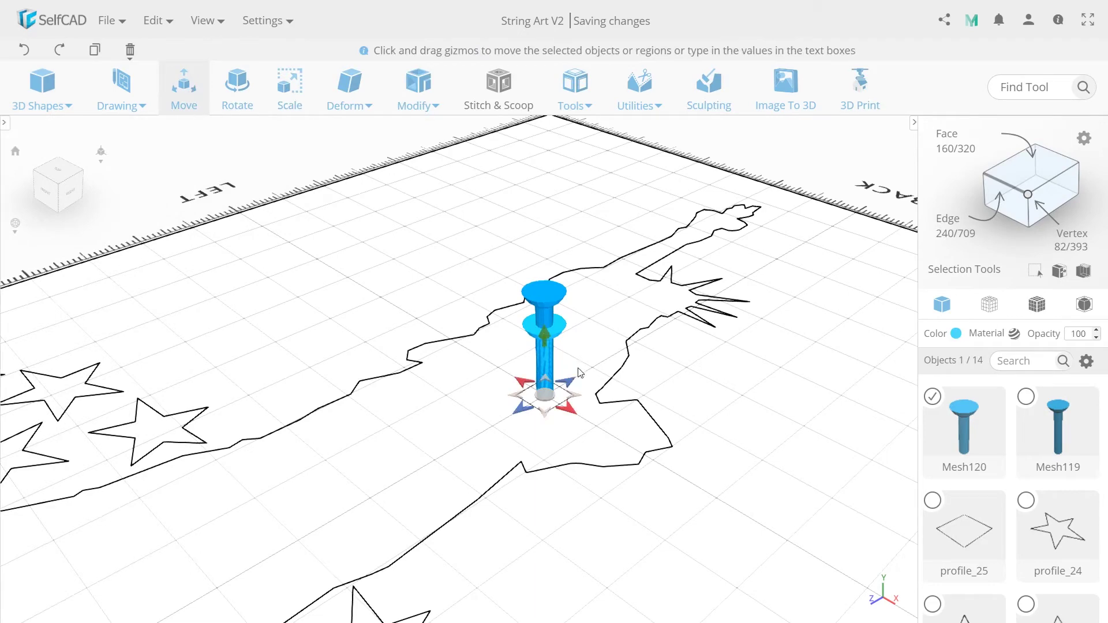
- Move the shorter nail 40 along X, away from the taller one
{"action": "left_click_drag", "start_coordinate": [570, 412], "coordinate": [613, 437]}
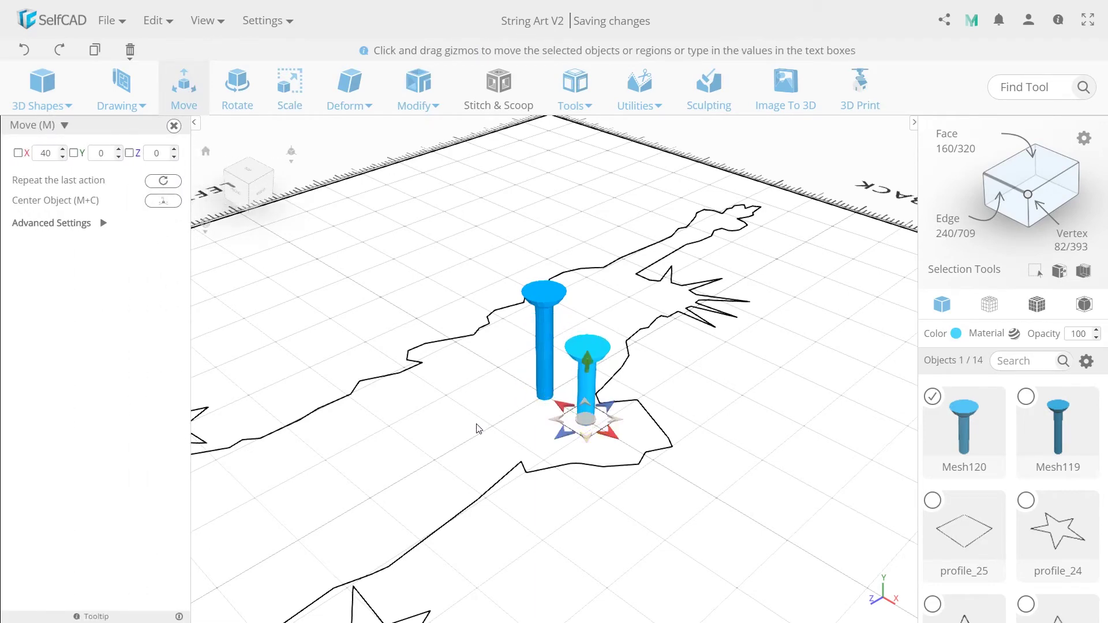
- Start a third, shortest nail shaft with the Shape Generator: top radius 6, 20 edges and height 25
{"action": "left_click", "coordinate": [40, 103]}
{"action": "left_click", "coordinate": [68, 343]}
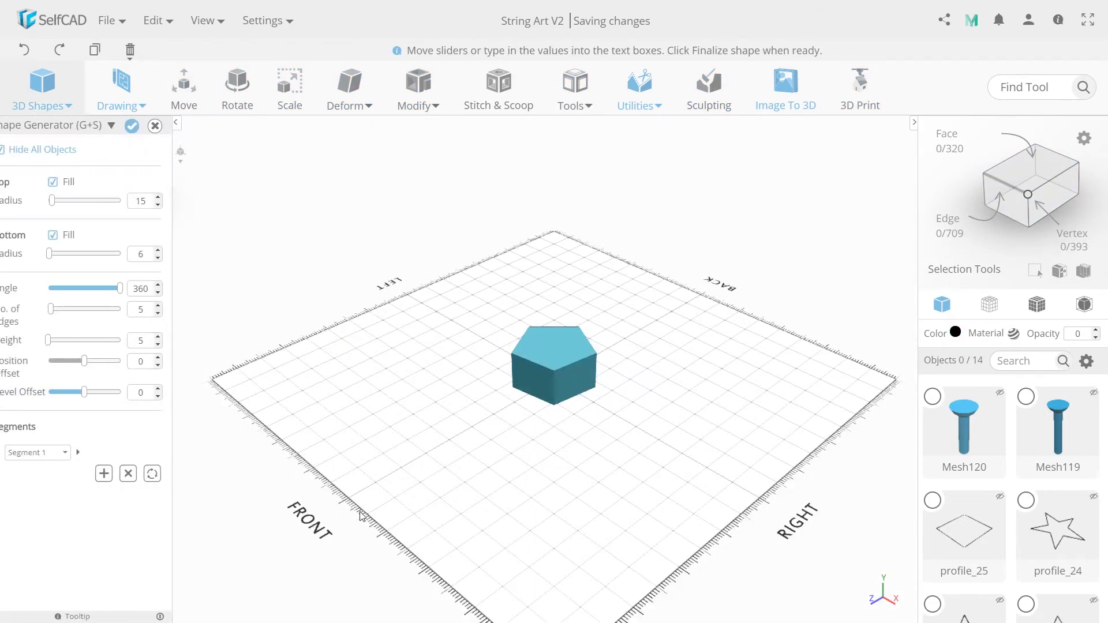
{"action": "scroll", "coordinate": [546, 375], "scroll_direction": "up", "scroll_amount": 5}
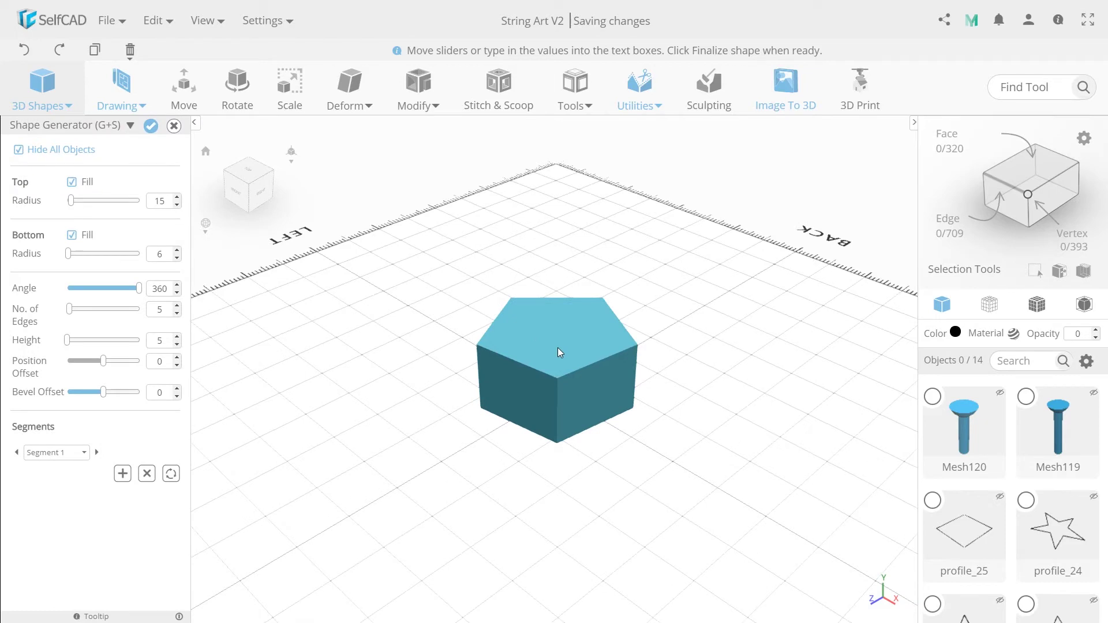
{"action": "double_click", "coordinate": [162, 200]}
{"action": "type", "text": "6"}
{"action": "double_click", "coordinate": [159, 310]}
{"action": "type", "text": "10"}
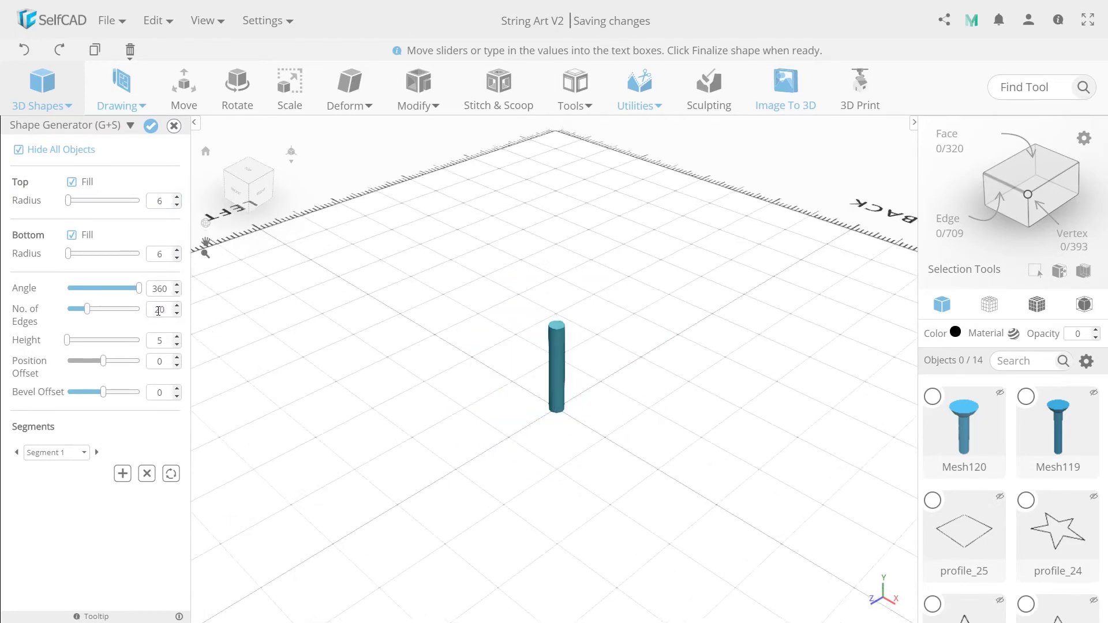
{"action": "double_click", "coordinate": [159, 340]}
{"action": "type", "text": "25"}
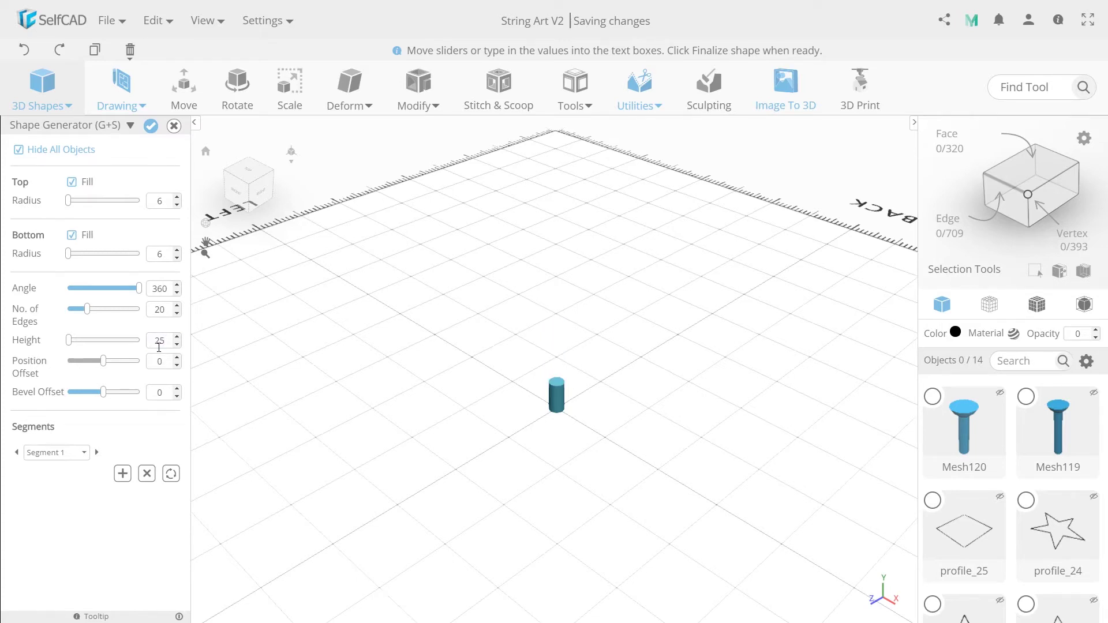
- Add a second segment to the shortest shaft with a height of 5 and a top radius of 12
{"action": "left_click", "coordinate": [122, 474]}
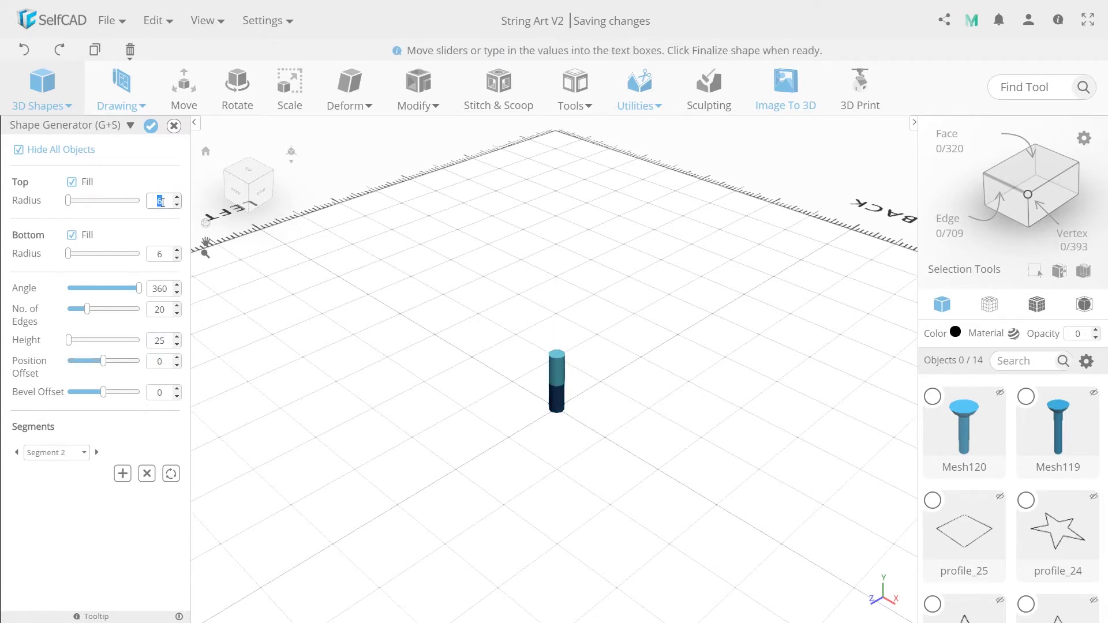
{"action": "double_click", "coordinate": [159, 341]}
{"action": "type", "text": "5"}
{"action": "double_click", "coordinate": [153, 206]}
{"action": "type", "text": "12"}
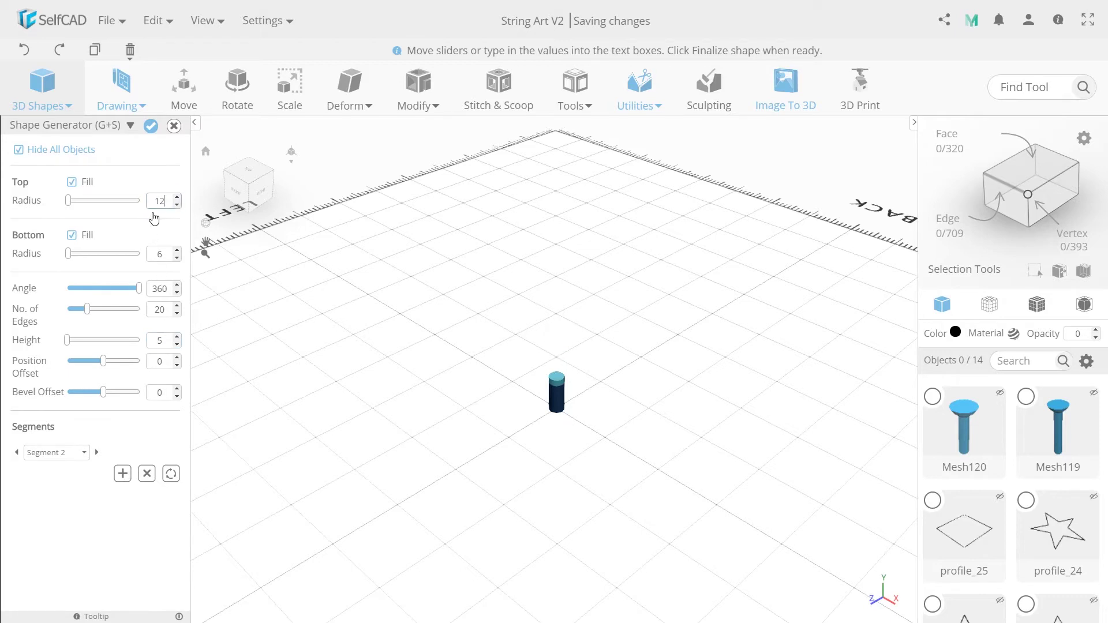
- Finish the shortest nail with a third segment of top radius 15 and move it 82 along X, beside the other two nails
{"action": "left_click", "coordinate": [123, 474]}
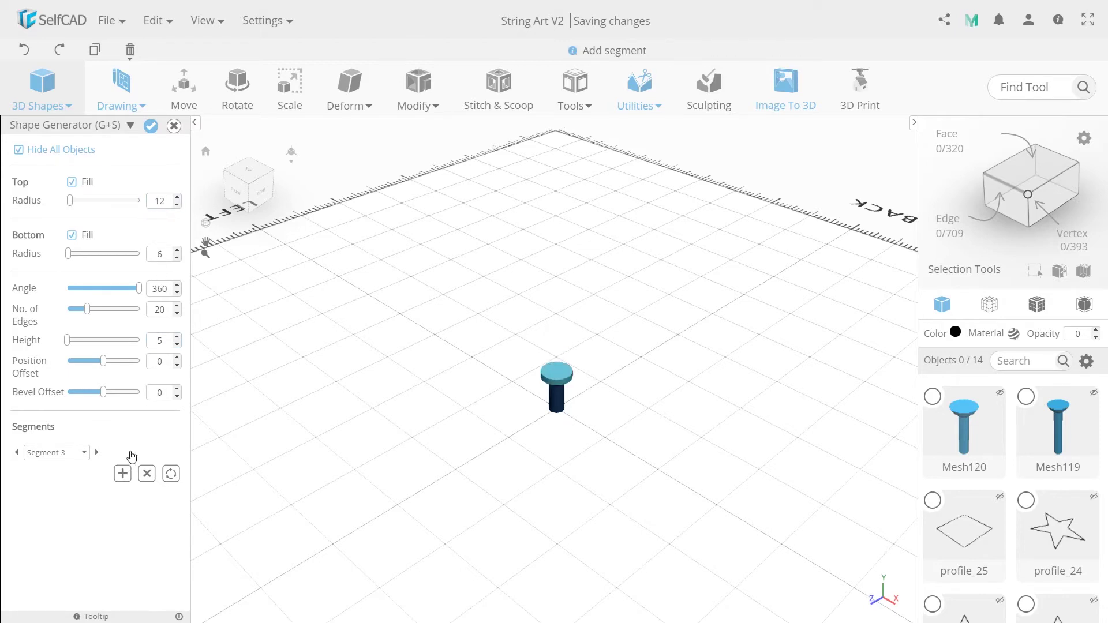
{"action": "double_click", "coordinate": [157, 202]}
{"action": "type", "text": "15"}
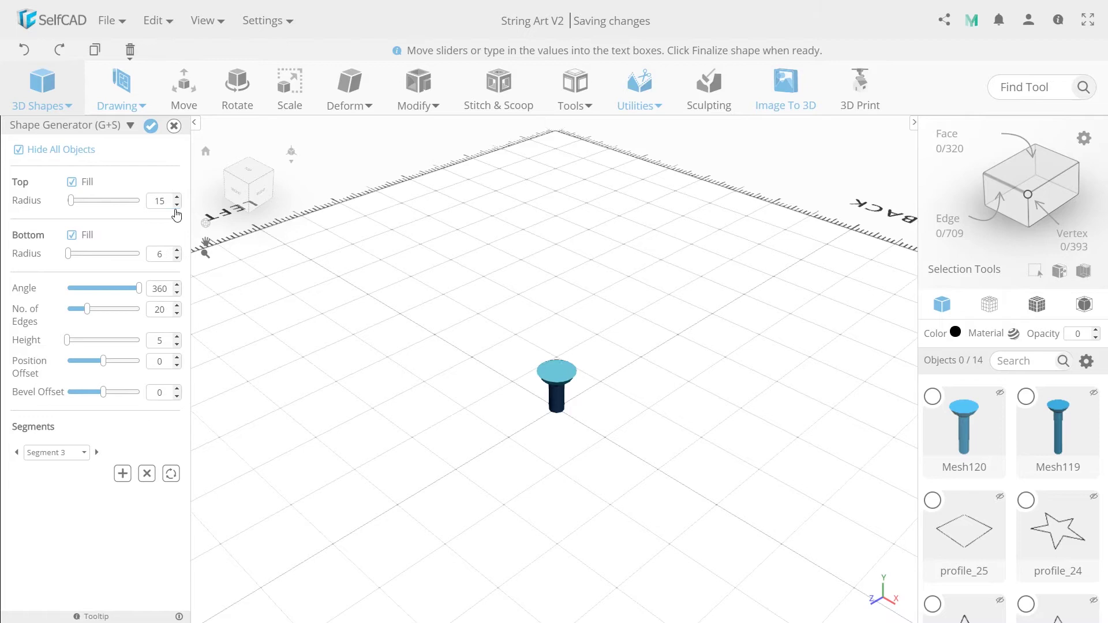
{"action": "left_click", "coordinate": [153, 128]}
{"action": "left_click", "coordinate": [185, 92]}
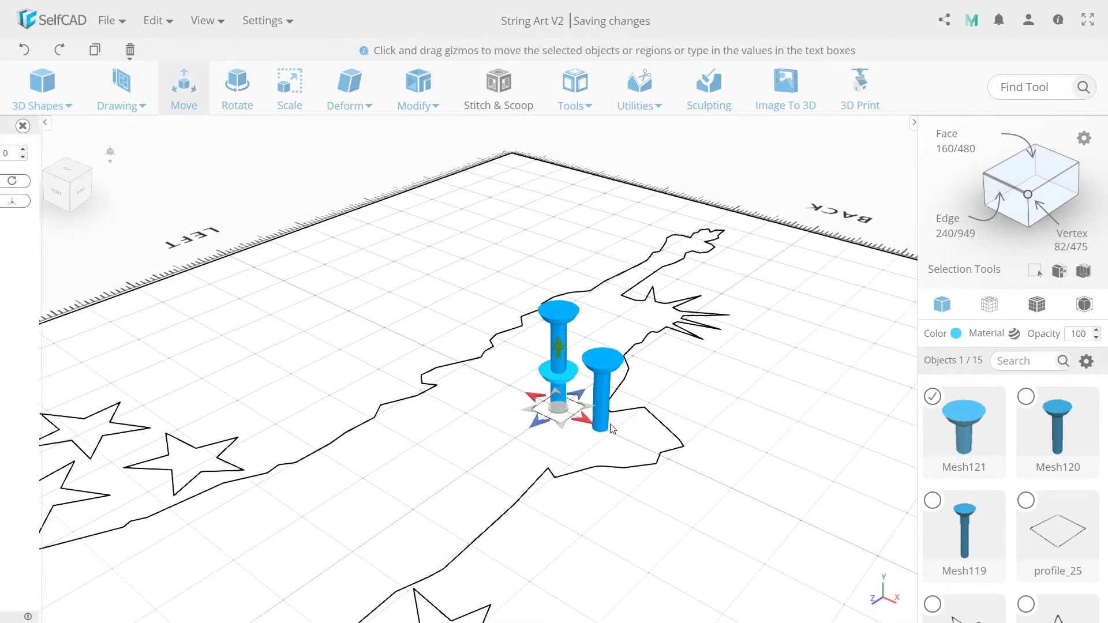
{"action": "left_click_drag", "start_coordinate": [583, 418], "coordinate": [672, 453]}
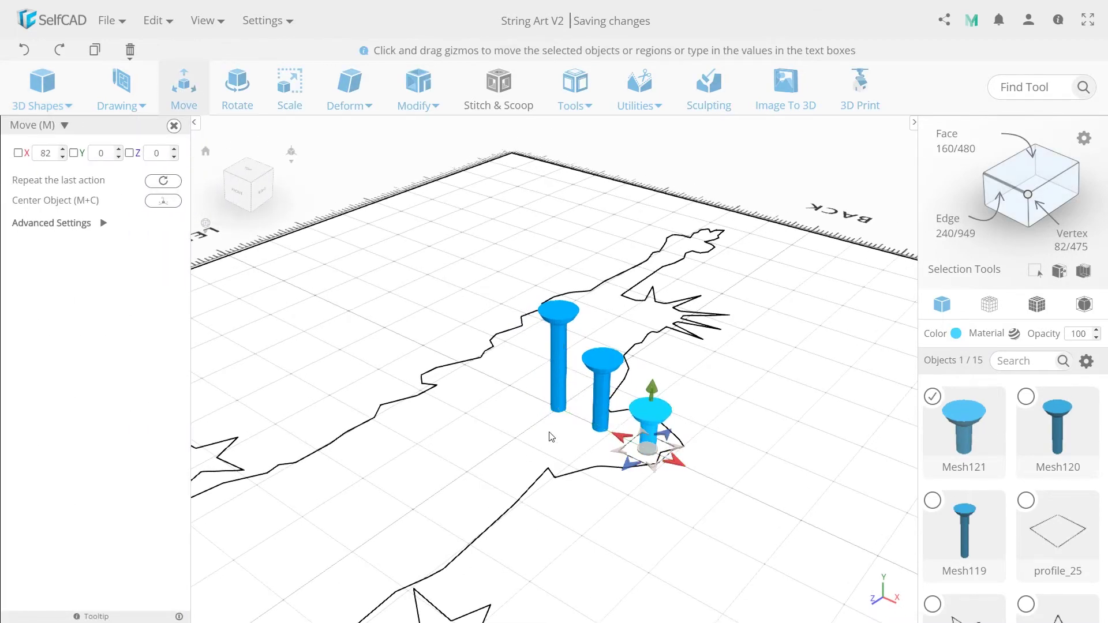
- Select all three nails and move them together 315 along X, clear of the statue outline
{"action": "scroll", "coordinate": [550, 433], "scroll_direction": "down", "scroll_amount": 1}
{"action": "left_click", "coordinate": [594, 380], "text": "shift"}
{"action": "left_click", "coordinate": [560, 338], "text": "shift"}
{"action": "left_click", "coordinate": [188, 93]}
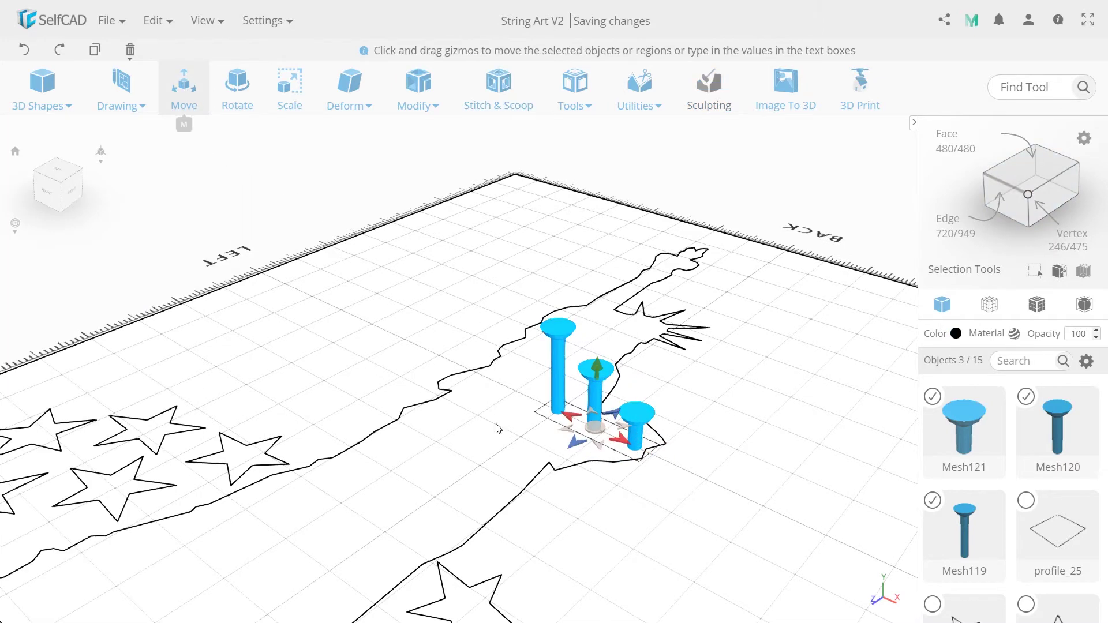
{"action": "scroll", "coordinate": [497, 425], "scroll_direction": "down", "scroll_amount": 2}
{"action": "left_click_drag", "start_coordinate": [601, 448], "coordinate": [826, 551]}
{"action": "left_click_drag", "start_coordinate": [560, 515], "coordinate": [590, 400]}
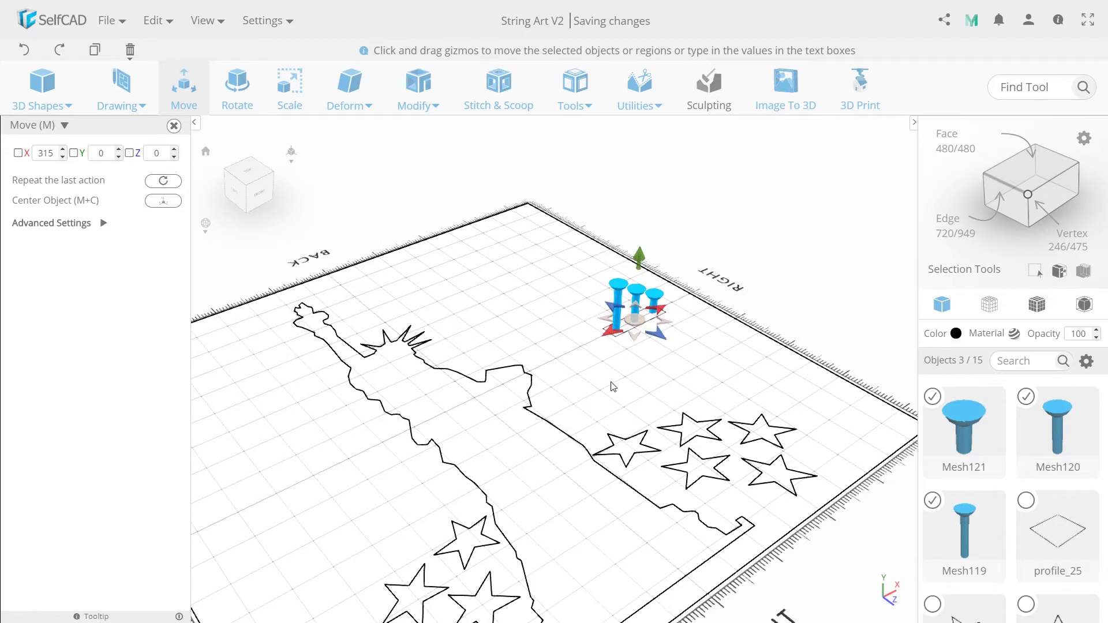
- Preview duplicates of the tallest nail along the statue outline with Follow Path
{"action": "scroll", "coordinate": [611, 382], "scroll_direction": "up", "scroll_amount": 1}
{"action": "left_click", "coordinate": [533, 339]}
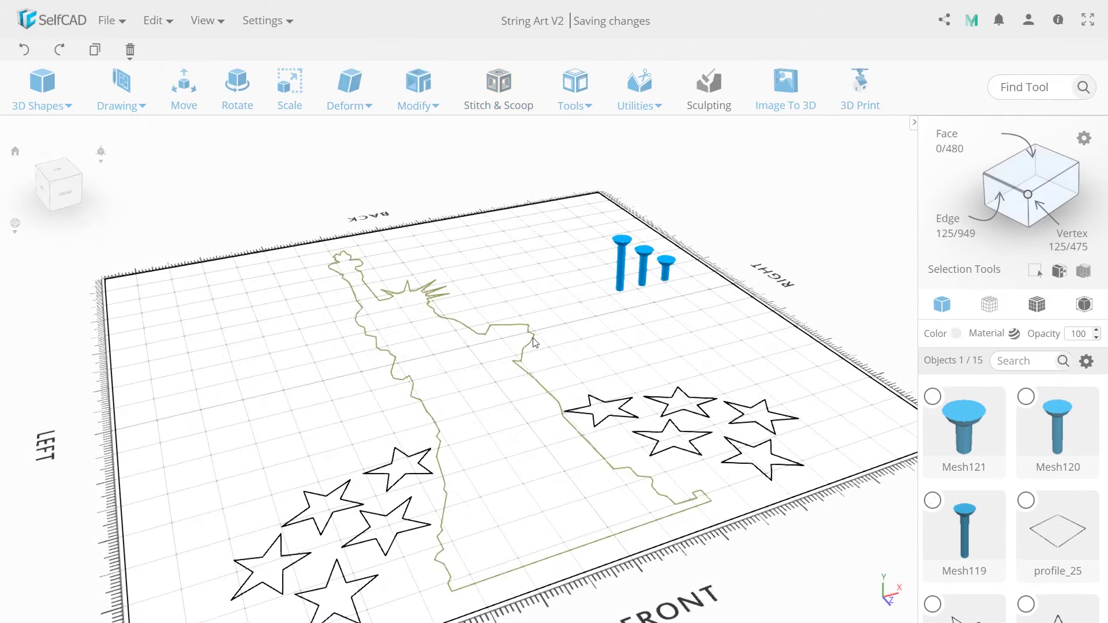
{"action": "left_click", "coordinate": [621, 249], "text": "shift"}
{"action": "left_click", "coordinate": [576, 106]}
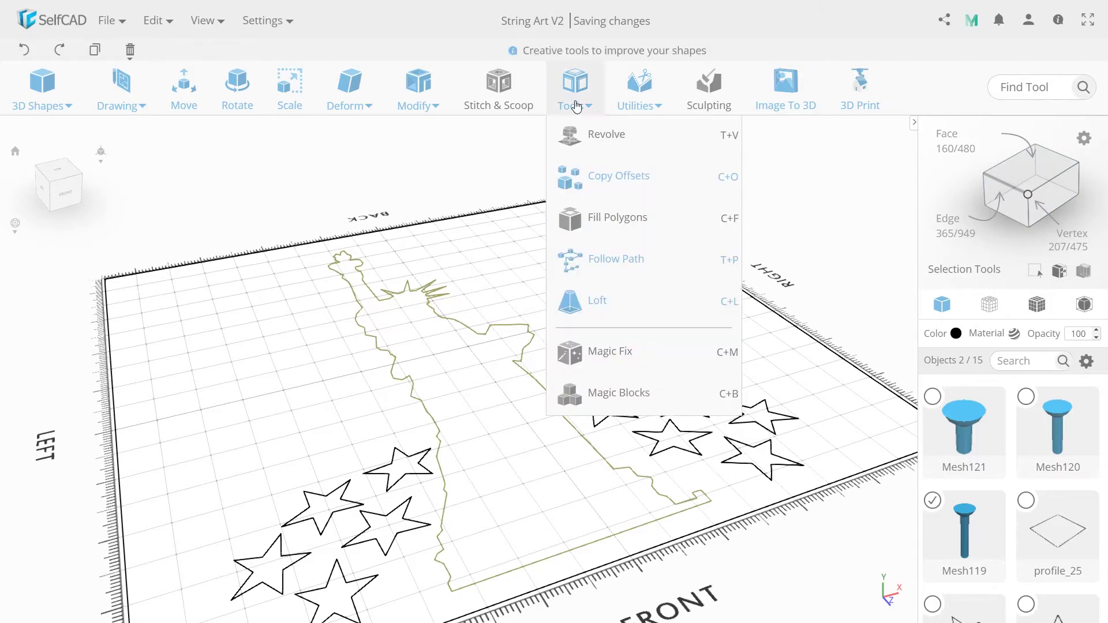
{"action": "left_click", "coordinate": [586, 265]}
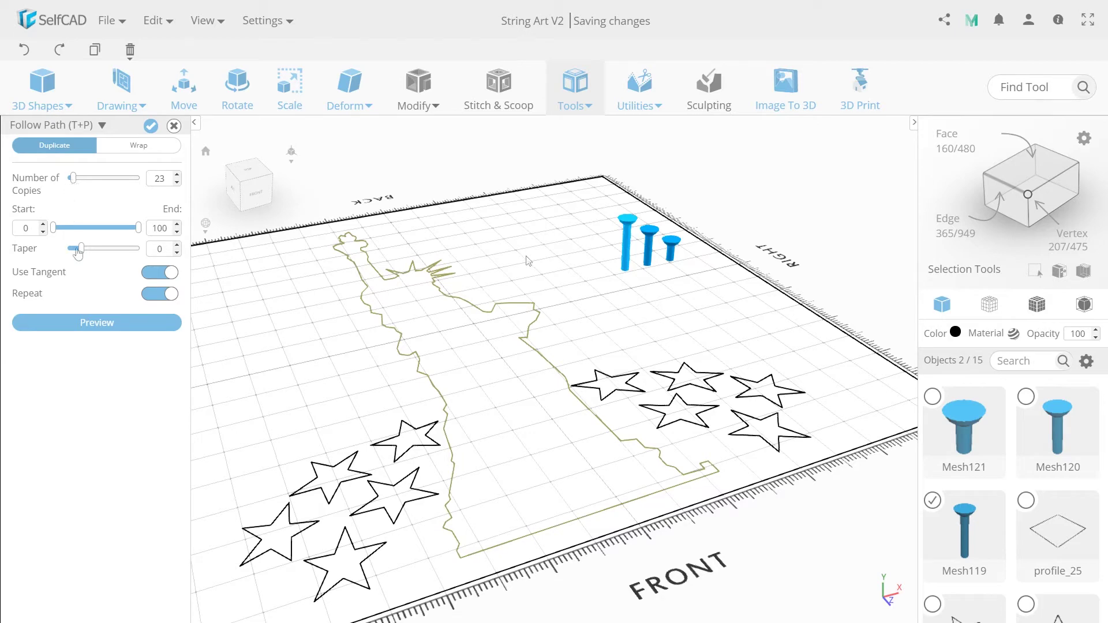
{"action": "left_click", "coordinate": [78, 320]}
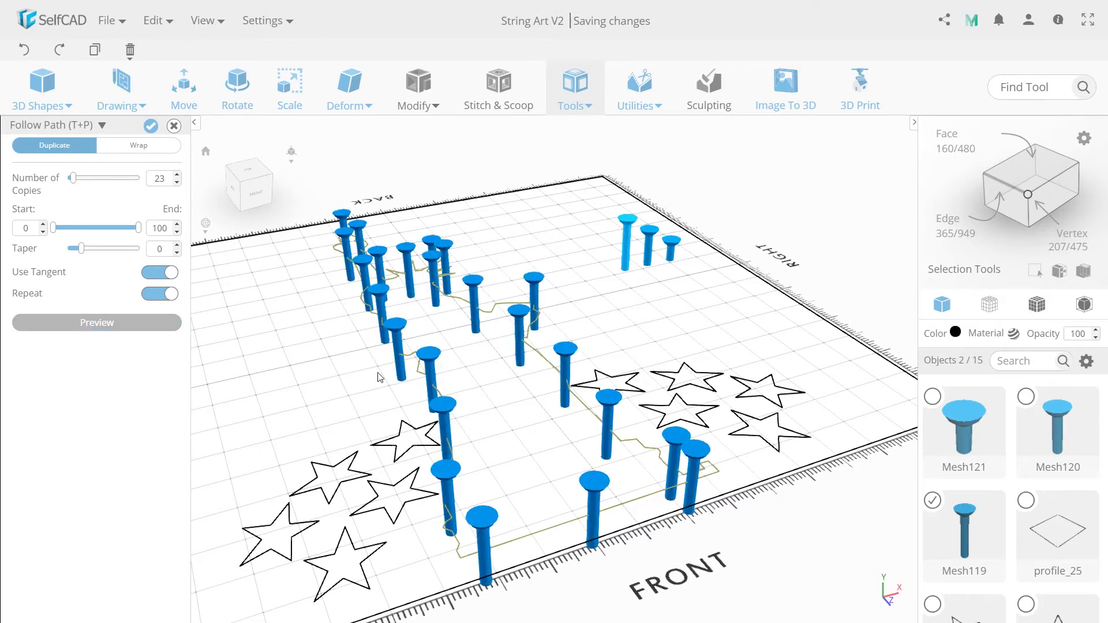
- Set the number of nail copies along the statue outline to 25 and finalize the path duplication
{"action": "left_click_drag", "start_coordinate": [378, 377], "coordinate": [379, 445]}
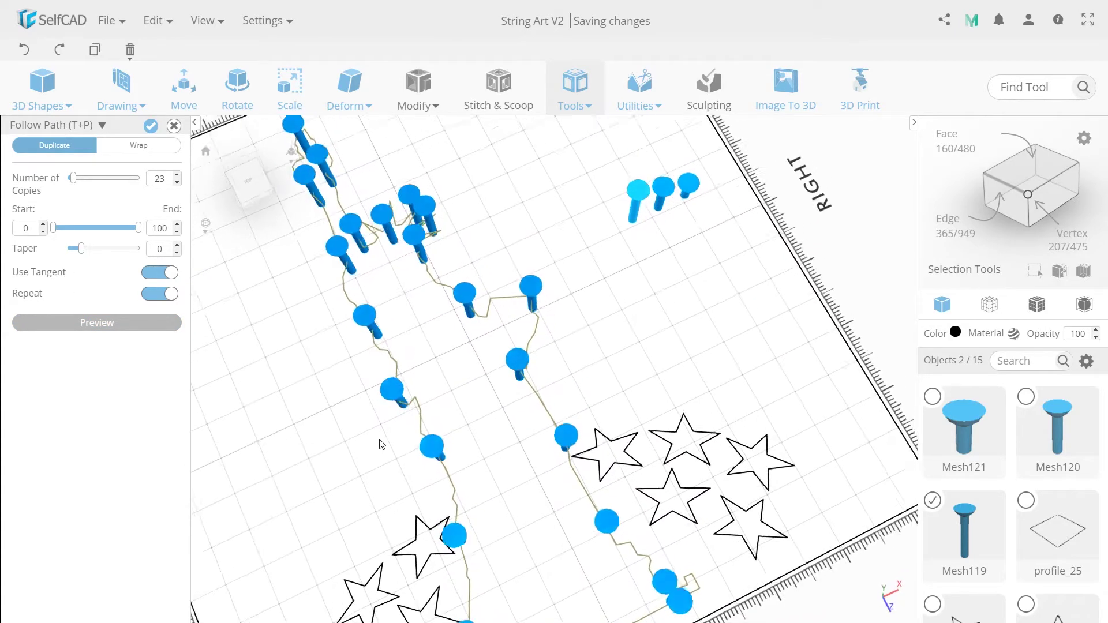
{"action": "left_click_drag", "start_coordinate": [74, 181], "coordinate": [77, 185]}
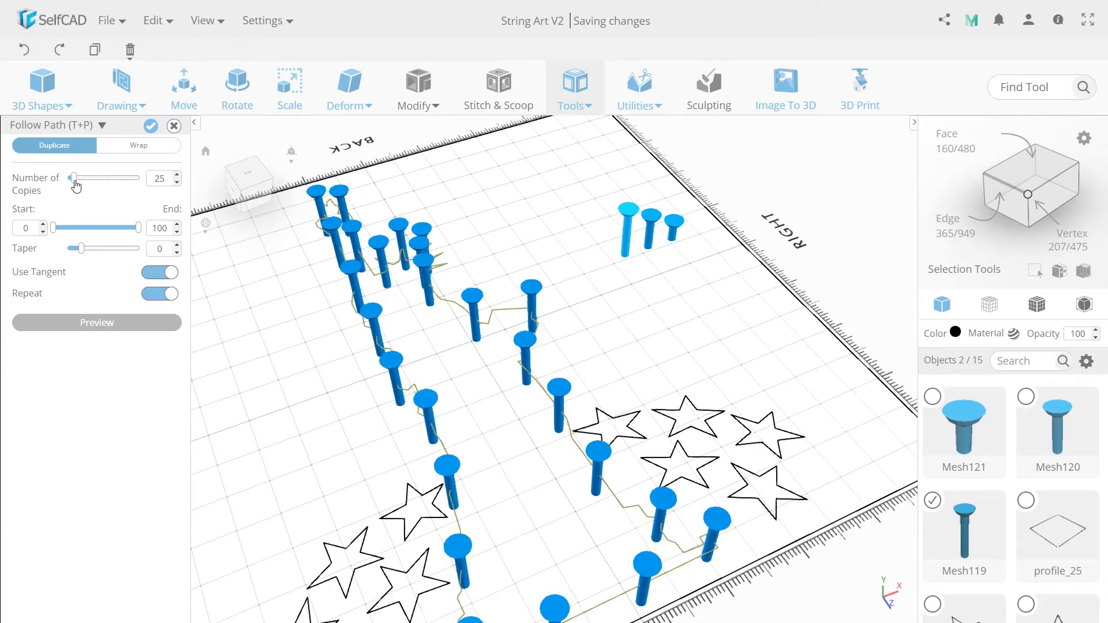
{"action": "left_click_drag", "start_coordinate": [387, 381], "coordinate": [391, 370]}
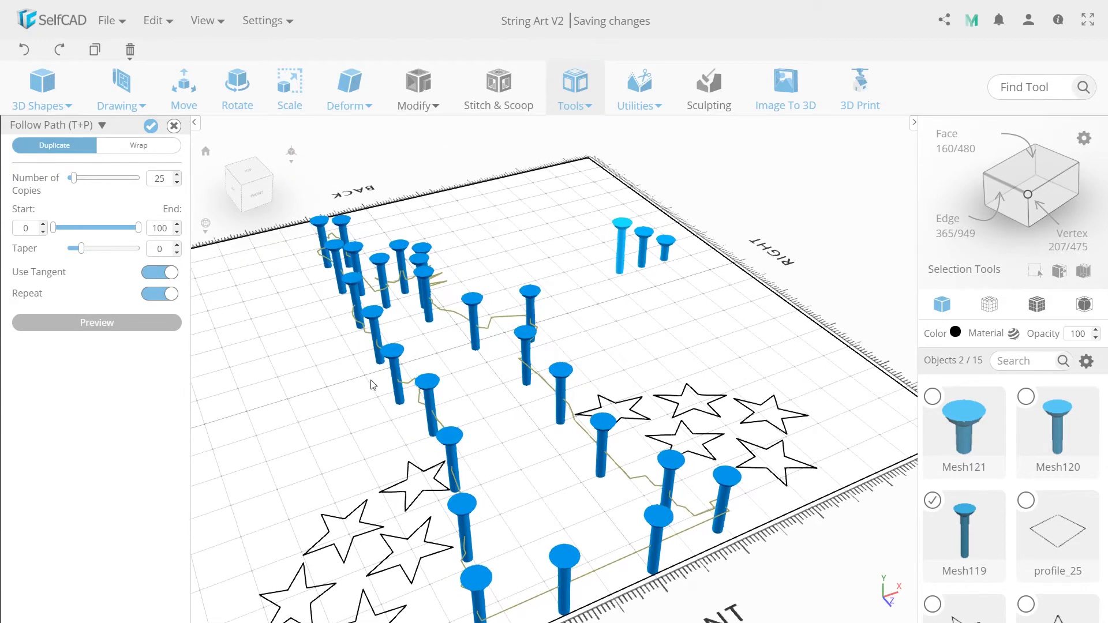
{"action": "right_click_drag", "start_coordinate": [372, 386], "coordinate": [373, 353]}
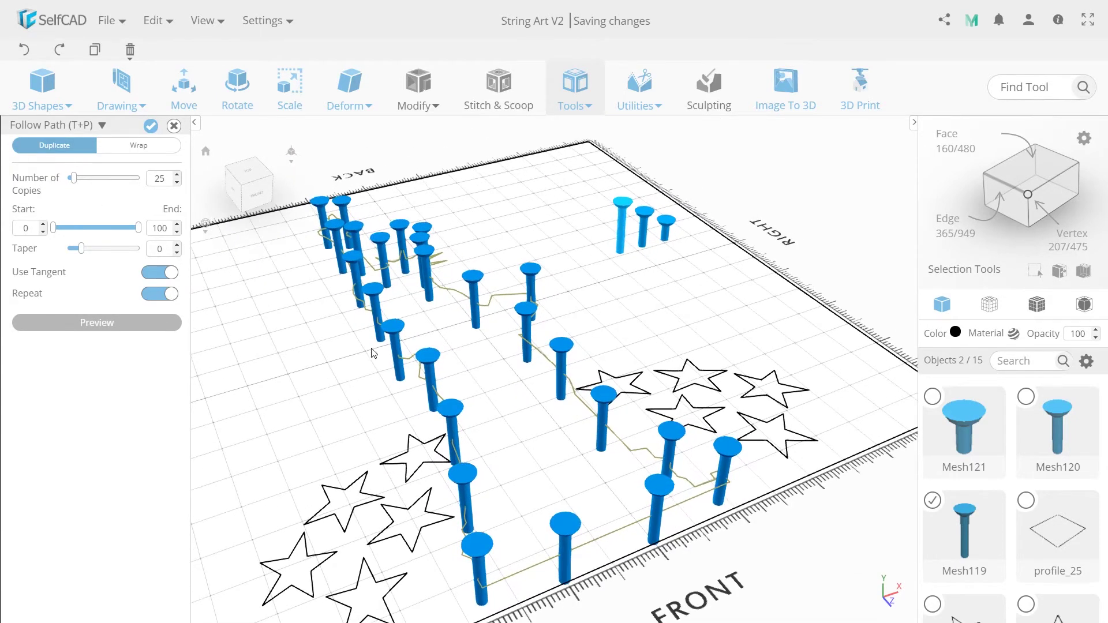
{"action": "left_click", "coordinate": [151, 129]}
- Duplicate the medium-height nail along the star beside the statue's LEFT-side edge with Follow Path, using 5 copies
{"action": "scroll", "coordinate": [473, 384], "scroll_direction": "up", "scroll_amount": 3}
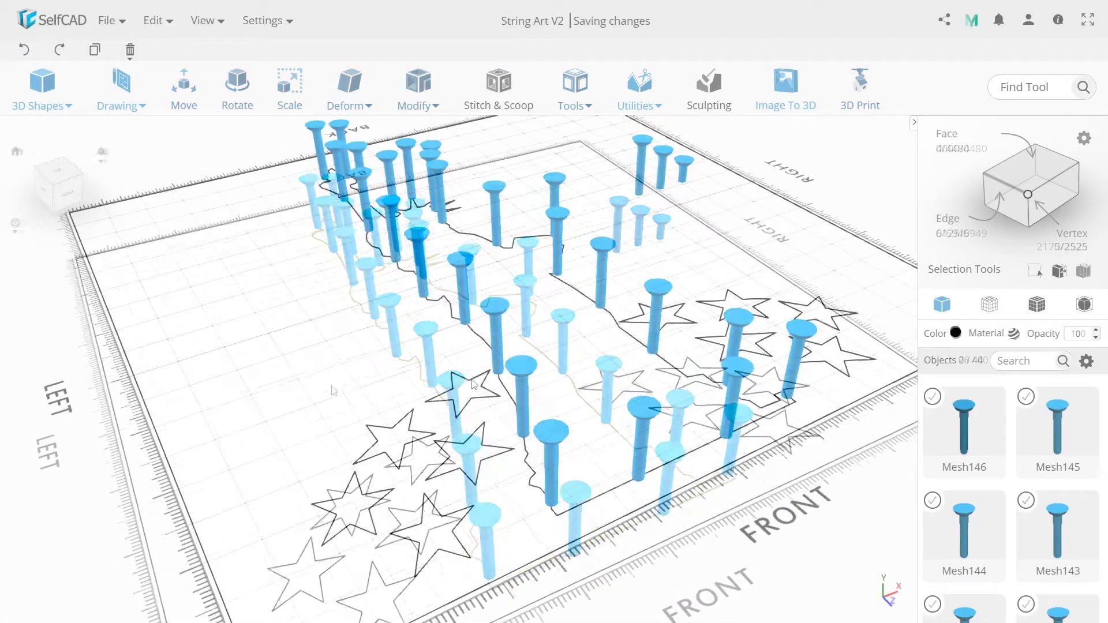
{"action": "left_click", "coordinate": [473, 384]}
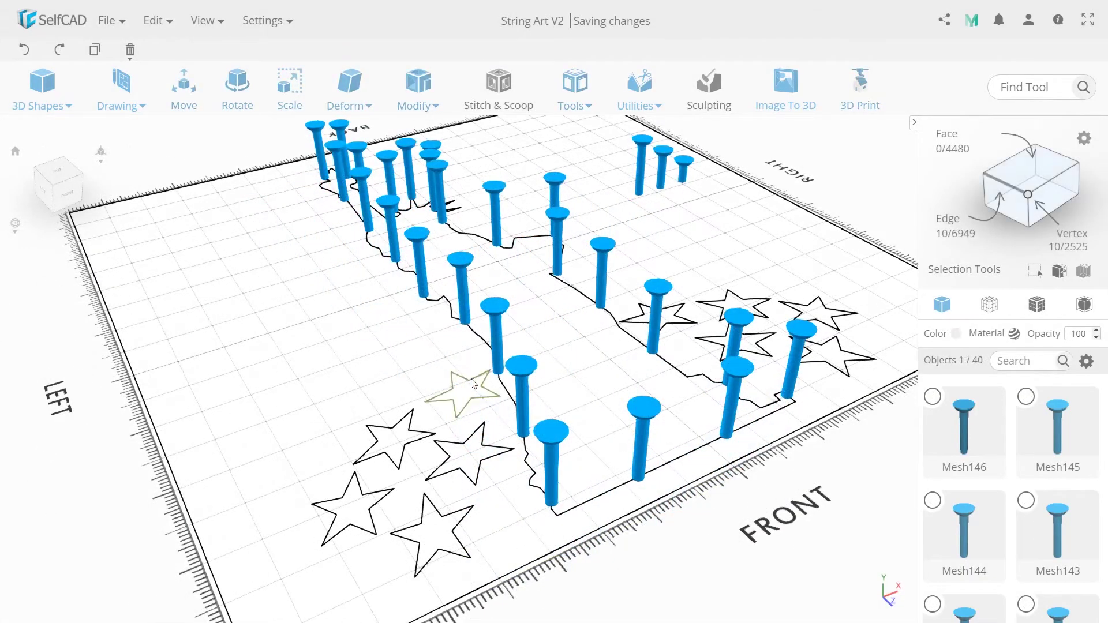
{"action": "left_click", "coordinate": [660, 171], "text": "shift"}
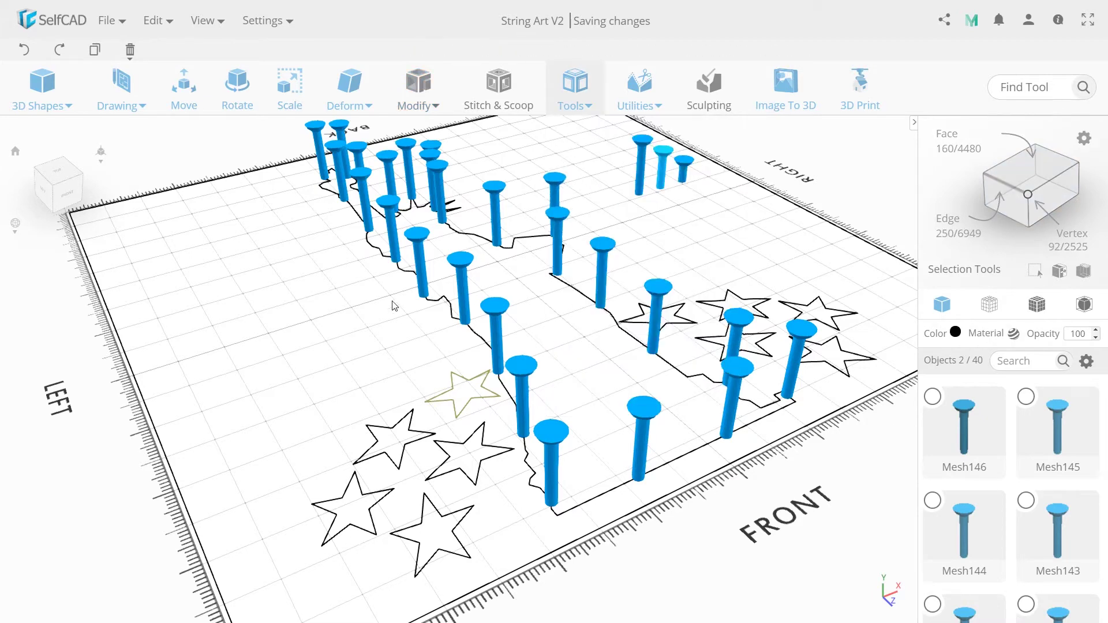
{"action": "key", "text": "t"}
{"action": "key", "text": "p"}
{"action": "double_click", "coordinate": [167, 183]}
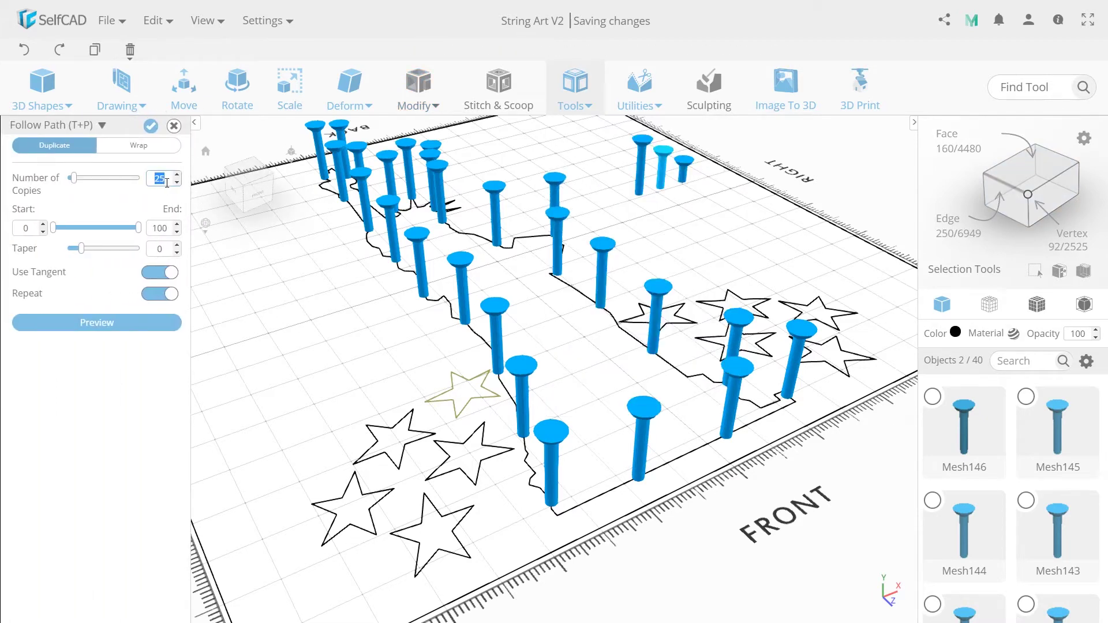
{"action": "type", "text": "5"}
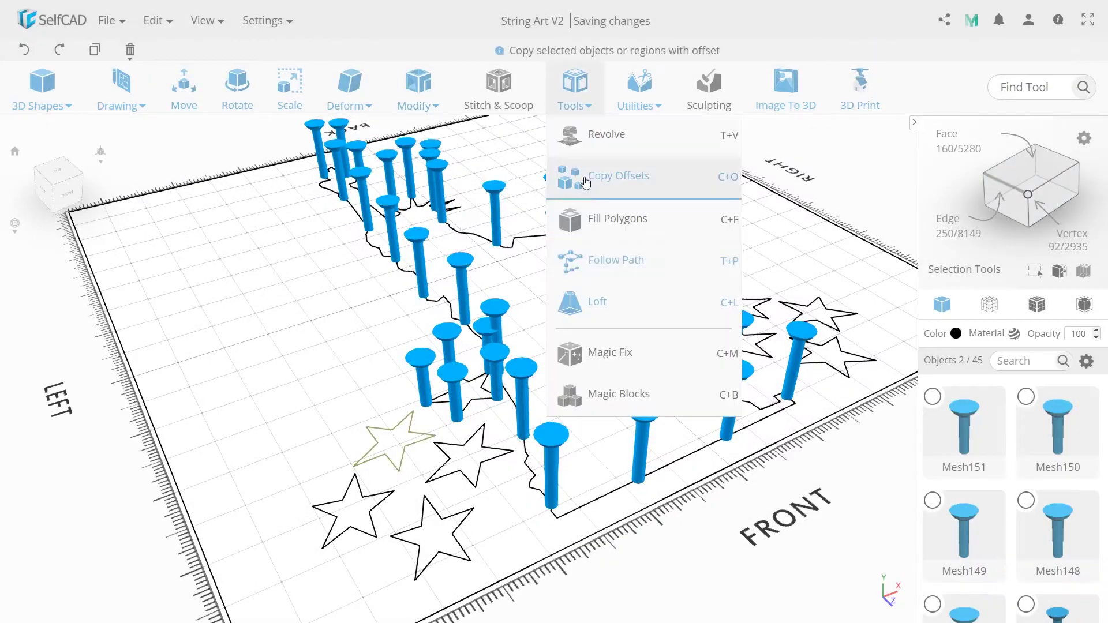
- Place 5 medium-height nails along each of the four remaining stars on the LEFT side of the statue with Follow Path
{"action": "left_click", "coordinate": [151, 125]}
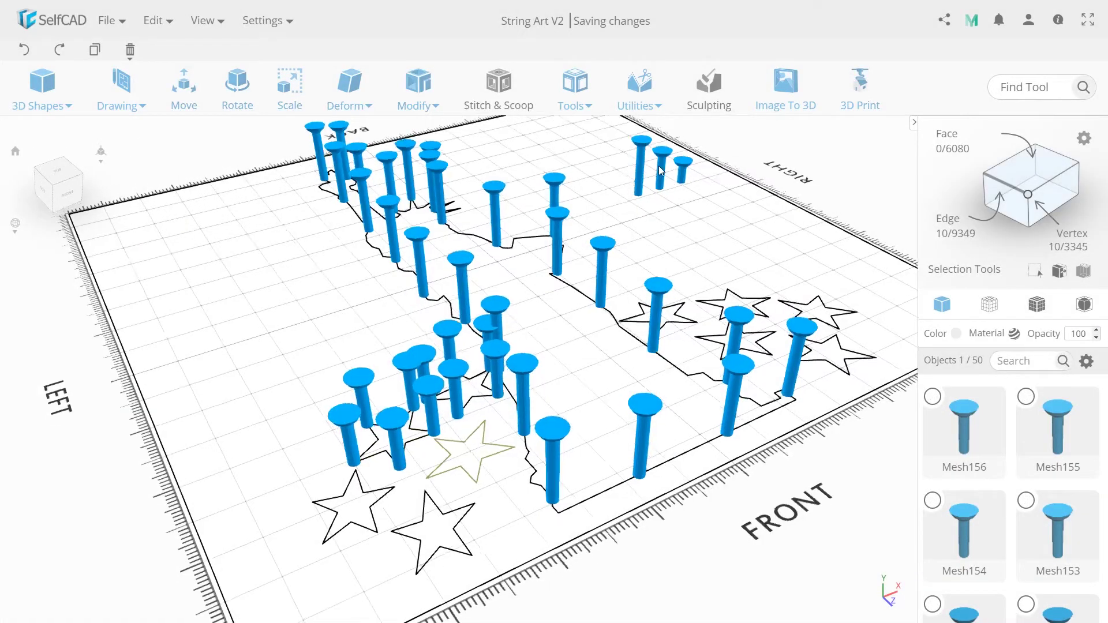
{"action": "key", "text": "t"}
{"action": "key", "text": "p"}
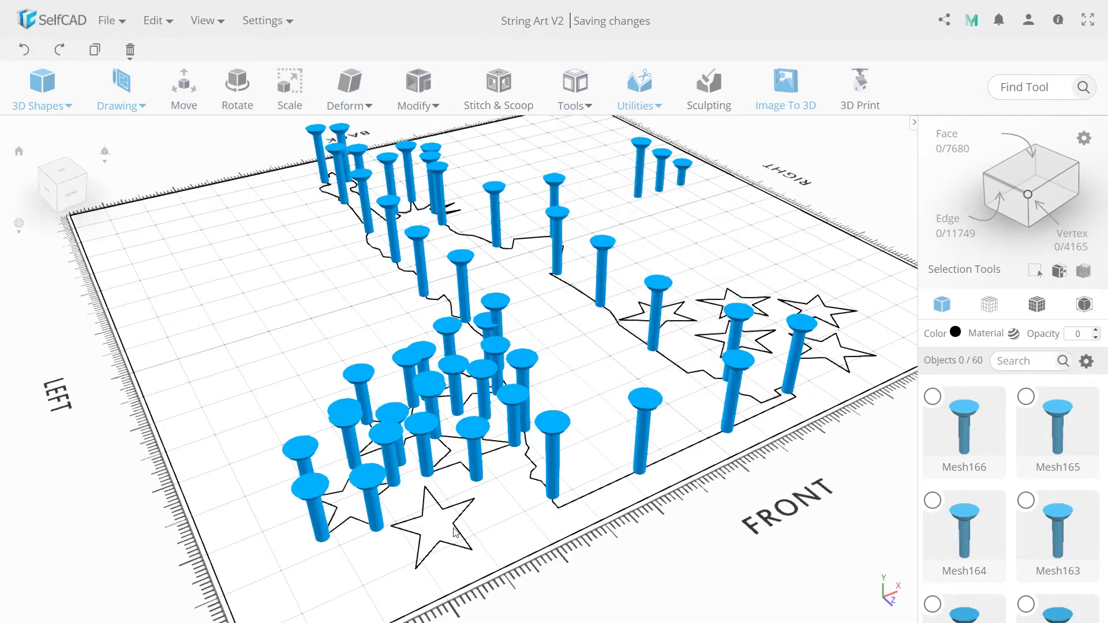
{"action": "left_click", "coordinate": [454, 532]}
{"action": "left_click", "coordinate": [575, 87]}
{"action": "left_click", "coordinate": [604, 324]}
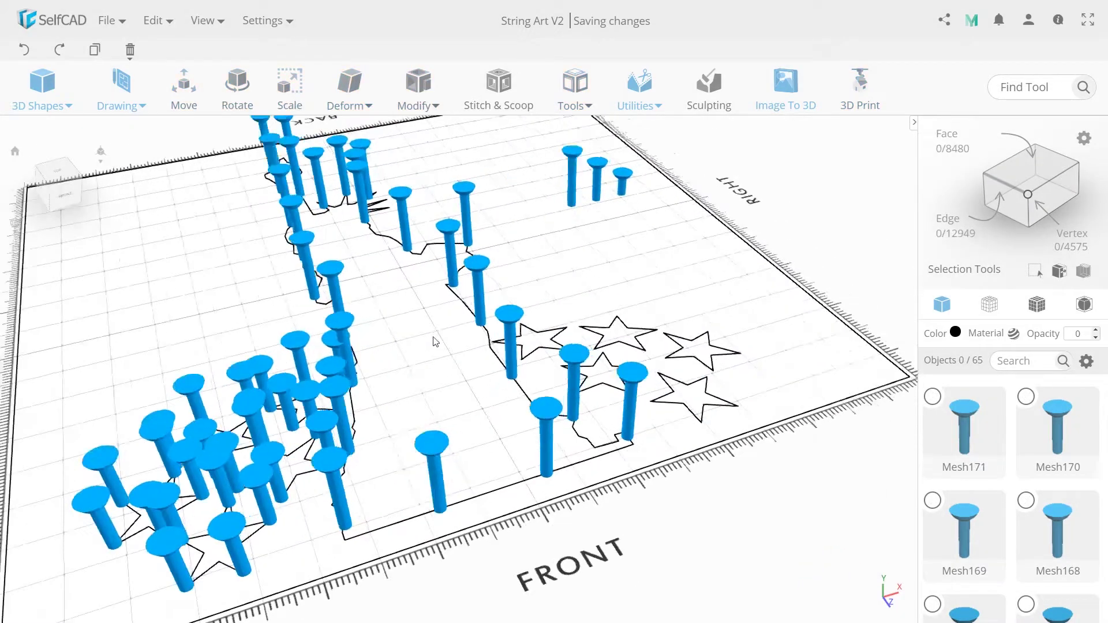
- Place 5 medium-height nails along each of the five stars on the RIGHT side of the statue with Follow Path
{"action": "key", "text": "t"}
{"action": "key", "text": "p"}
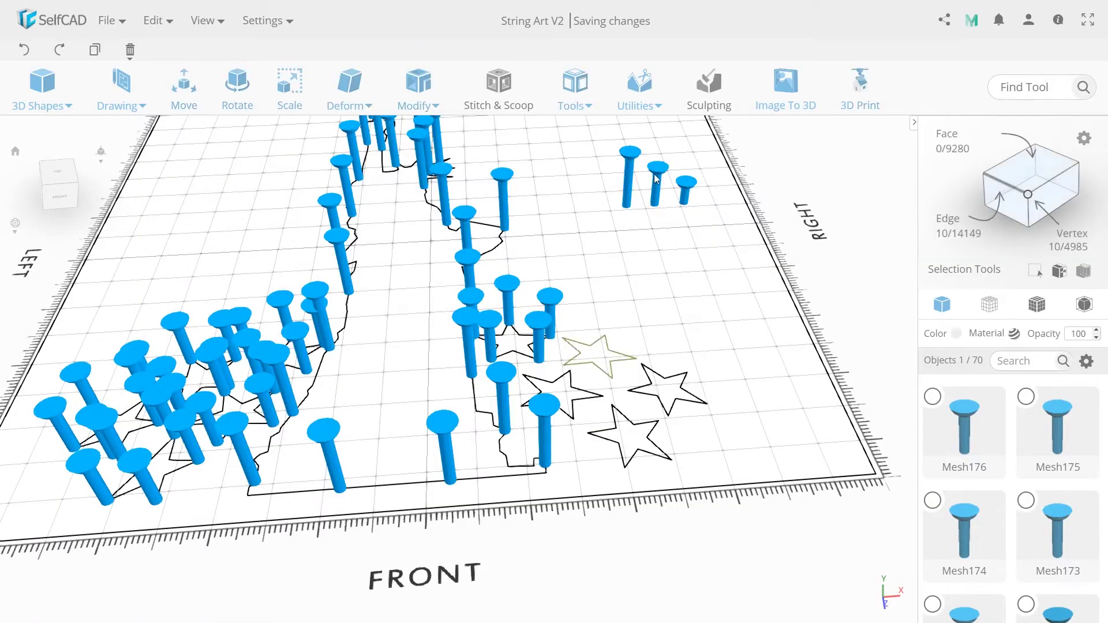
{"action": "key", "text": "t"}
{"action": "key", "text": "p"}
{"action": "left_click", "coordinate": [174, 126]}
{"action": "left_click", "coordinate": [575, 87]}
{"action": "left_click", "coordinate": [606, 258]}
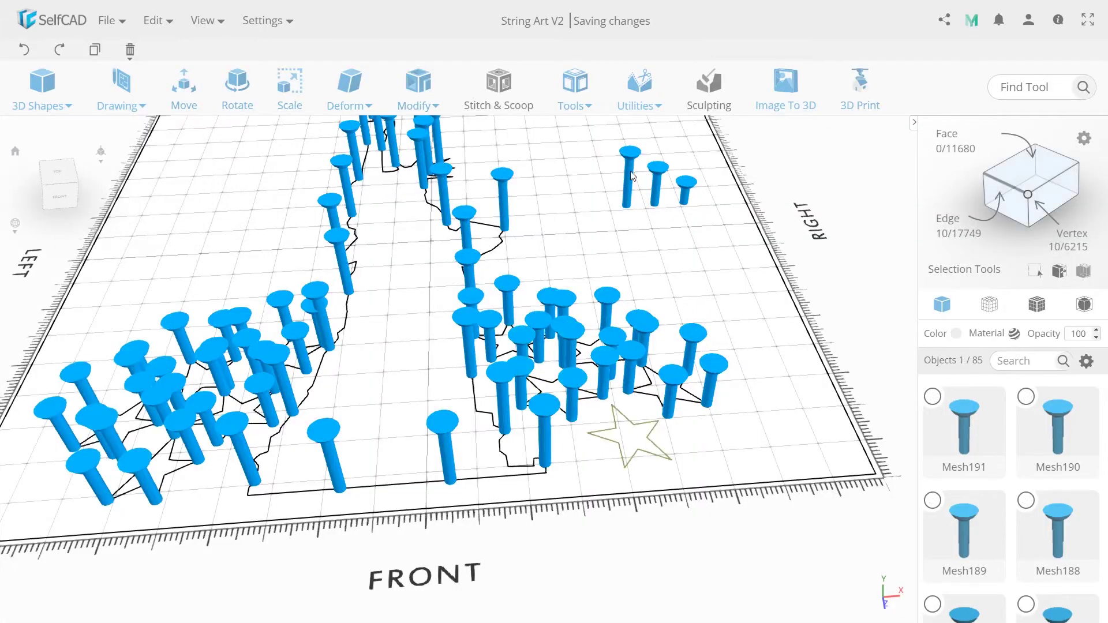
{"action": "key", "text": "t"}
{"action": "key", "text": "p"}
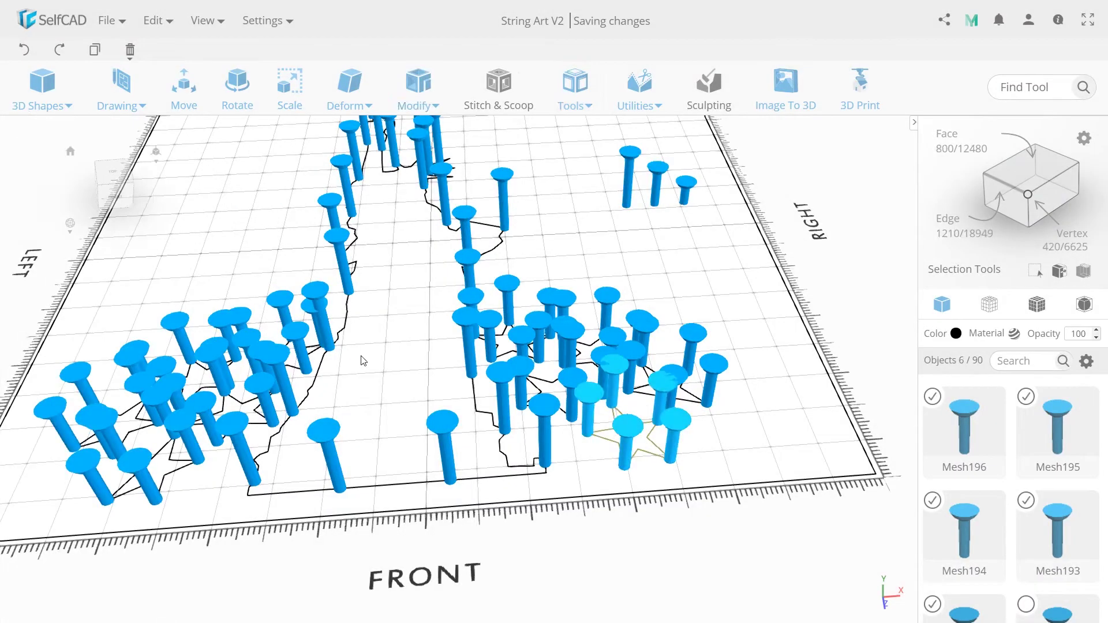
- Examine the nail layout around the statue outline and both star groups from several angles
{"action": "left_click_drag", "start_coordinate": [361, 358], "coordinate": [493, 343]}
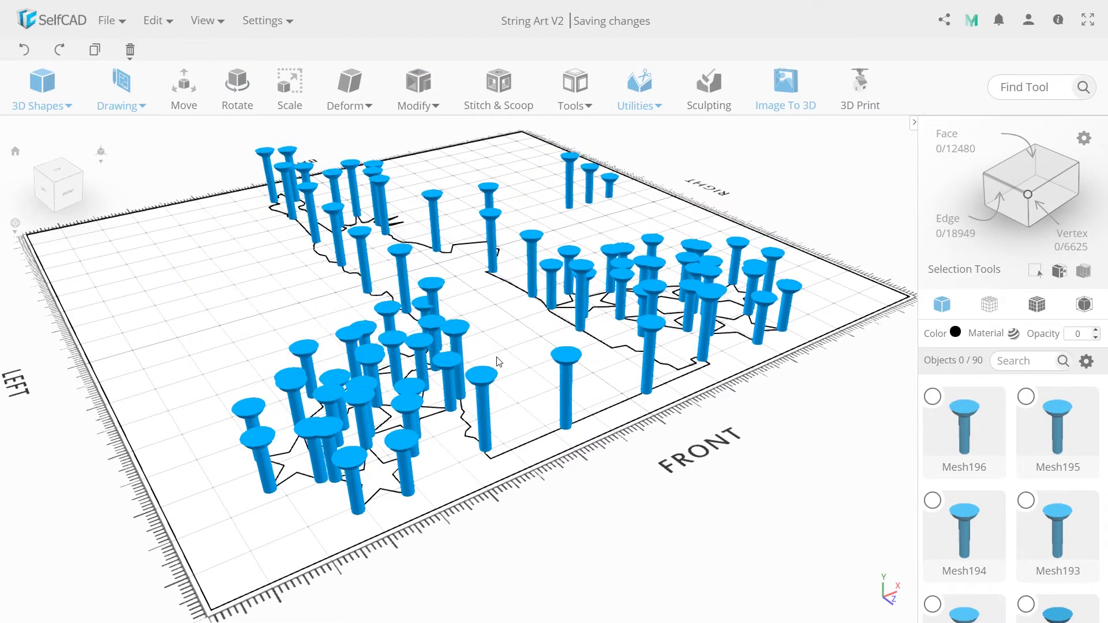
{"action": "left_click_drag", "start_coordinate": [510, 384], "coordinate": [395, 454]}
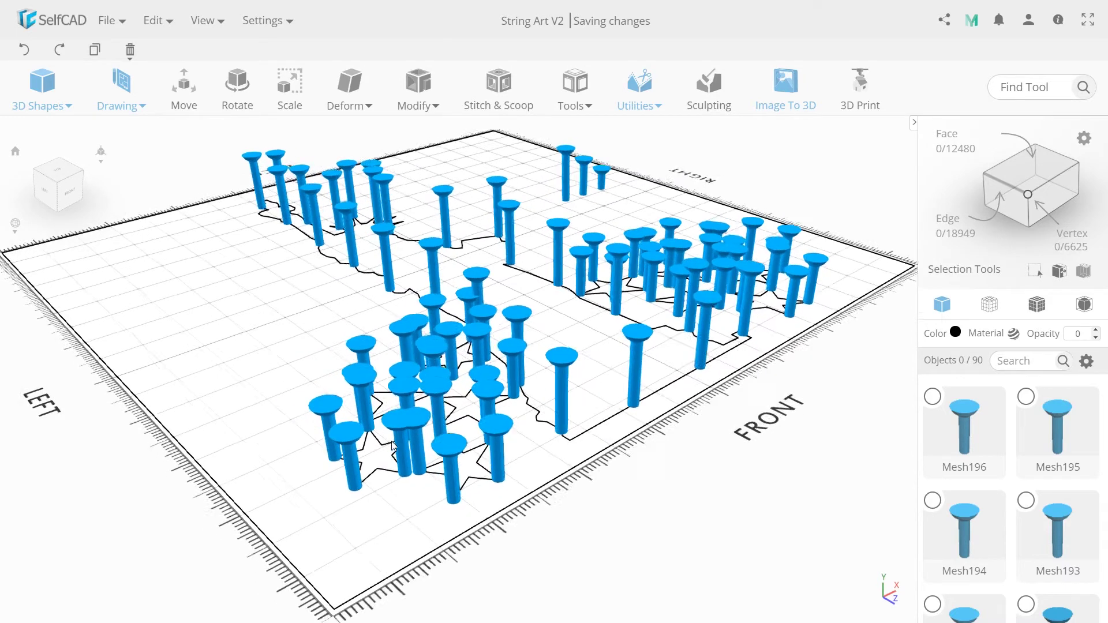
{"action": "right_click_drag", "start_coordinate": [390, 440], "coordinate": [408, 421]}
{"action": "left_click_drag", "start_coordinate": [407, 421], "coordinate": [394, 431]}
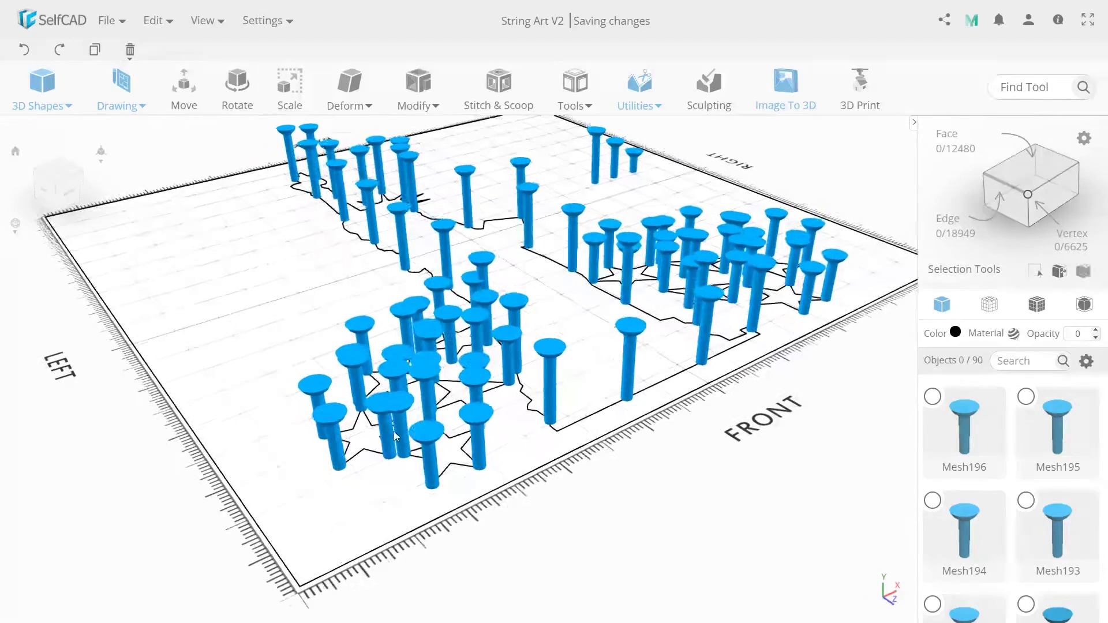
{"action": "scroll", "coordinate": [452, 400], "scroll_direction": "down", "scroll_amount": 3}
{"action": "right_click_drag", "start_coordinate": [452, 400], "coordinate": [419, 414]}
{"action": "left_click_drag", "start_coordinate": [420, 417], "coordinate": [404, 430]}
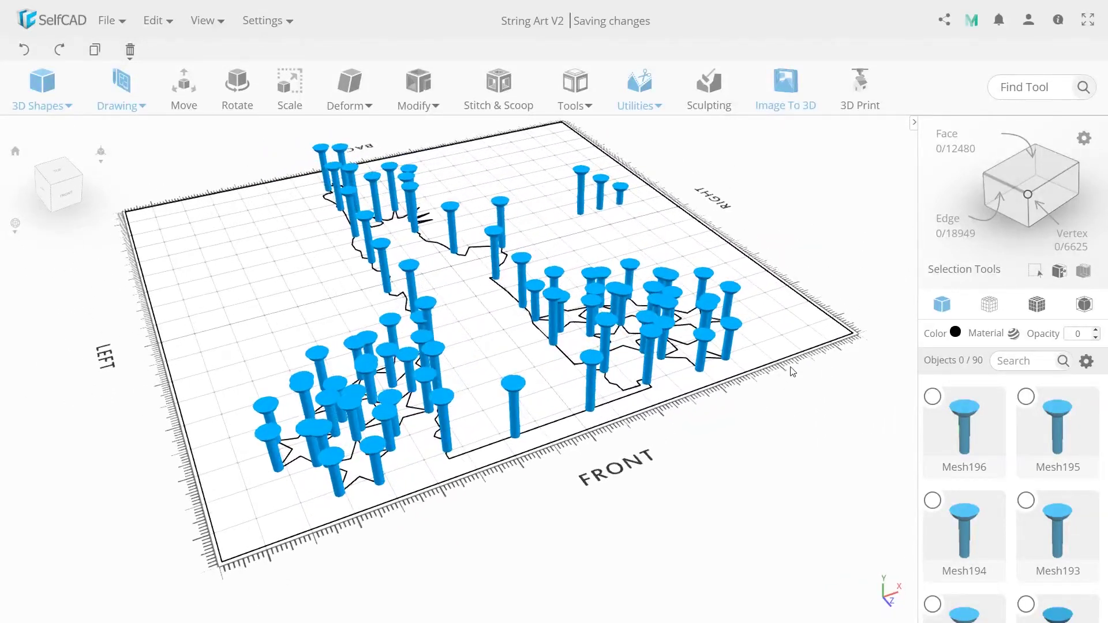
- Duplicate the shortest nail along the square border outline with Follow Path, using 23 copies
{"action": "left_click", "coordinate": [800, 359]}
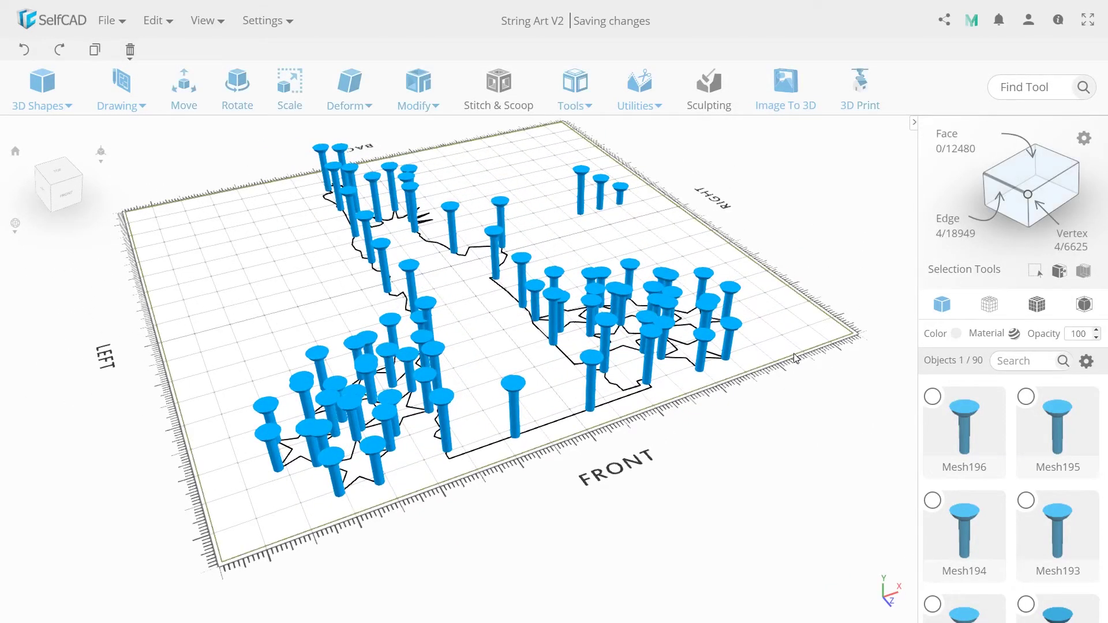
{"action": "left_click", "coordinate": [622, 192], "text": "shift"}
{"action": "left_click", "coordinate": [575, 87]}
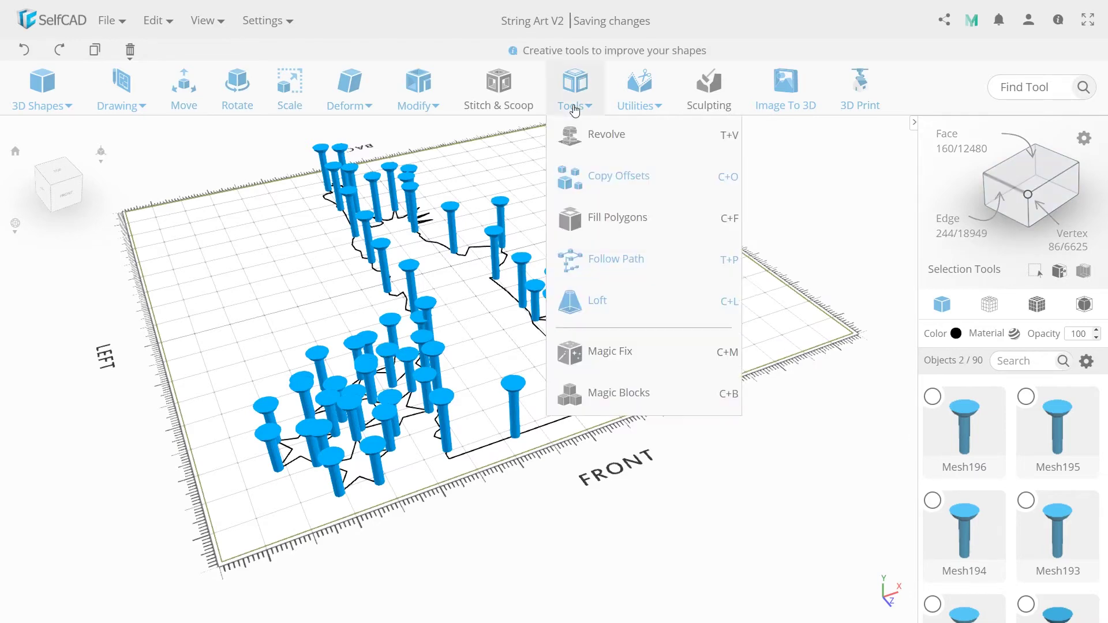
{"action": "left_click", "coordinate": [581, 252]}
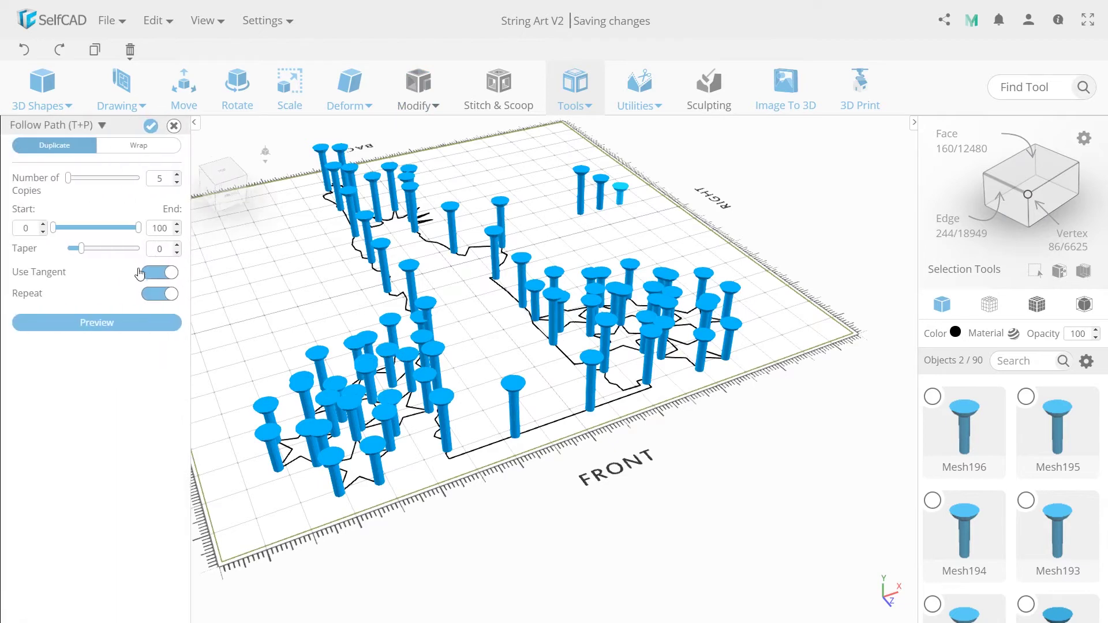
{"action": "left_click_drag", "start_coordinate": [297, 395], "coordinate": [324, 378]}
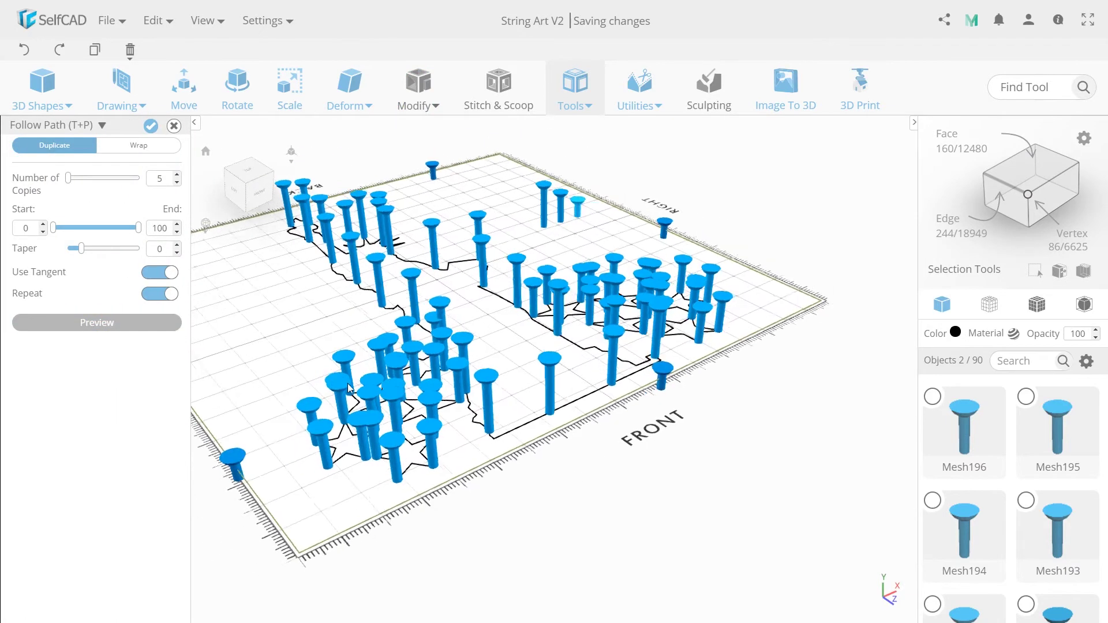
{"action": "right_click_drag", "start_coordinate": [323, 378], "coordinate": [384, 378]}
{"action": "left_click_drag", "start_coordinate": [68, 183], "coordinate": [76, 184]}
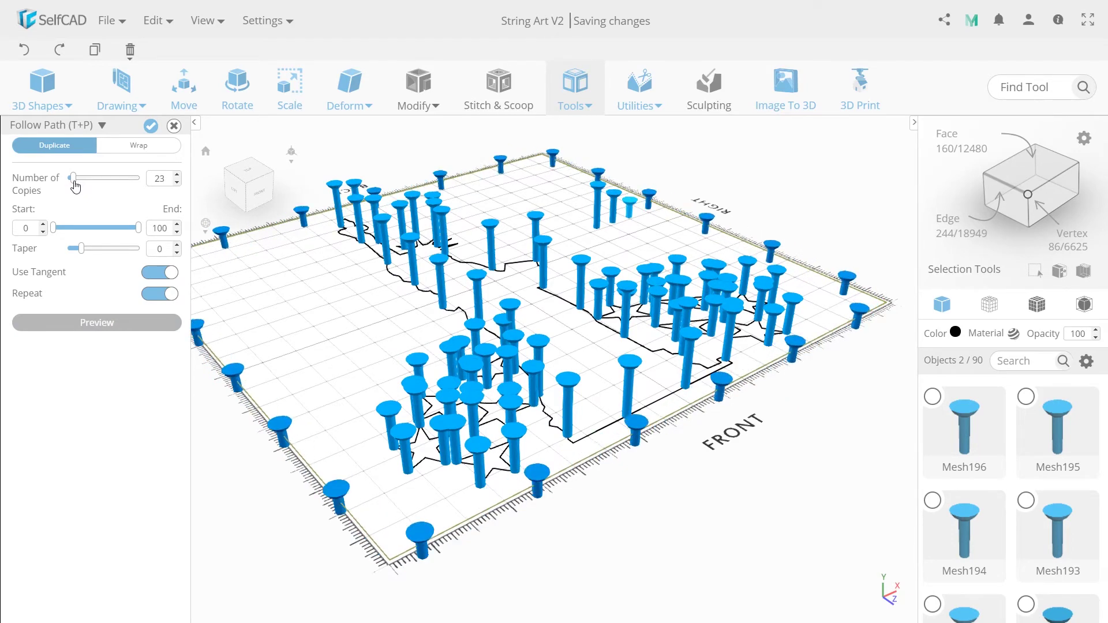
{"action": "left_click_drag", "start_coordinate": [401, 333], "coordinate": [523, 356]}
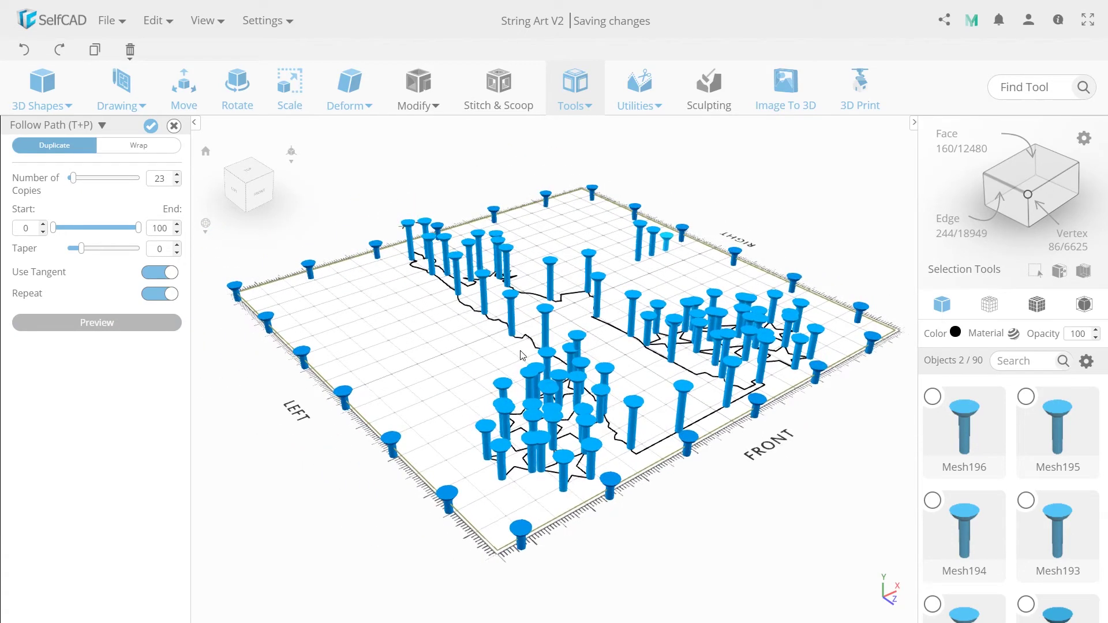
{"action": "left_click", "coordinate": [151, 126]}
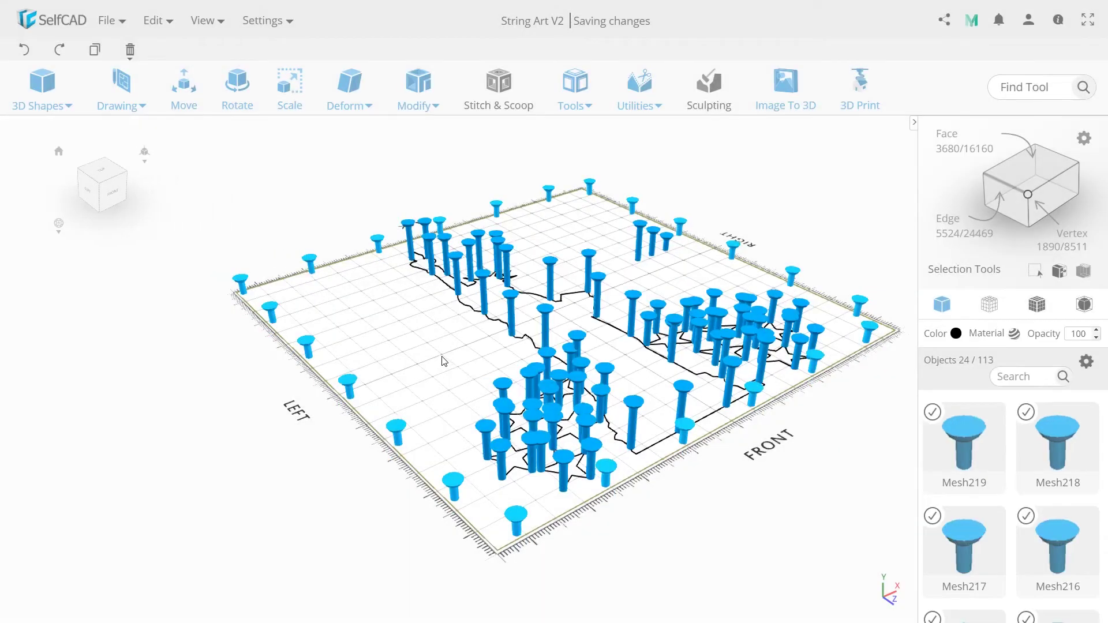
- Delete one of the two overlapping nails on the front star of the LEFT-side group
{"action": "left_click_drag", "start_coordinate": [453, 357], "coordinate": [364, 352]}
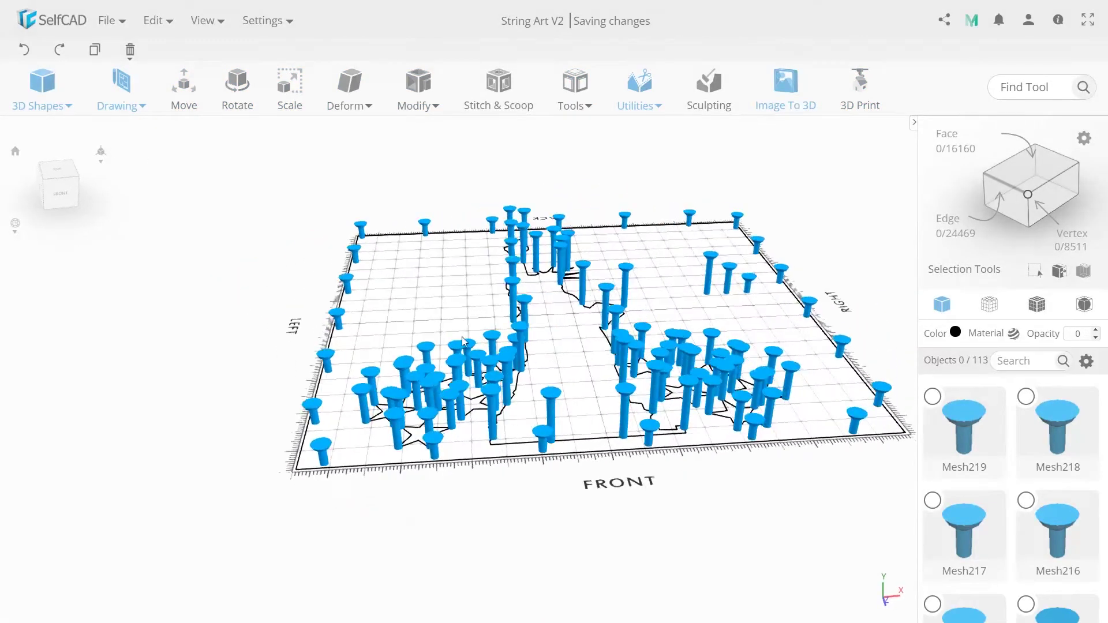
{"action": "right_click_drag", "start_coordinate": [482, 330], "coordinate": [432, 344]}
{"action": "left_click_drag", "start_coordinate": [434, 345], "coordinate": [467, 459]}
{"action": "scroll", "coordinate": [467, 459], "scroll_direction": "up", "scroll_amount": 6}
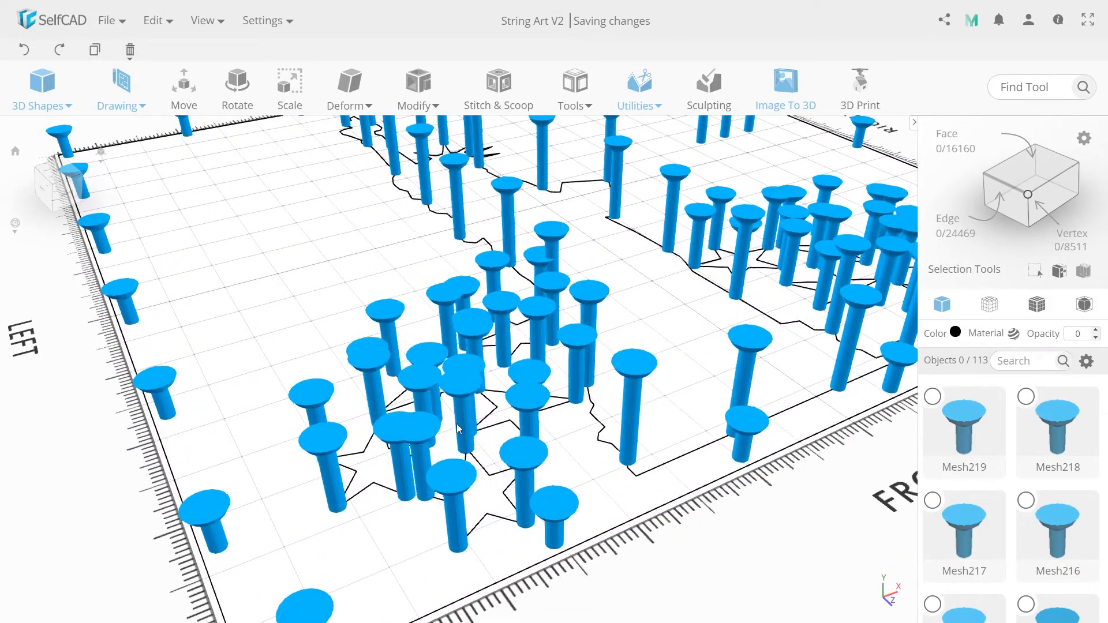
{"action": "left_click_drag", "start_coordinate": [523, 401], "coordinate": [471, 302]}
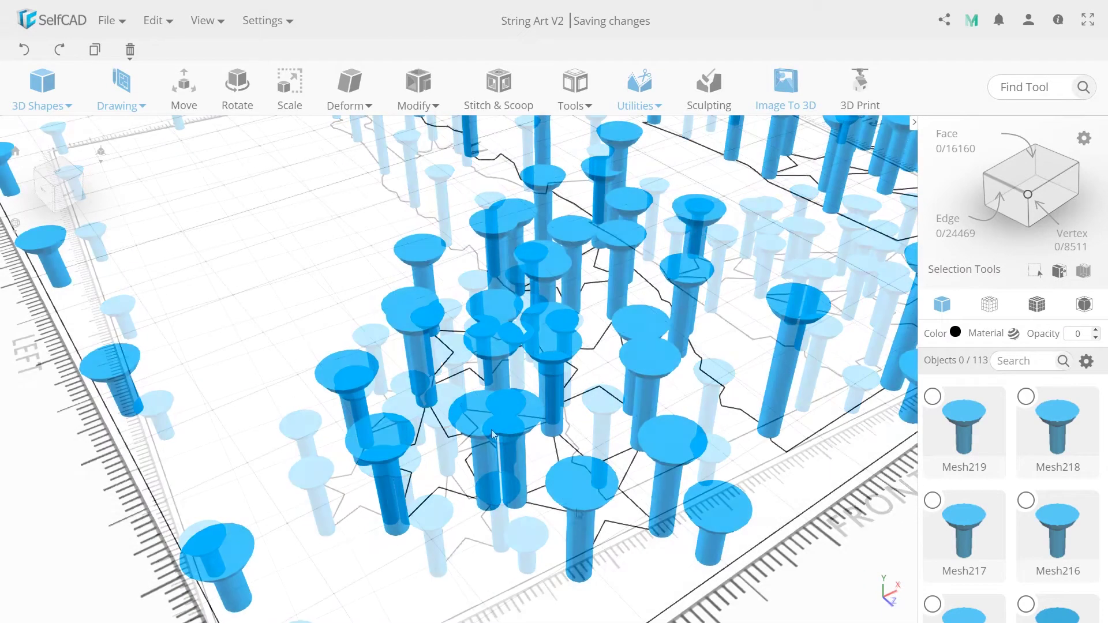
{"action": "left_click", "coordinate": [477, 430]}
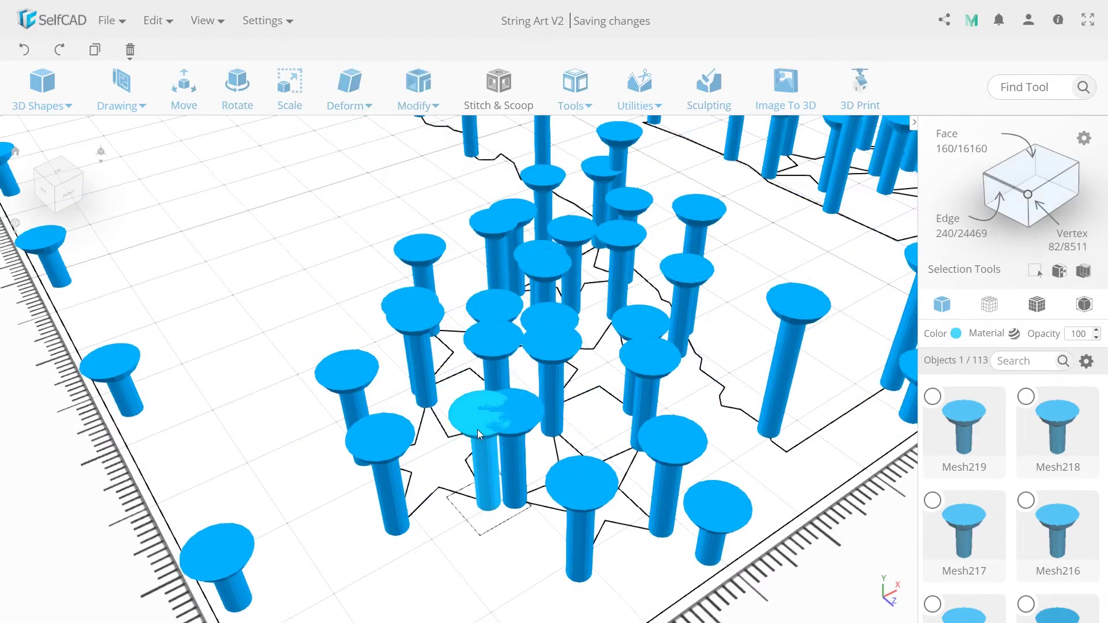
{"action": "key", "text": "Delete"}
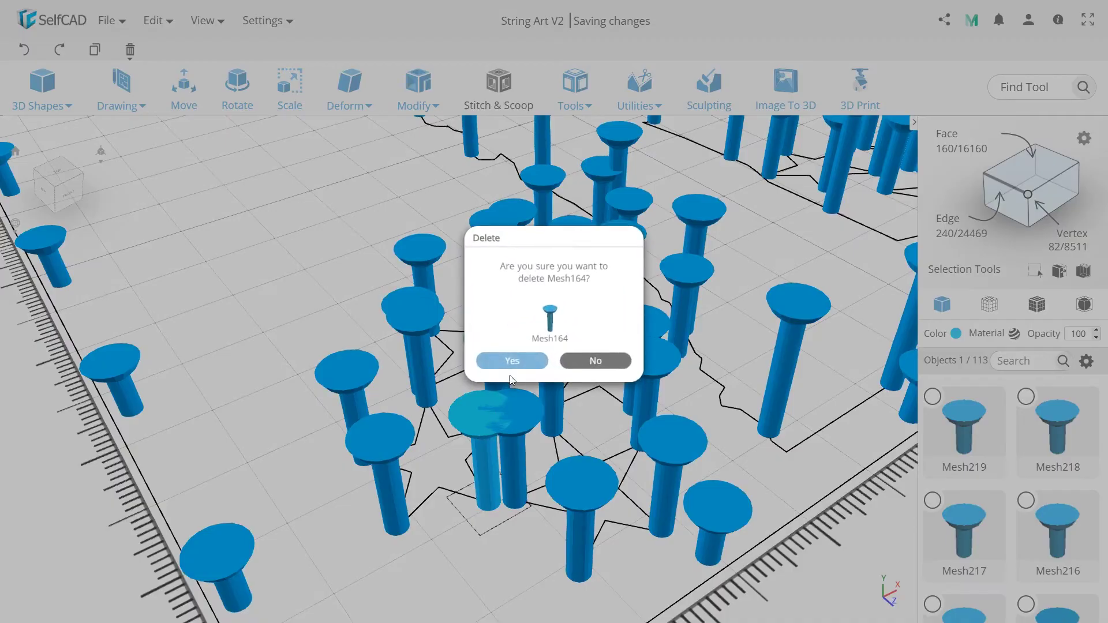
{"action": "left_click", "coordinate": [503, 368]}
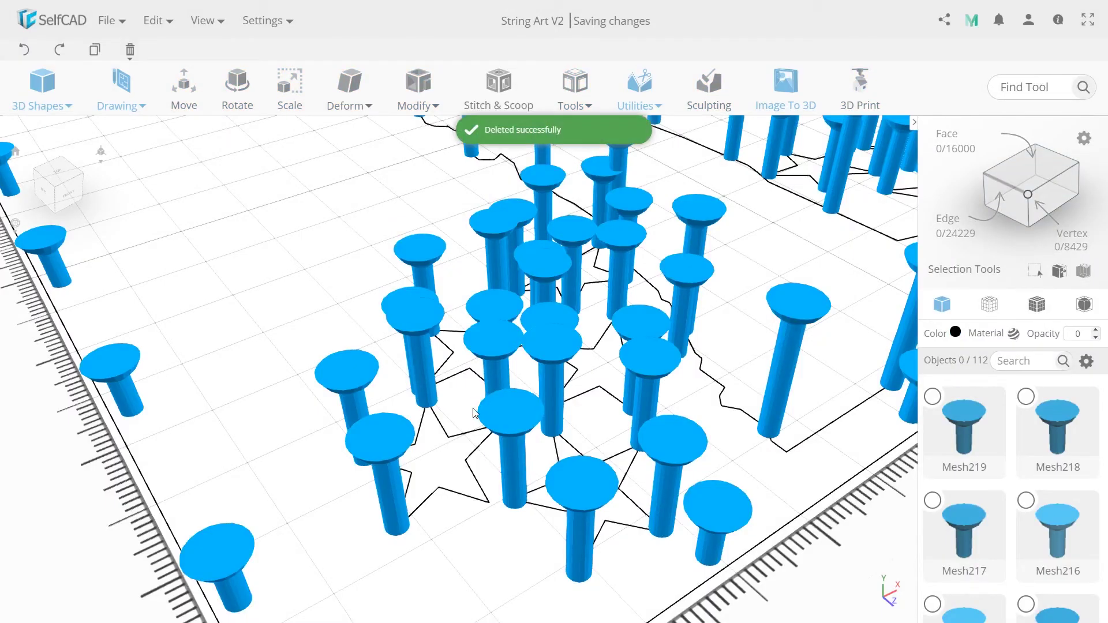
- Move the remaining nail of that pair onto the point where the front star meets its neighbour
{"action": "left_click", "coordinate": [503, 442]}
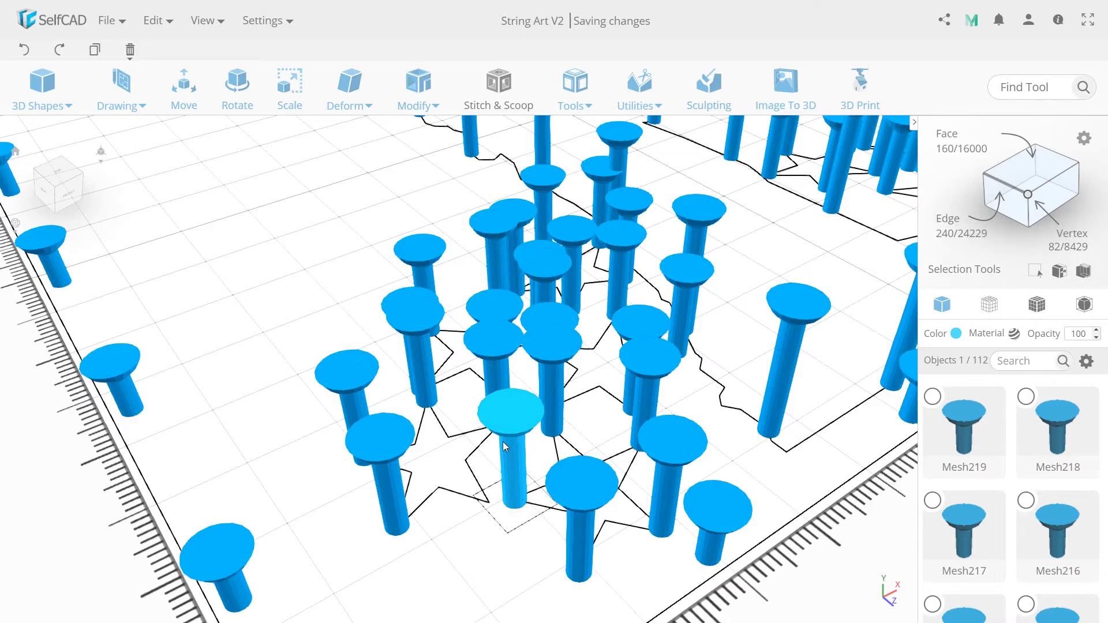
{"action": "key", "text": "m"}
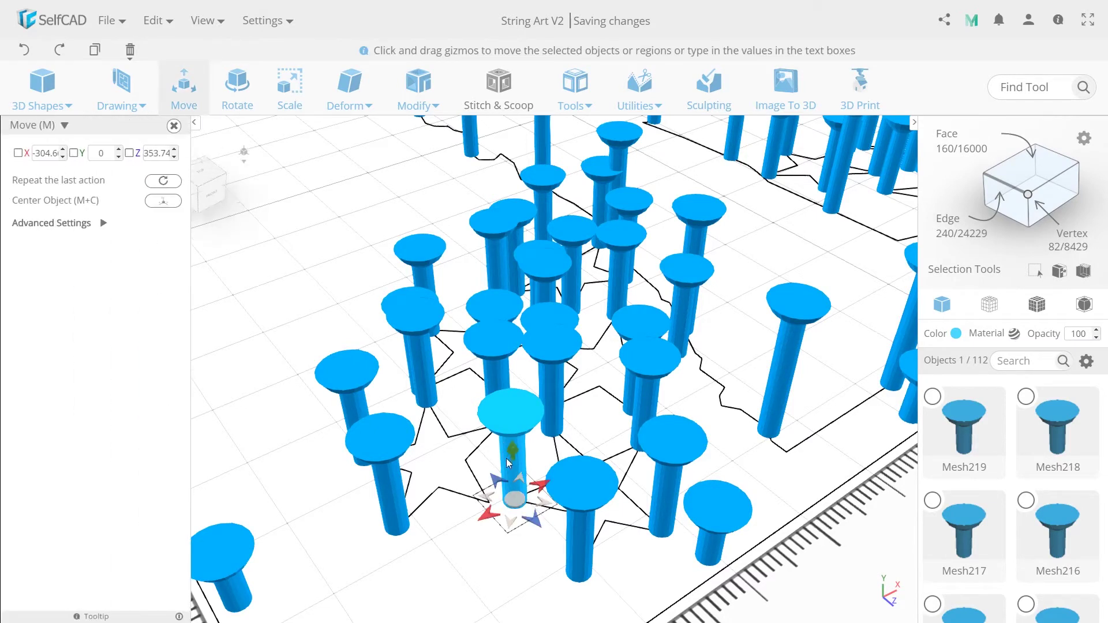
{"action": "left_click_drag", "start_coordinate": [518, 504], "coordinate": [510, 505]}
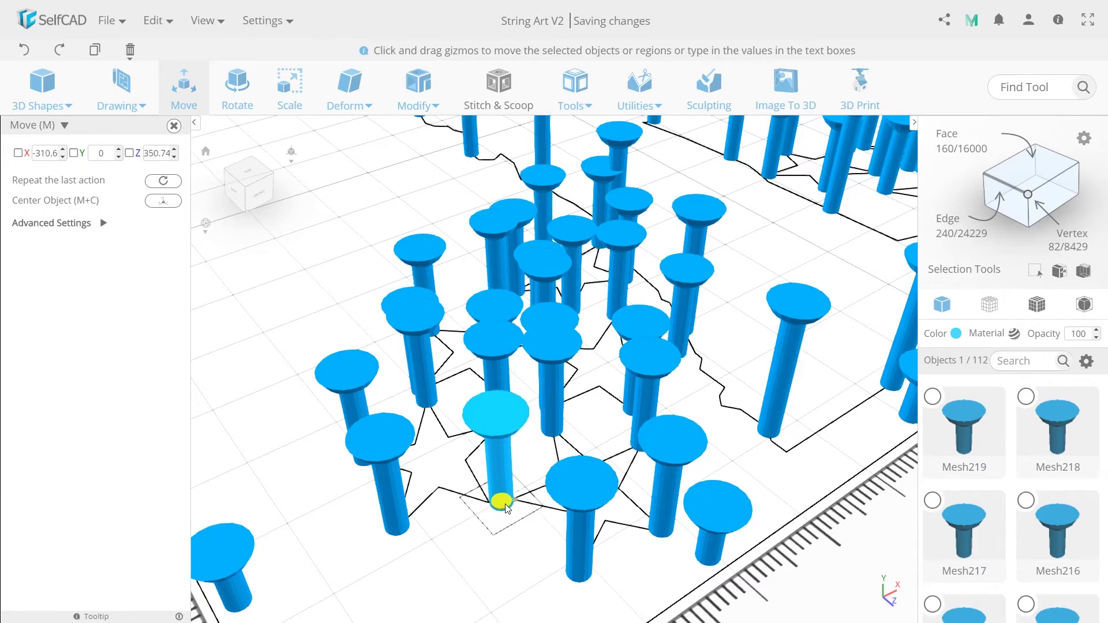
{"action": "left_click_drag", "start_coordinate": [511, 565], "coordinate": [498, 560]}
{"action": "left_click_drag", "start_coordinate": [504, 517], "coordinate": [512, 514]}
{"action": "left_click", "coordinate": [520, 512]}
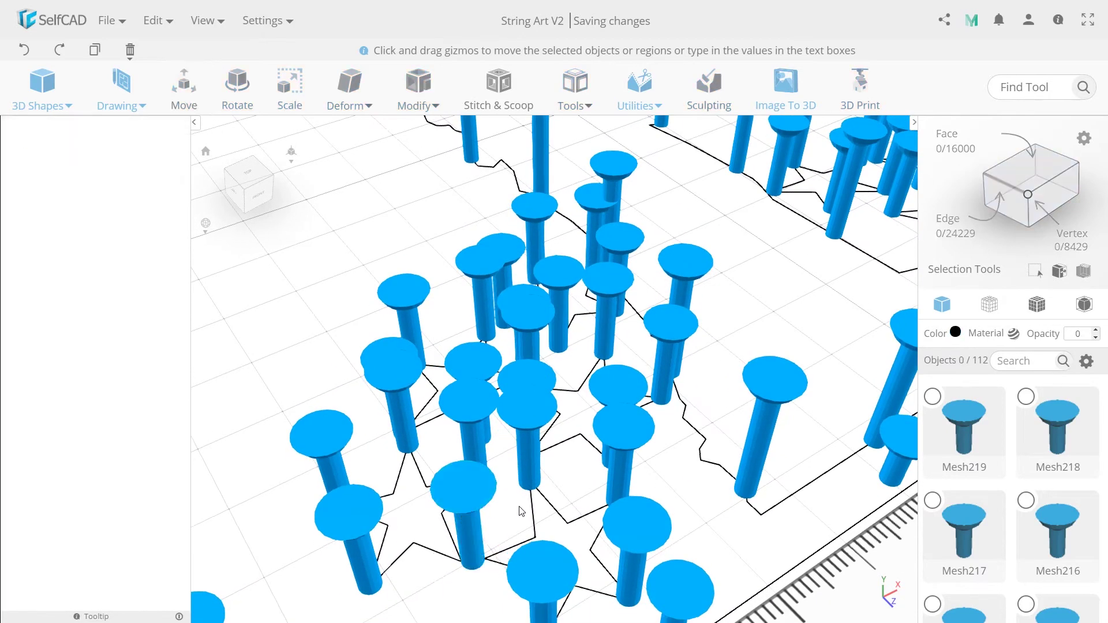
- Delete three crowded nails between the adjoining stars in the middle of the LEFT-side group
{"action": "left_click", "coordinate": [522, 435]}
{"action": "left_click_drag", "start_coordinate": [513, 441], "coordinate": [326, 417]}
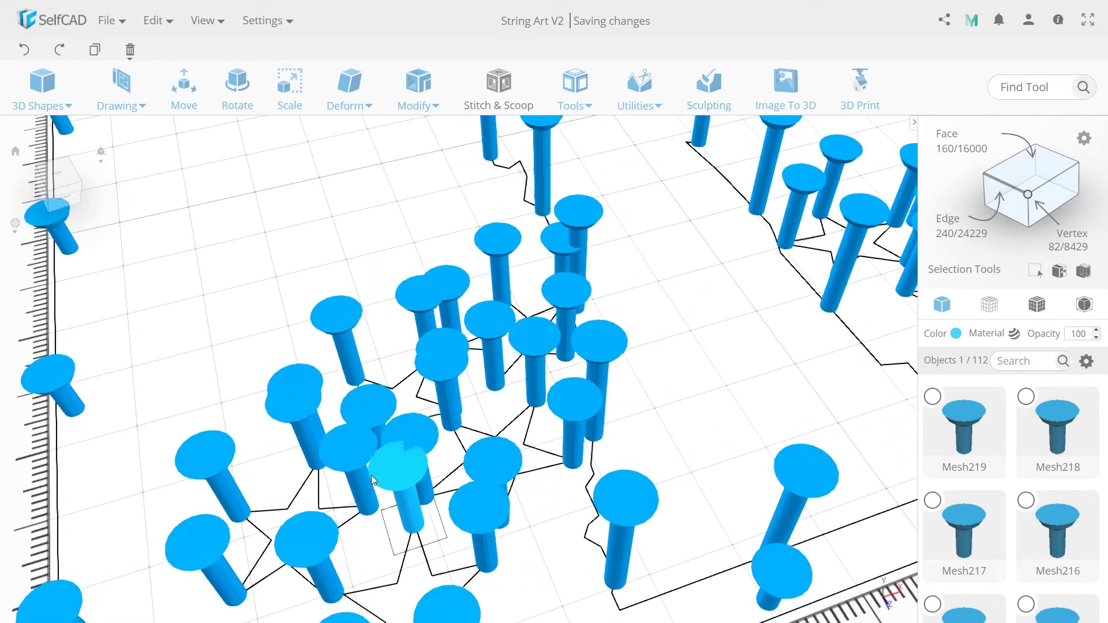
{"action": "left_click_drag", "start_coordinate": [369, 462], "coordinate": [490, 421]}
{"action": "left_click", "coordinate": [497, 409]}
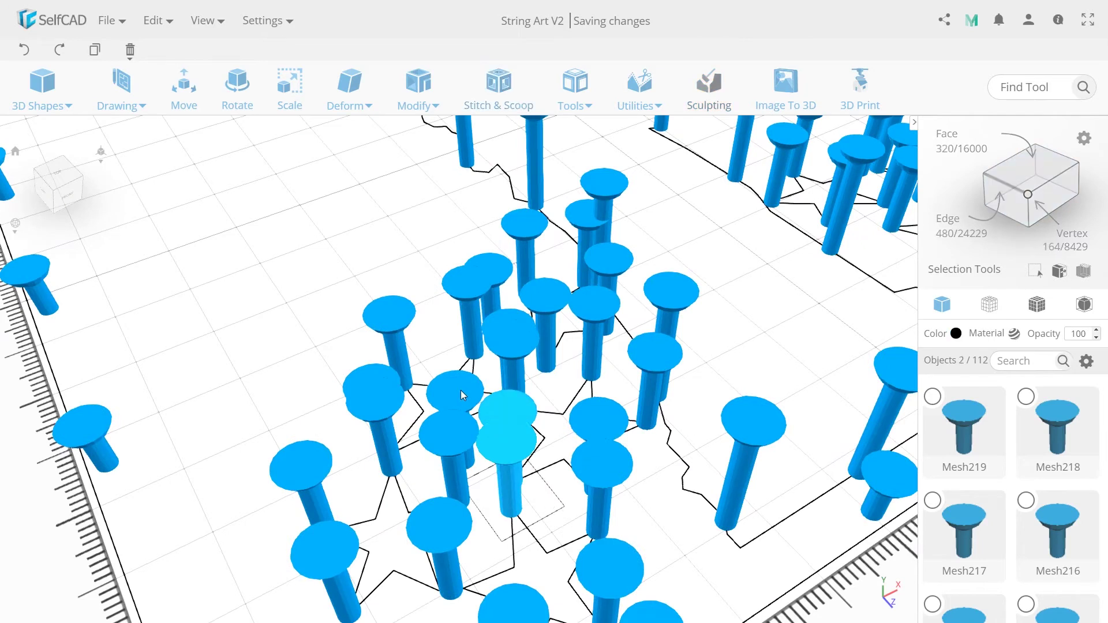
{"action": "left_click", "coordinate": [460, 390]}
{"action": "key", "text": "m"}
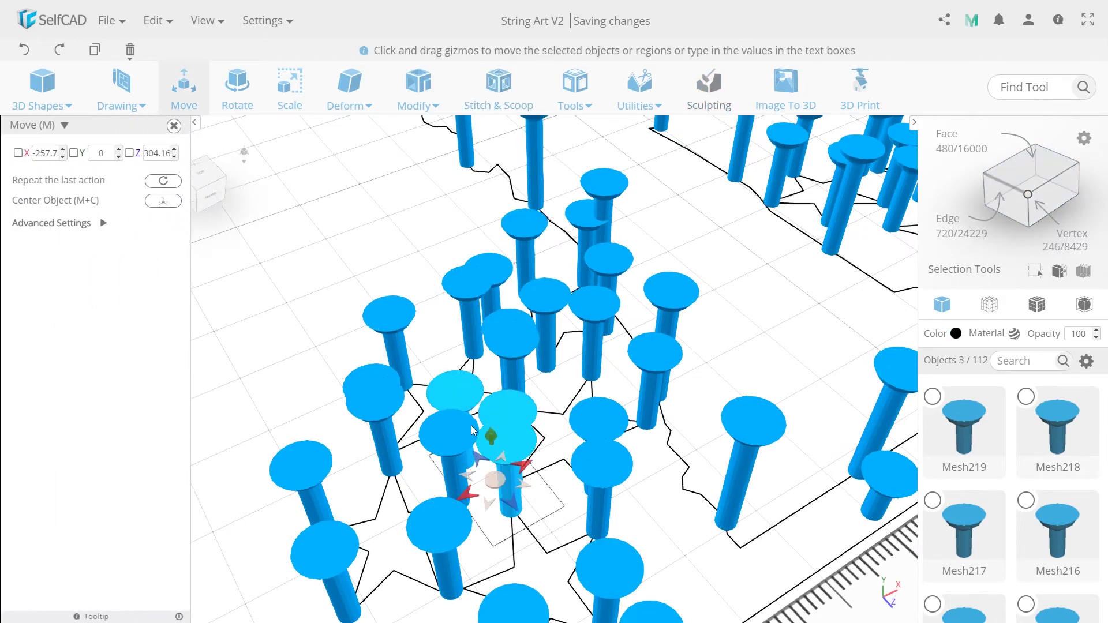
{"action": "key", "text": "Delete"}
{"action": "key", "text": "Return"}
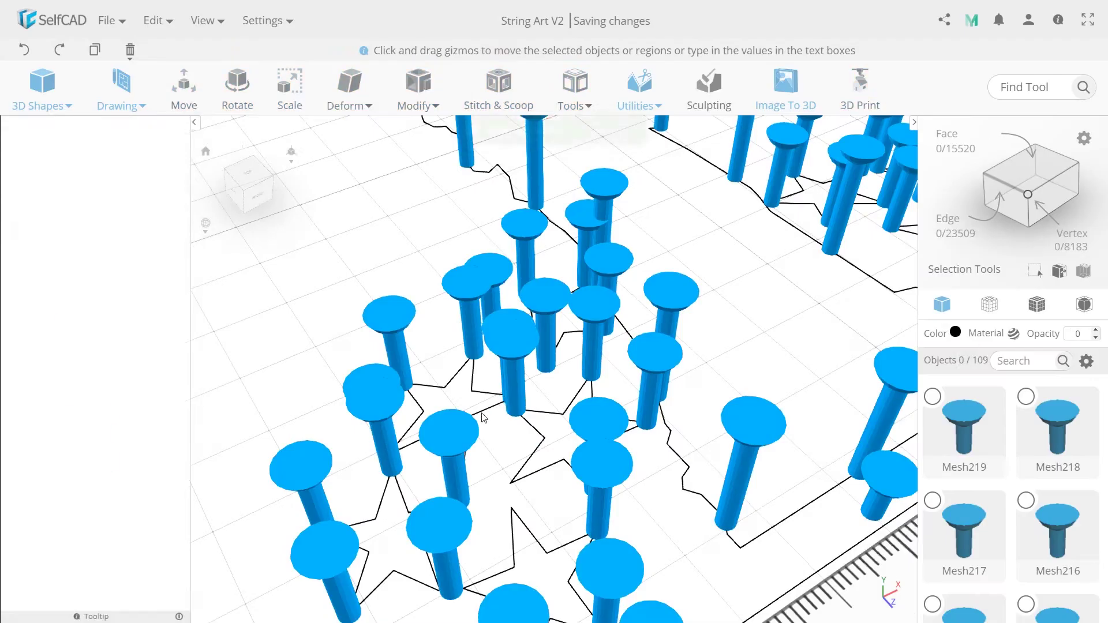
- Move the nail beside the cleared area into the gap between the neighbouring LEFT-side star tips
{"action": "left_click", "coordinate": [469, 431]}
{"action": "key", "text": "m"}
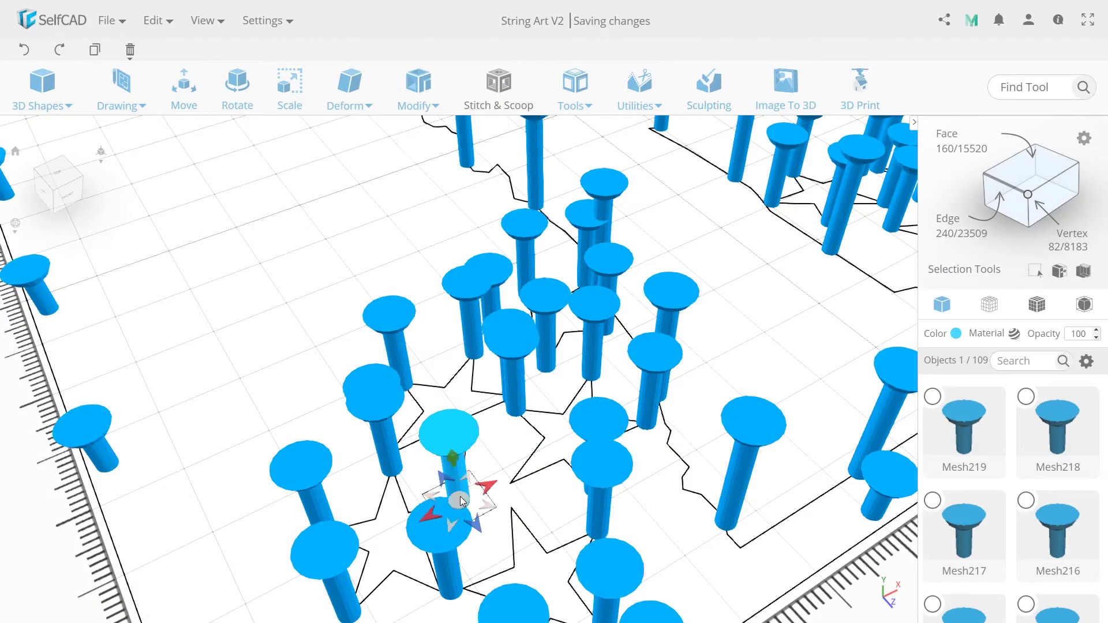
{"action": "left_click_drag", "start_coordinate": [465, 501], "coordinate": [566, 527]}
{"action": "left_click", "coordinate": [512, 513]}
{"action": "left_click", "coordinate": [448, 462]}
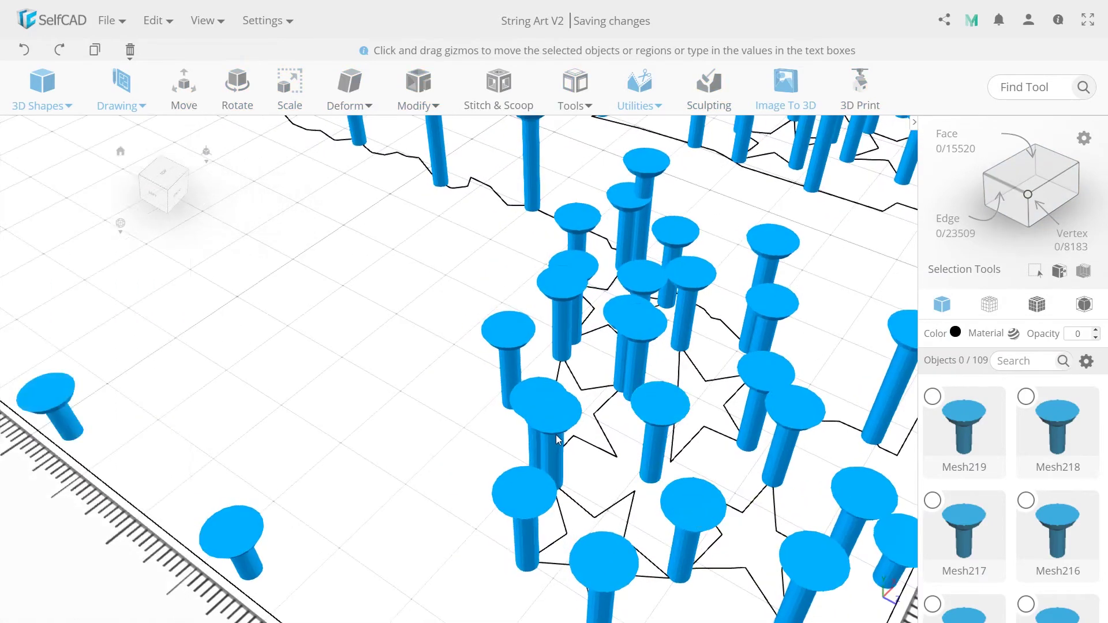
- Delete one of the overlapping nails on the outer LEFT-side star and move the remaining one between the adjoining star tips
{"action": "left_click", "coordinate": [555, 435]}
{"action": "key", "text": "Delete"}
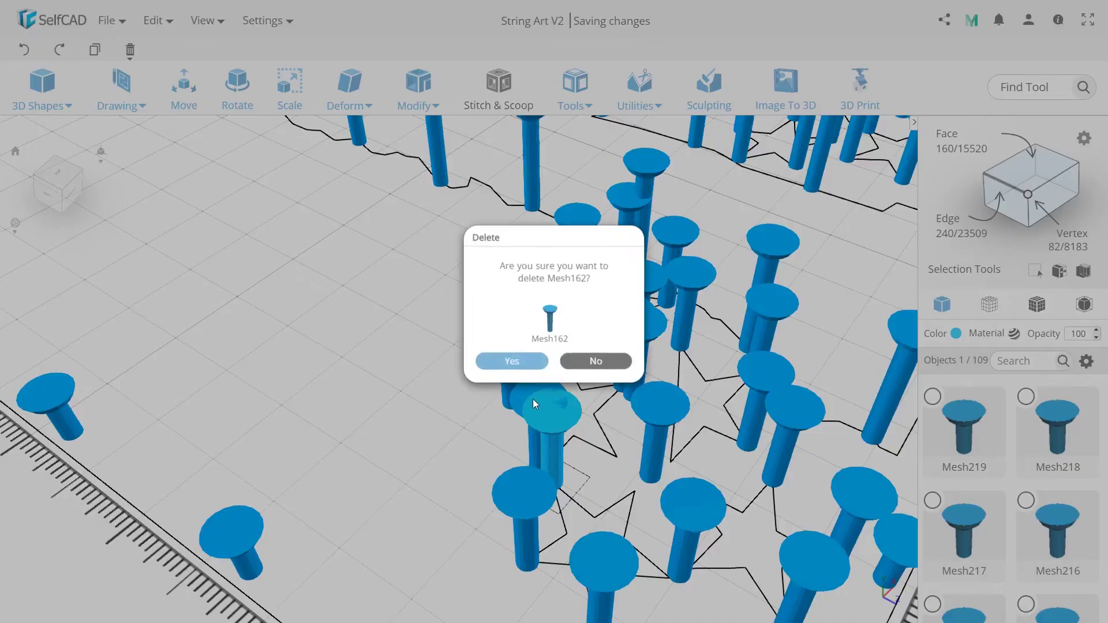
{"action": "key", "text": "Return"}
{"action": "left_click_drag", "start_coordinate": [527, 435], "coordinate": [396, 386]}
{"action": "left_click", "coordinate": [403, 386]}
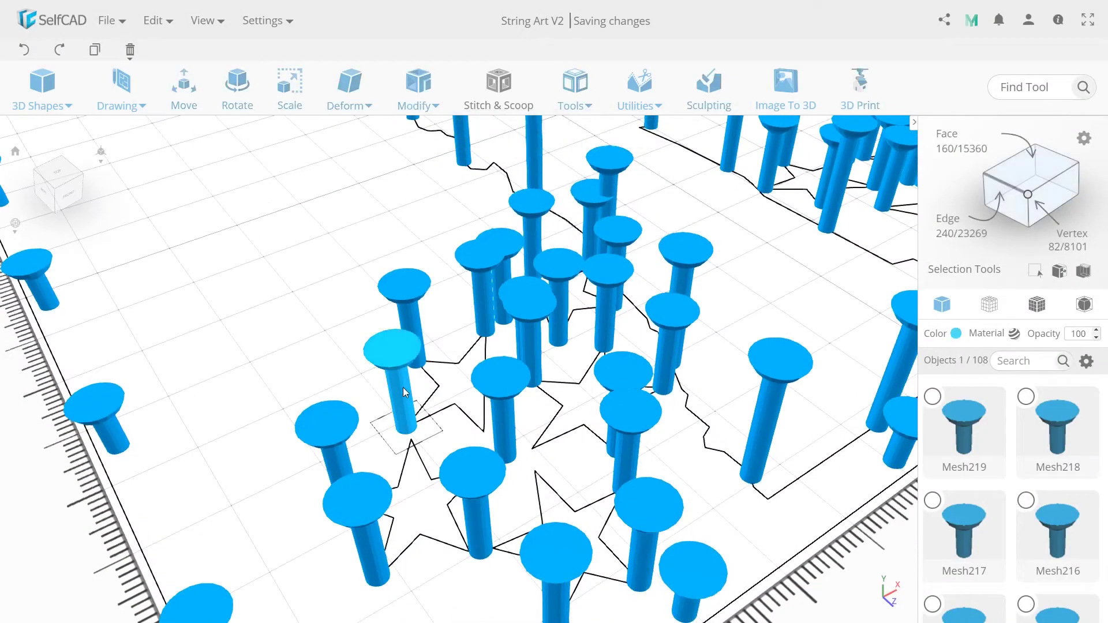
{"action": "key", "text": "m"}
{"action": "left_click_drag", "start_coordinate": [410, 434], "coordinate": [419, 444]}
{"action": "left_click", "coordinate": [542, 447]}
- Delete the overlapping nail in the centre of the LEFT-side group and reposition its partner between the adjacent star tips
{"action": "left_click_drag", "start_coordinate": [549, 444], "coordinate": [560, 457]}
{"action": "left_click", "coordinate": [572, 487]}
{"action": "left_click", "coordinate": [527, 376]}
{"action": "key", "text": "Delete"}
{"action": "left_click", "coordinate": [516, 366]}
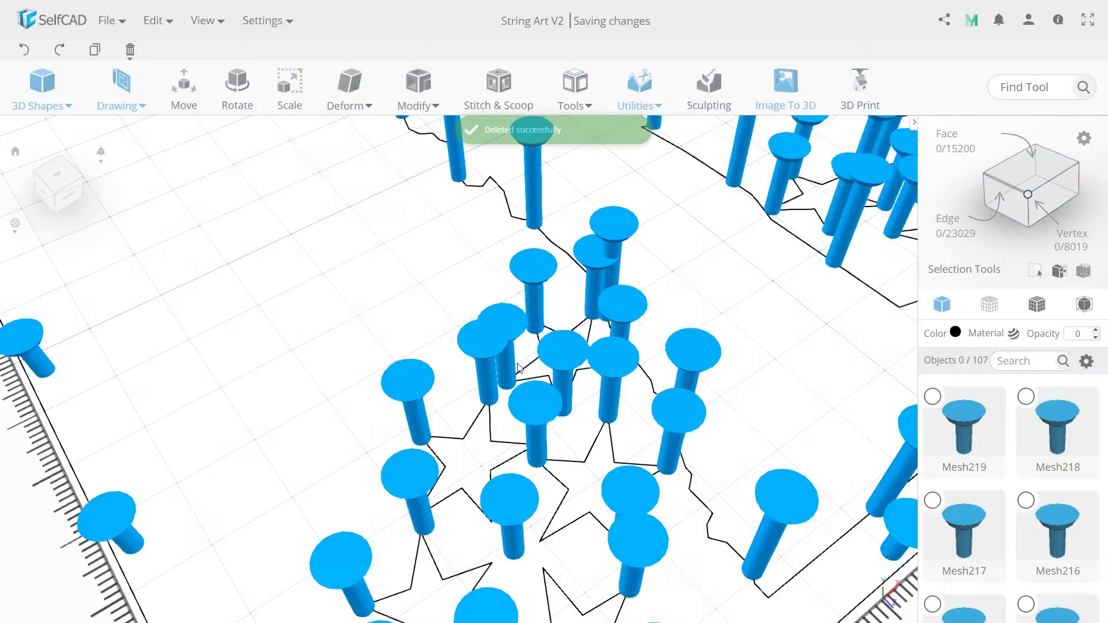
{"action": "left_click", "coordinate": [531, 435]}
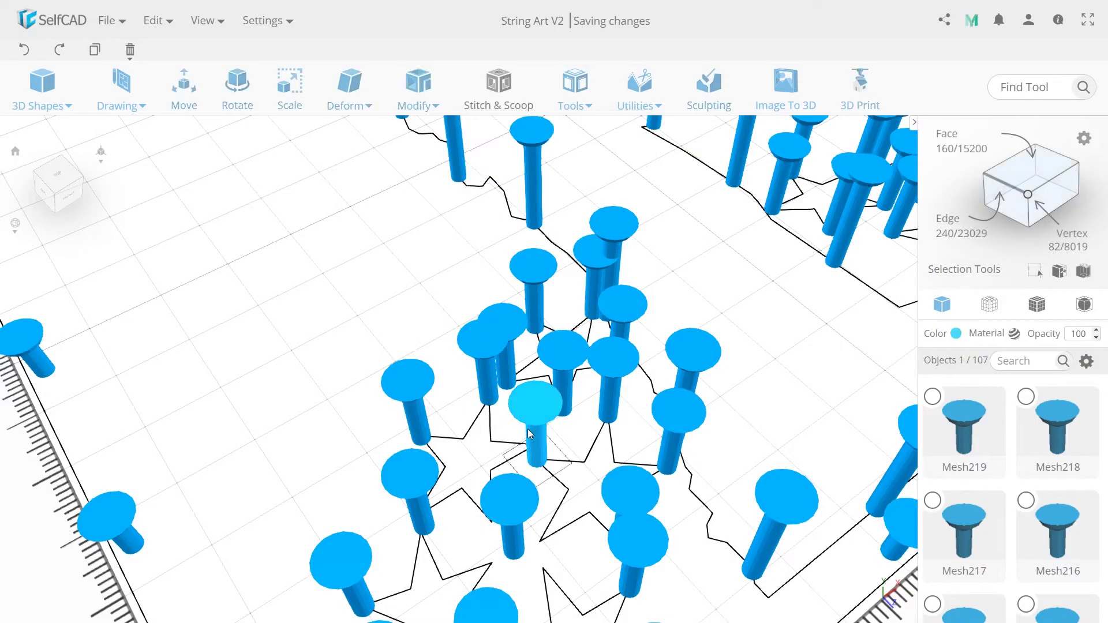
{"action": "key", "text": "m"}
{"action": "left_click_drag", "start_coordinate": [536, 466], "coordinate": [536, 454]}
{"action": "left_click", "coordinate": [694, 523]}
- Remove one of the paired nails on the LEFT-side star nearest the statue's base and move the other onto the shared tip
{"action": "left_click_drag", "start_coordinate": [694, 523], "coordinate": [448, 421]}
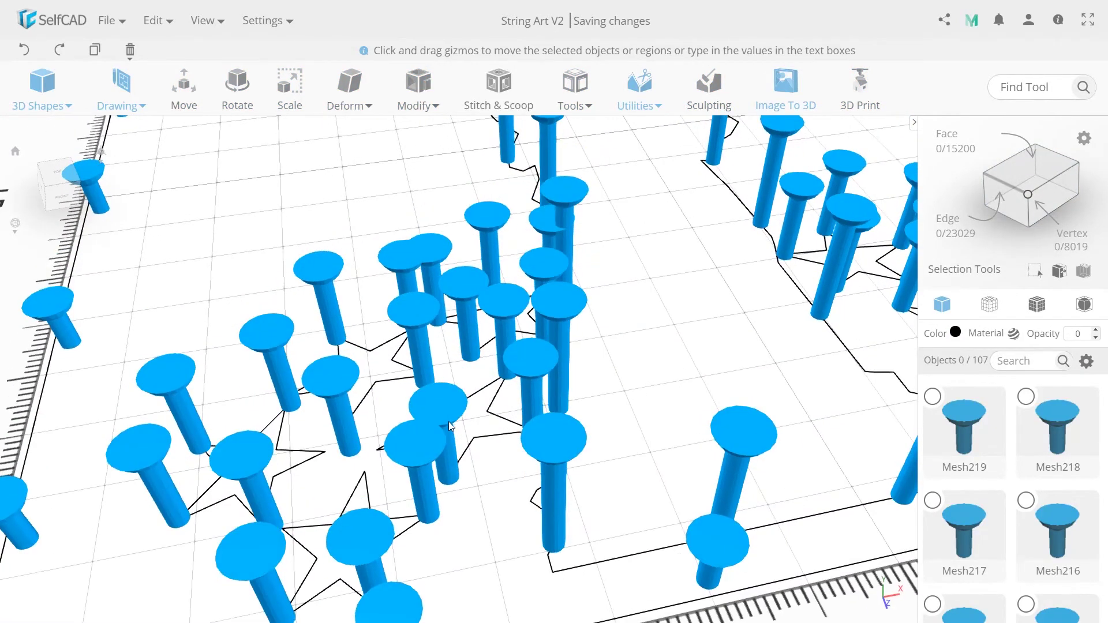
{"action": "left_click", "coordinate": [424, 449]}
{"action": "key", "text": "Delete"}
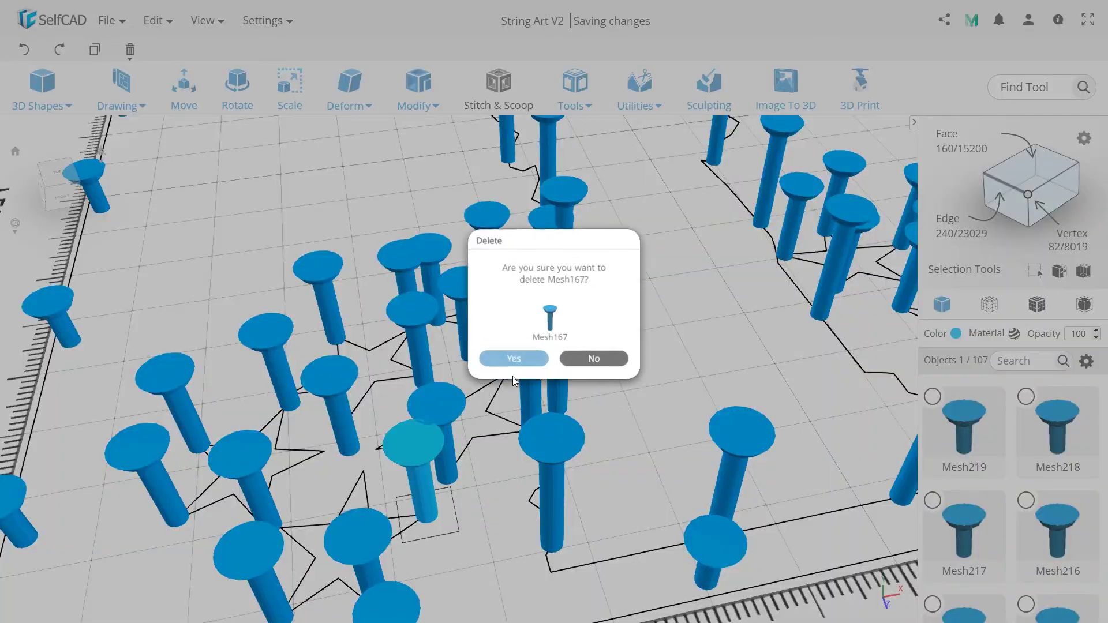
{"action": "left_click", "coordinate": [512, 359]}
{"action": "left_click", "coordinate": [446, 473]}
{"action": "key", "text": "m"}
{"action": "left_click_drag", "start_coordinate": [491, 514], "coordinate": [544, 522]}
{"action": "left_click", "coordinate": [490, 501]}
- Delete three redundant nails where the rear stars of the LEFT-side group meet
{"action": "left_click", "coordinate": [462, 359]}
{"action": "key", "text": "Delete"}
{"action": "left_click", "coordinate": [512, 358]}
{"action": "left_click", "coordinate": [483, 348]}
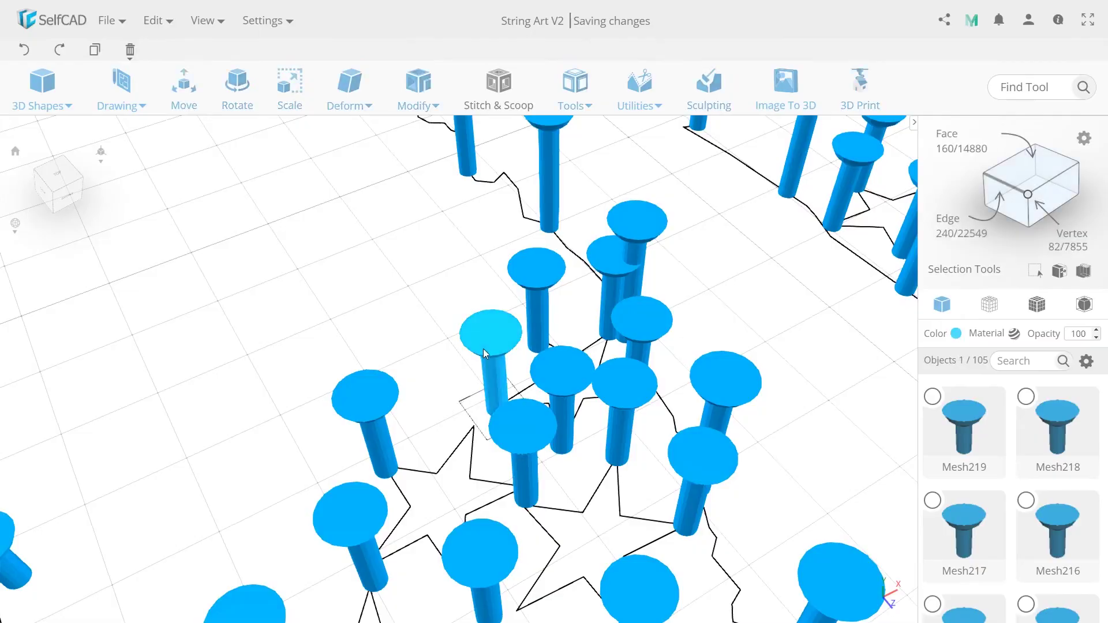
{"action": "left_click_drag", "start_coordinate": [554, 482], "coordinate": [484, 449]}
{"action": "left_click", "coordinate": [484, 449]}
{"action": "key", "text": "Delete"}
{"action": "left_click", "coordinate": [512, 361]}
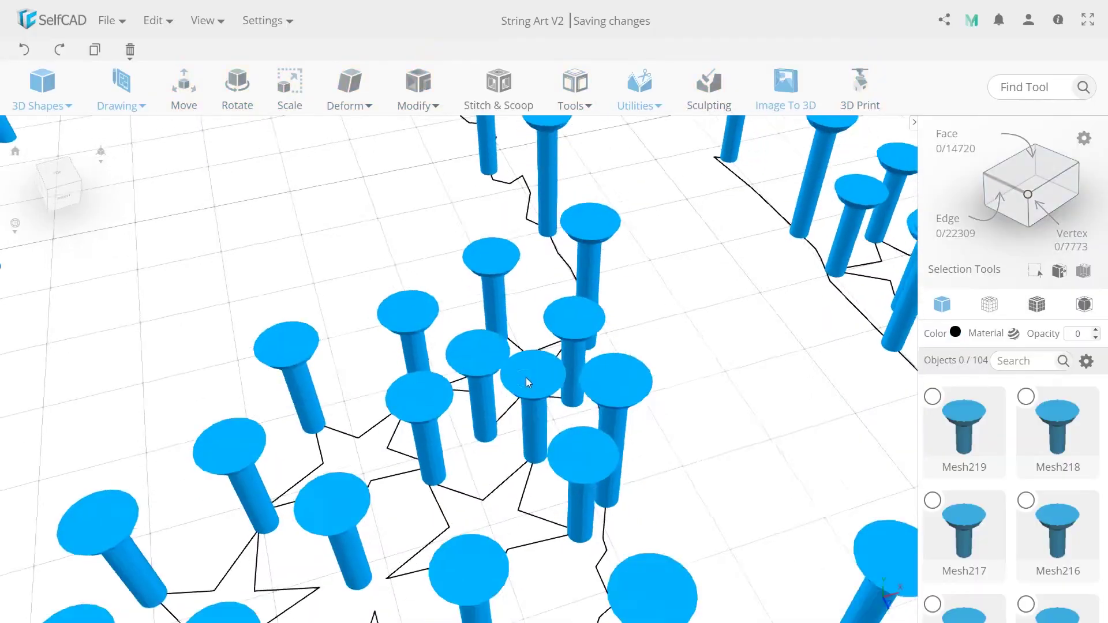
{"action": "left_click_drag", "start_coordinate": [525, 377], "coordinate": [525, 402]}
{"action": "left_click", "coordinate": [507, 369]}
{"action": "key", "text": "Delete"}
{"action": "left_click", "coordinate": [516, 364]}
- Move the remaining nails of the rearmost LEFT-side star onto its tips
{"action": "left_click", "coordinate": [577, 396]}
{"action": "left_click", "coordinate": [500, 321]}
{"action": "left_click", "coordinate": [421, 391]}
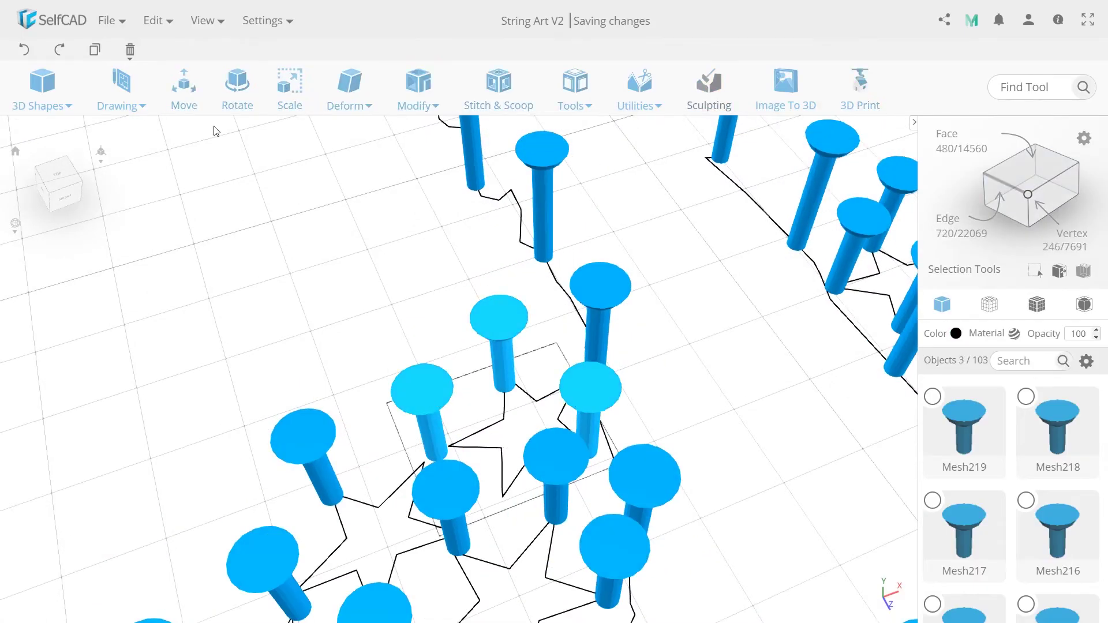
{"action": "left_click", "coordinate": [236, 90]}
{"action": "left_click_drag", "start_coordinate": [346, 340], "coordinate": [300, 400]}
{"action": "left_click_drag", "start_coordinate": [369, 415], "coordinate": [374, 409]}
{"action": "left_click", "coordinate": [438, 410]}
{"action": "left_click_drag", "start_coordinate": [449, 462], "coordinate": [445, 448]}
{"action": "left_click", "coordinate": [474, 420]}
{"action": "left_click", "coordinate": [492, 361]}
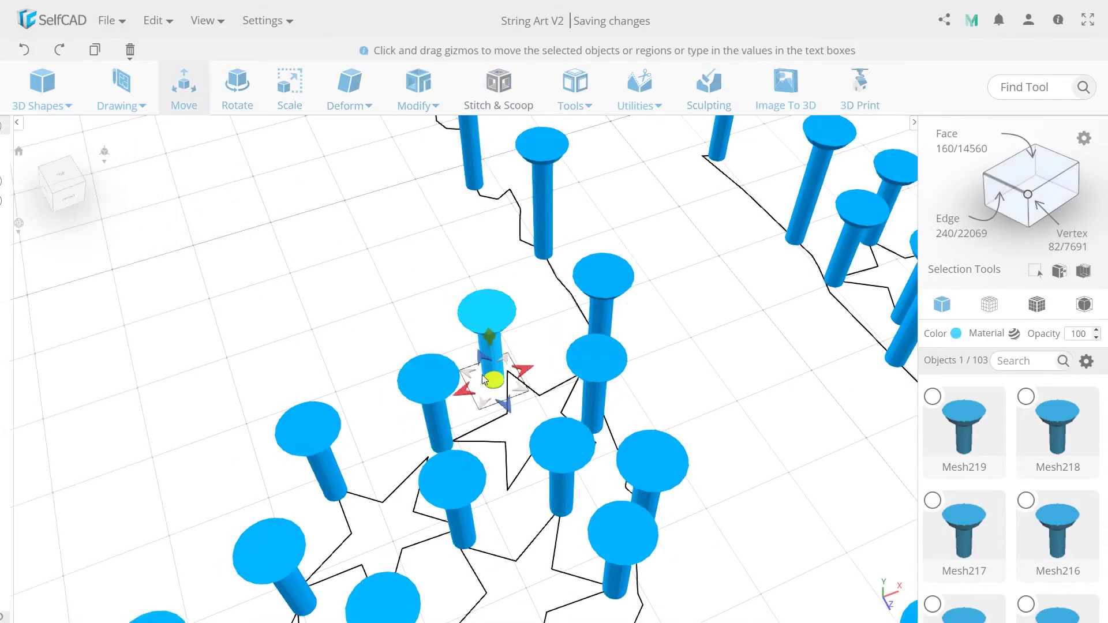
{"action": "left_click_drag", "start_coordinate": [495, 382], "coordinate": [505, 377]}
- Delete an overlapping nail in the RIGHT-side star group and move the neighbouring nail onto its star tip
{"action": "left_click_drag", "start_coordinate": [521, 508], "coordinate": [489, 480]}
{"action": "scroll", "coordinate": [488, 481], "scroll_direction": "down", "scroll_amount": 4}
{"action": "left_click_drag", "start_coordinate": [682, 485], "coordinate": [600, 447]}
{"action": "scroll", "coordinate": [580, 469], "scroll_direction": "up", "scroll_amount": 4}
{"action": "left_click", "coordinate": [580, 474]}
{"action": "key", "text": "Delete"}
{"action": "left_click", "coordinate": [622, 476]}
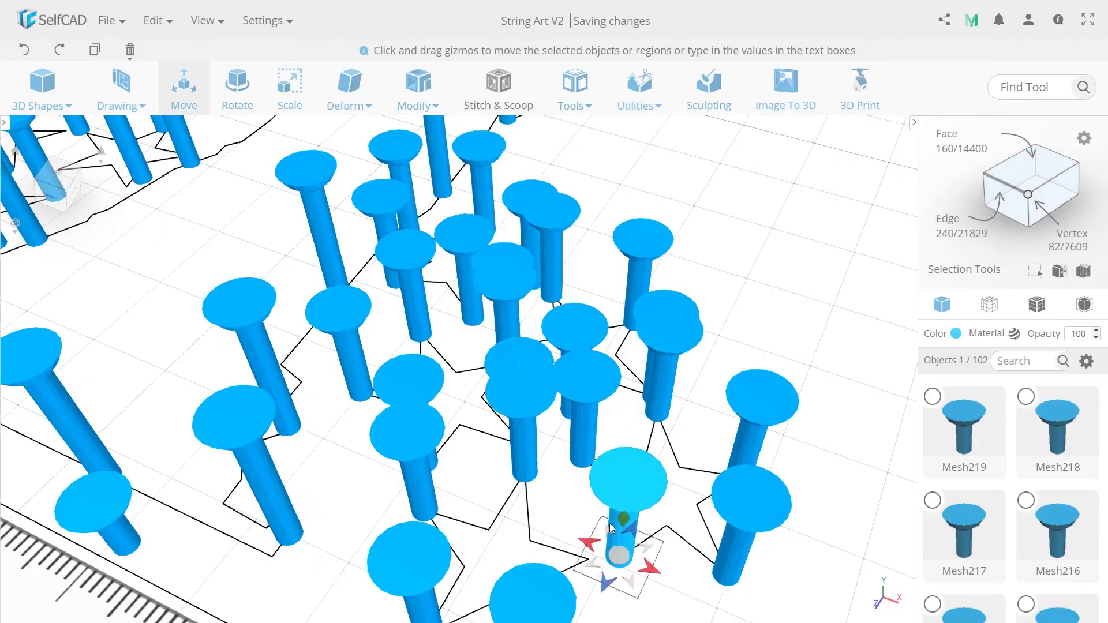
{"action": "left_click_drag", "start_coordinate": [610, 523], "coordinate": [584, 515]}
{"action": "left_click_drag", "start_coordinate": [486, 479], "coordinate": [481, 508]}
{"action": "left_click", "coordinate": [502, 490]}
- Delete the overlapping nails where two RIGHT-side stars meet and move the remaining nail onto the shared tip
{"action": "left_click", "coordinate": [560, 422]}
{"action": "key", "text": "Delete"}
{"action": "left_click", "coordinate": [564, 480]}
{"action": "key", "text": "m"}
{"action": "left_click_drag", "start_coordinate": [570, 526], "coordinate": [534, 511]}
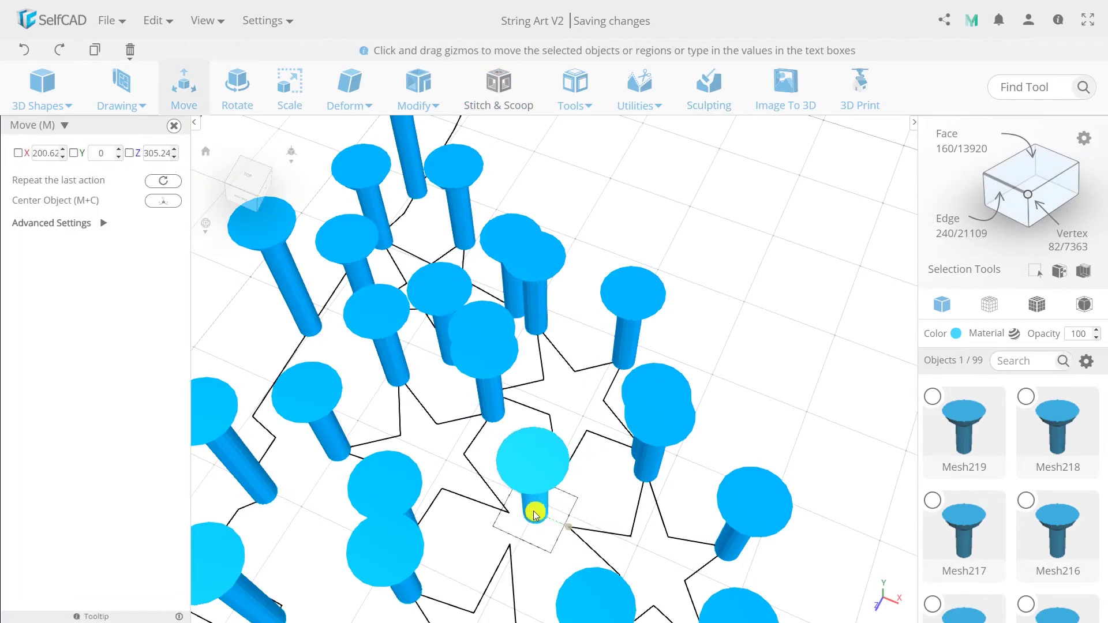
- Delete further overlapping nails where neighbouring stars of the RIGHT-side group meet
{"action": "left_click", "coordinate": [653, 372]}
{"action": "key", "text": "Delete"}
{"action": "left_click_drag", "start_coordinate": [540, 277], "coordinate": [557, 277]}
{"action": "left_click", "coordinate": [557, 278]}
{"action": "left_click", "coordinate": [561, 326]}
{"action": "left_click", "coordinate": [469, 398]}
{"action": "left_click_drag", "start_coordinate": [548, 459], "coordinate": [526, 429]}
{"action": "key", "text": "Delete"}
- Move four of the remaining nails in the RIGHT-side star group onto their star tips
{"action": "left_click", "coordinate": [453, 427]}
{"action": "key", "text": "m"}
{"action": "left_click_drag", "start_coordinate": [465, 461], "coordinate": [466, 484]}
{"action": "left_click", "coordinate": [511, 421]}
{"action": "left_click_drag", "start_coordinate": [511, 416], "coordinate": [488, 478]}
{"action": "left_click", "coordinate": [552, 365]}
{"action": "key", "text": "m"}
{"action": "left_click_drag", "start_coordinate": [552, 367], "coordinate": [563, 375]}
{"action": "left_click", "coordinate": [631, 414]}
{"action": "left_click_drag", "start_coordinate": [632, 413], "coordinate": [570, 379]}
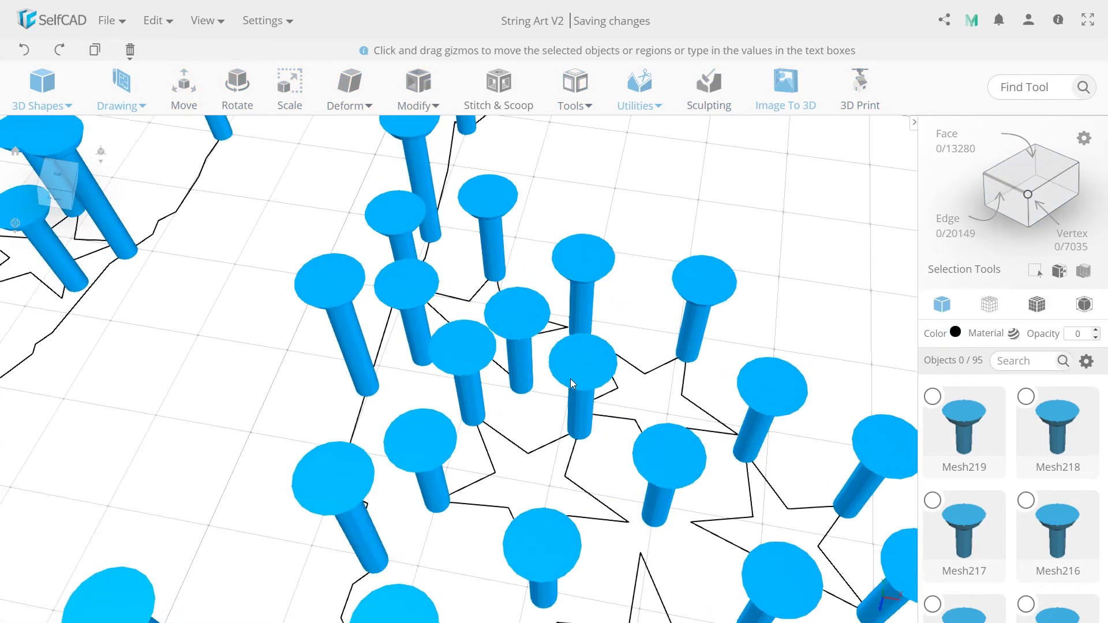
- Rotate four nails of the rearmost RIGHT-side star together and move them to fit the star's tips
{"action": "left_click", "coordinate": [541, 358]}
{"action": "left_click", "coordinate": [425, 335]}
{"action": "left_click", "coordinate": [401, 258]}
{"action": "left_click", "coordinate": [493, 231]}
{"action": "key", "text": "r"}
{"action": "left_click_drag", "start_coordinate": [472, 288], "coordinate": [468, 287]}
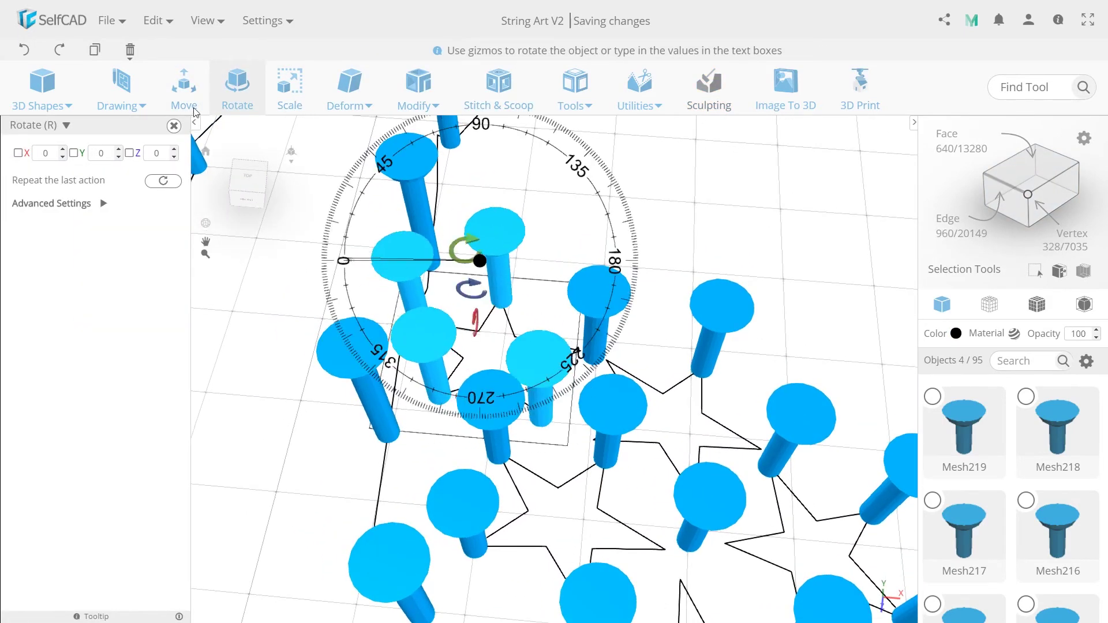
{"action": "key", "text": "m"}
{"action": "left_click_drag", "start_coordinate": [484, 354], "coordinate": [491, 347]}
- Delete a redundant nail in the rear part of the RIGHT-side star group and move two neighbouring nails onto star tips
{"action": "left_click", "coordinate": [604, 355]}
{"action": "left_click_drag", "start_coordinate": [605, 355], "coordinate": [476, 375]}
{"action": "key", "text": "Delete"}
{"action": "left_click", "coordinate": [505, 326]}
{"action": "key", "text": "m"}
{"action": "left_click", "coordinate": [594, 333]}
{"action": "scroll", "coordinate": [594, 343], "scroll_direction": "down", "scroll_amount": 3}
{"action": "left_click_drag", "start_coordinate": [595, 367], "coordinate": [550, 397]}
- Move the nail beside the statue's crown onto the tip of the nearest crown spike
{"action": "scroll", "coordinate": [561, 398], "scroll_direction": "down", "scroll_amount": 3}
{"action": "scroll", "coordinate": [569, 400], "scroll_direction": "down", "scroll_amount": 3}
{"action": "right_click_drag", "start_coordinate": [549, 397], "coordinate": [565, 403]}
{"action": "left_click_drag", "start_coordinate": [523, 407], "coordinate": [528, 429]}
{"action": "right_click_drag", "start_coordinate": [398, 346], "coordinate": [503, 406]}
{"action": "scroll", "coordinate": [503, 407], "scroll_direction": "up", "scroll_amount": 10}
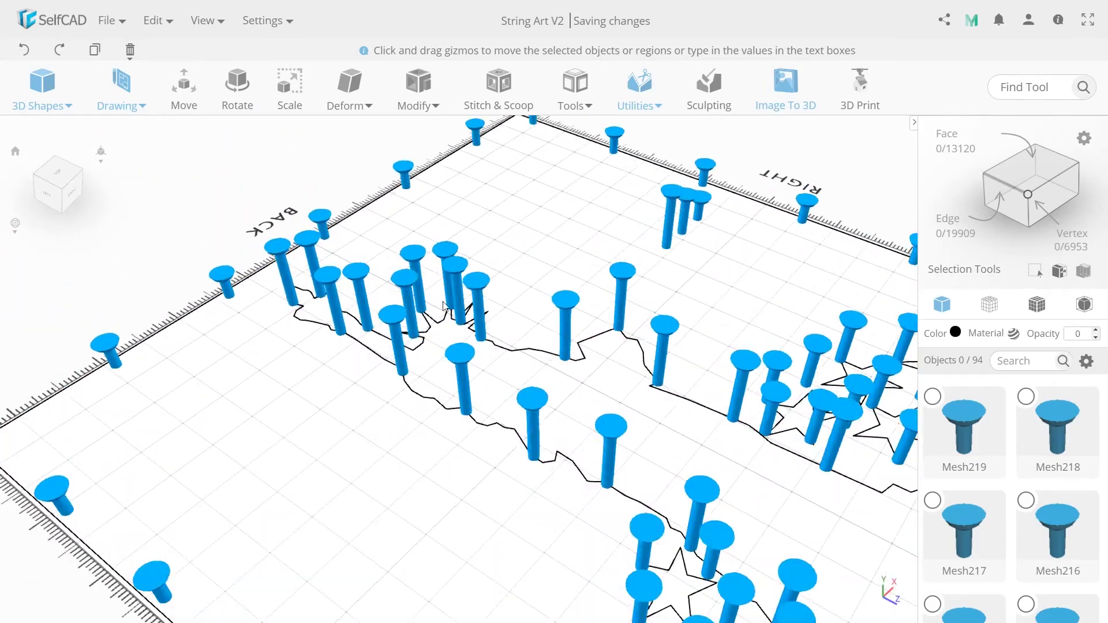
{"action": "left_click", "coordinate": [486, 307]}
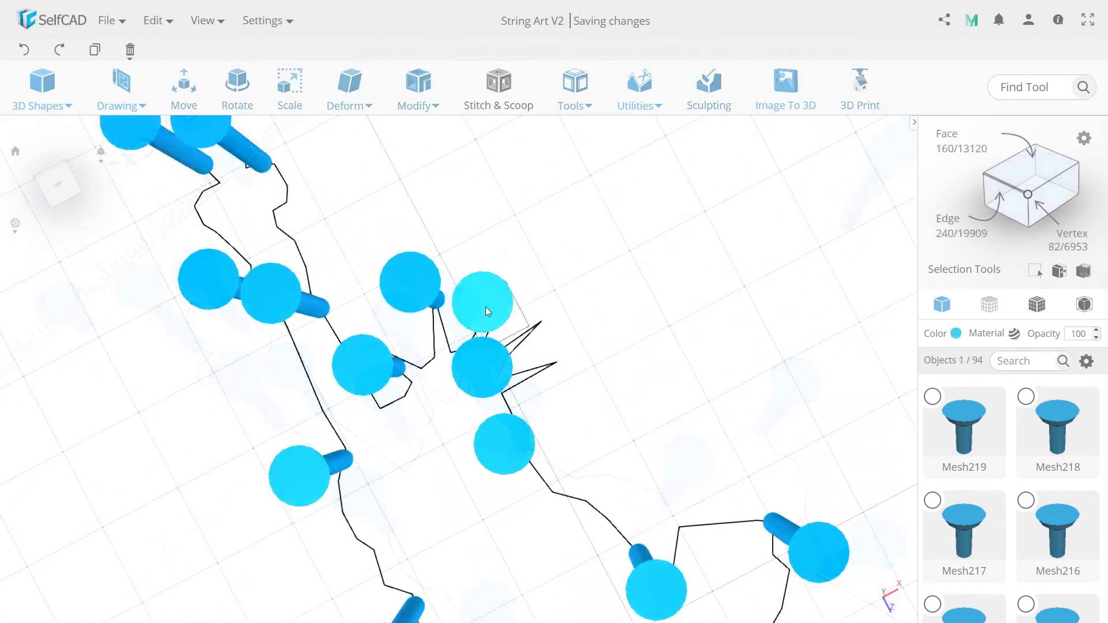
{"action": "key", "text": "m"}
{"action": "left_click_drag", "start_coordinate": [491, 321], "coordinate": [503, 294]}
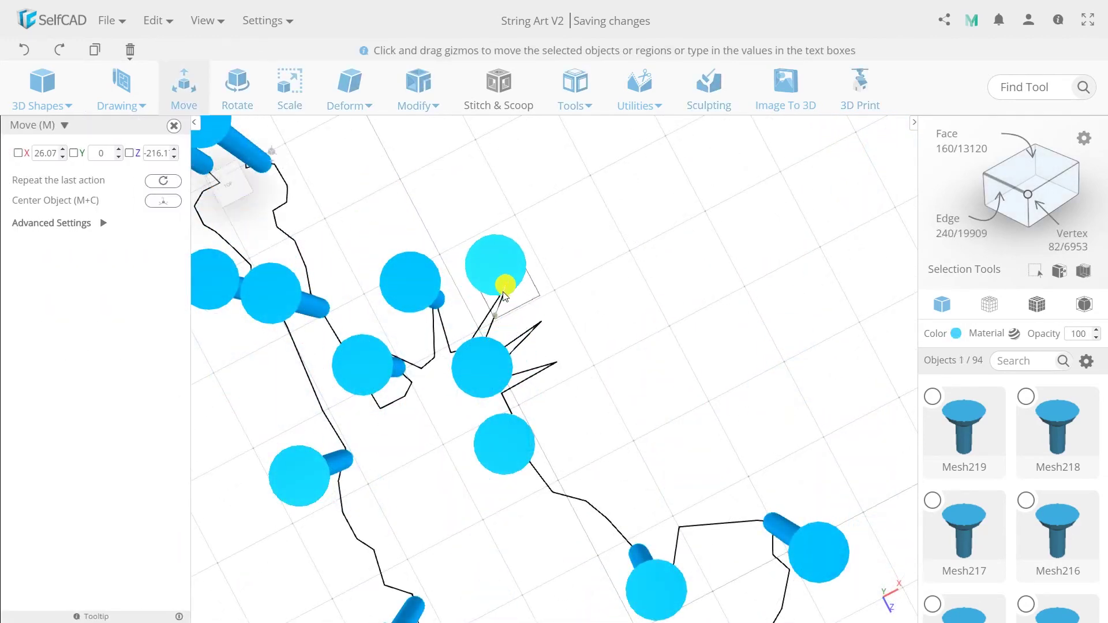
{"action": "key", "text": "Escape"}
- Copy the nail at the base of the crown spikes twice, placing the copies on the tips of the other two spikes
{"action": "left_click", "coordinate": [490, 366]}
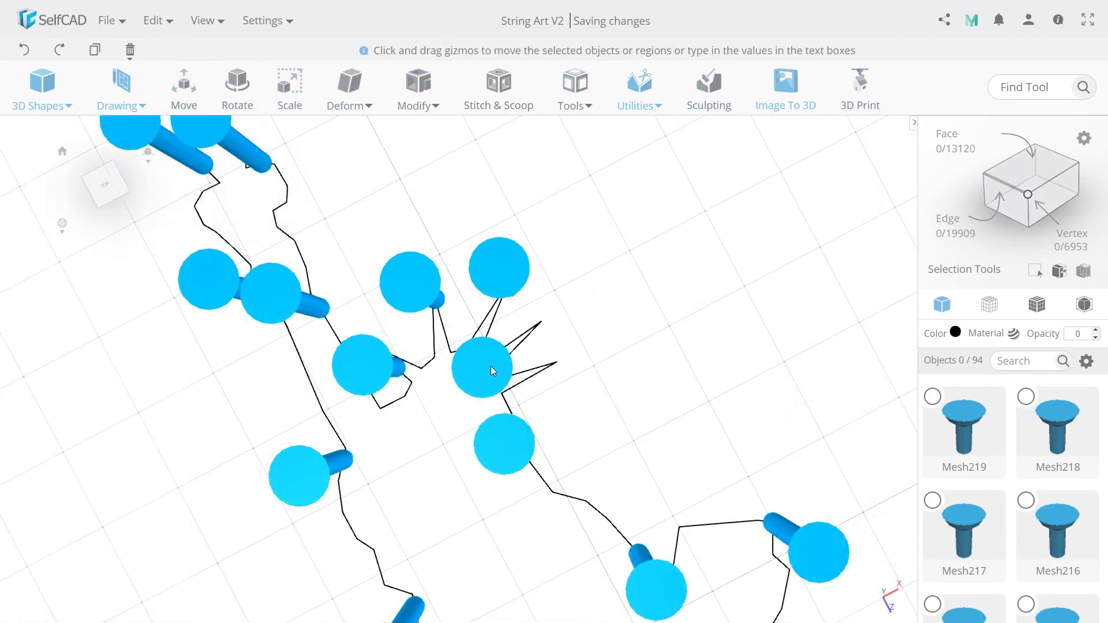
{"action": "left_click", "coordinate": [575, 87]}
{"action": "left_click", "coordinate": [606, 176]}
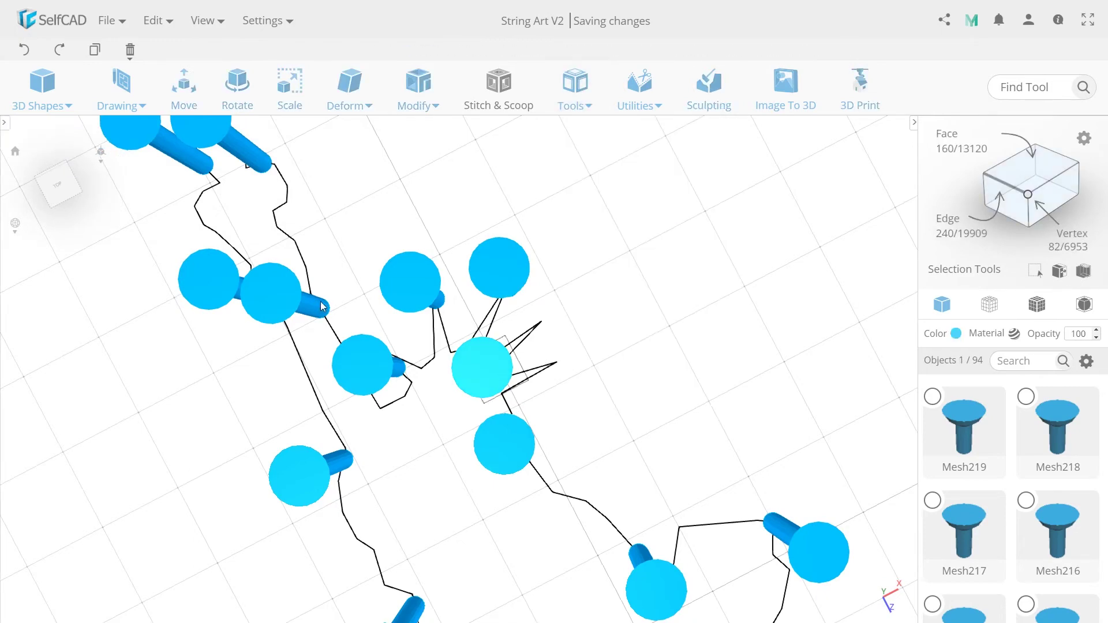
{"action": "left_click", "coordinate": [53, 254]}
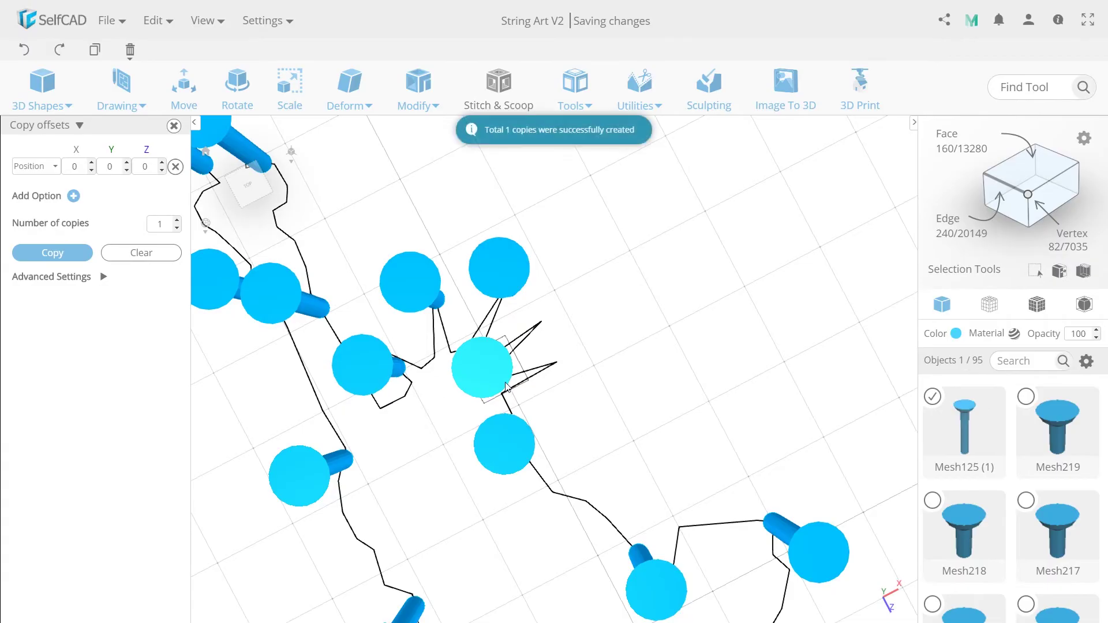
{"action": "key", "text": "m"}
{"action": "left_click_drag", "start_coordinate": [495, 370], "coordinate": [563, 333]}
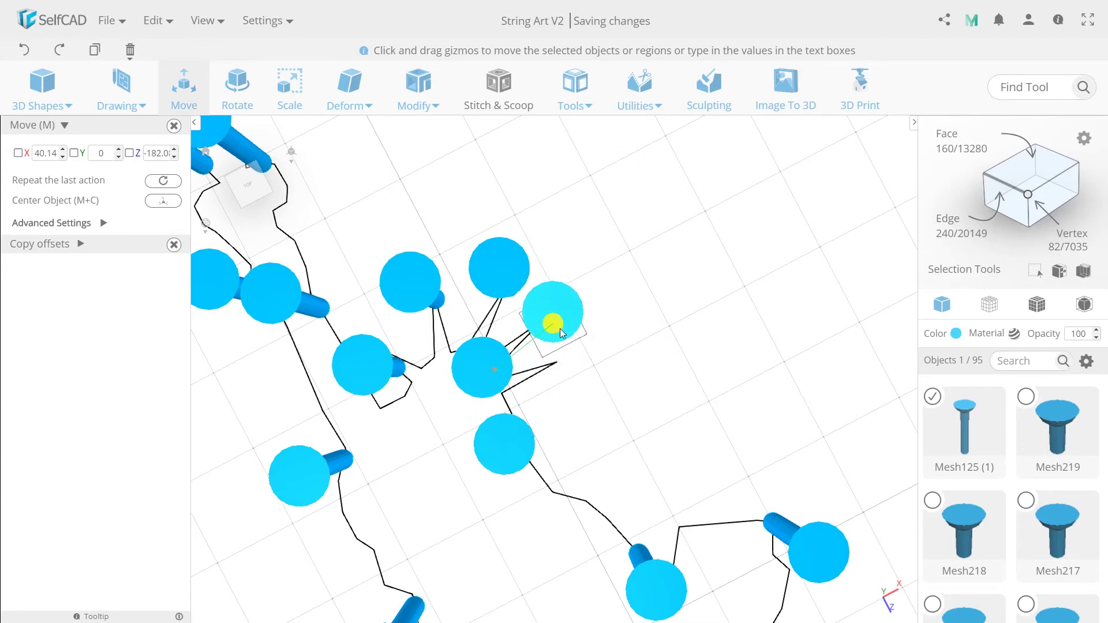
{"action": "left_click", "coordinate": [77, 247]}
{"action": "left_click", "coordinate": [53, 274]}
{"action": "left_click_drag", "start_coordinate": [557, 329], "coordinate": [577, 378]}
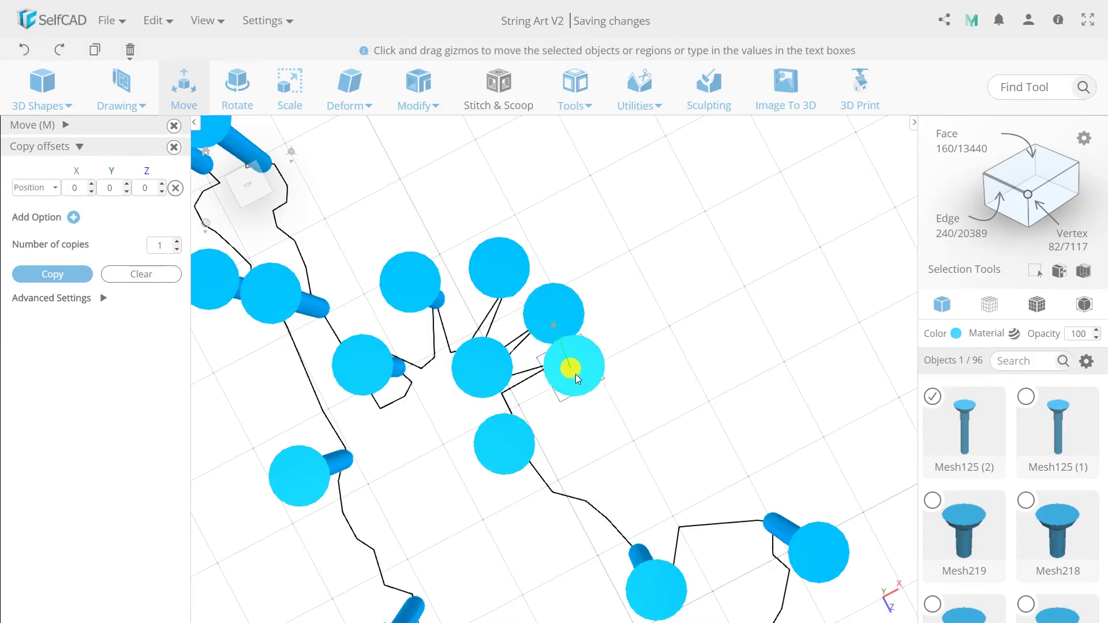
- Move the nail just below the crown spikes further along the statue's outline towards the shoulder
{"action": "left_click_drag", "start_coordinate": [559, 473], "coordinate": [582, 428]}
{"action": "left_click", "coordinate": [532, 426]}
{"action": "left_click", "coordinate": [519, 413]}
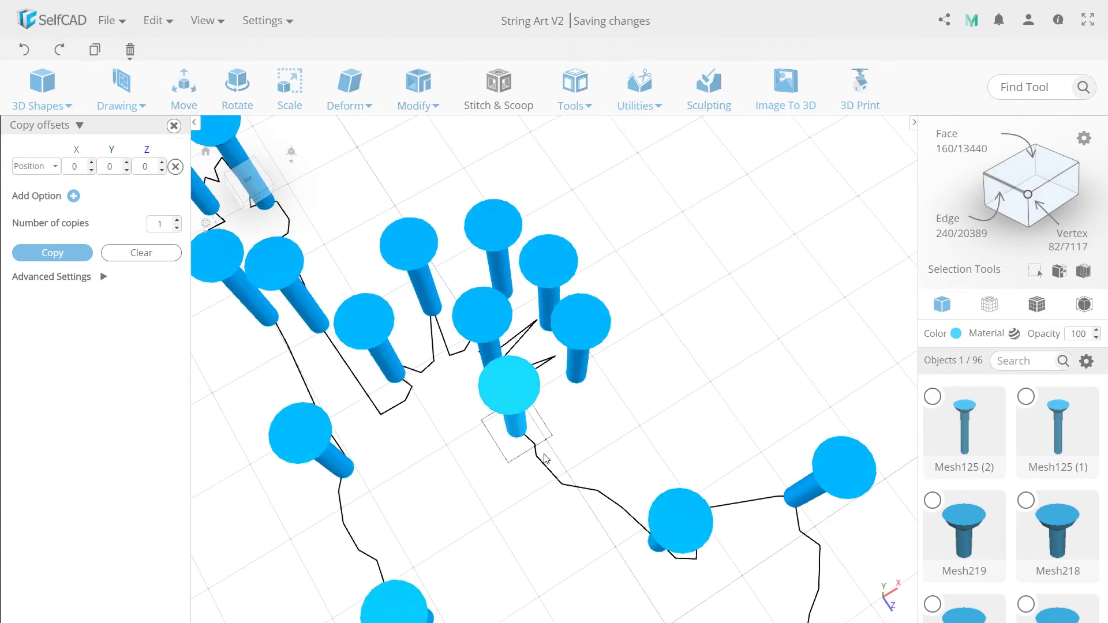
{"action": "key", "text": "m"}
{"action": "left_click_drag", "start_coordinate": [516, 426], "coordinate": [563, 486]}
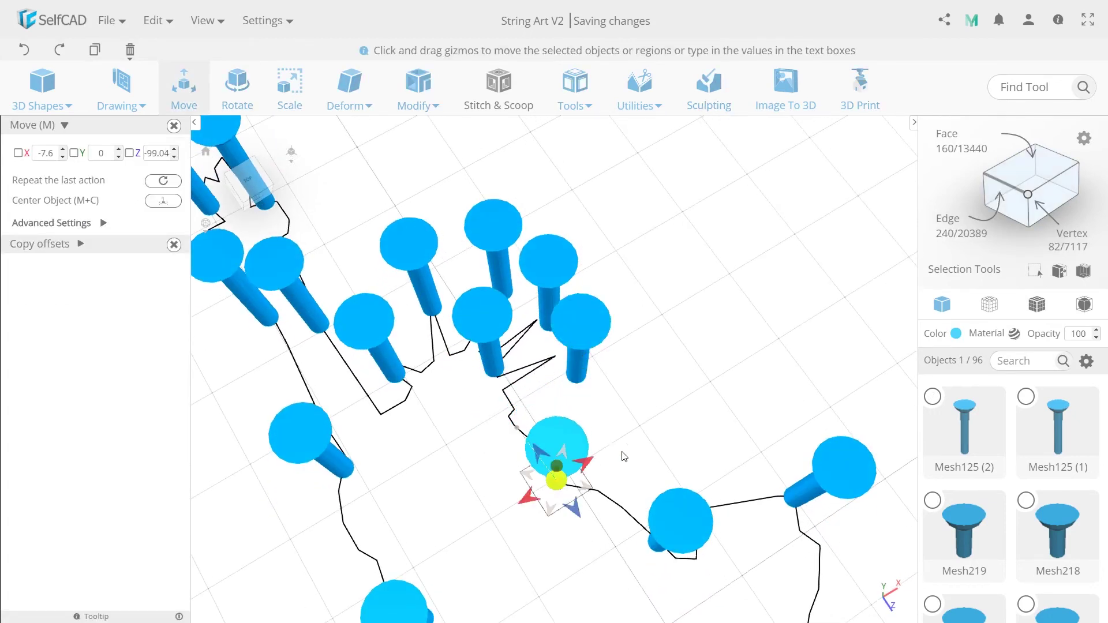
- Reposition the nail at the base of the crown spikes along the head outline
{"action": "left_click", "coordinate": [539, 395]}
{"action": "left_click", "coordinate": [496, 367]}
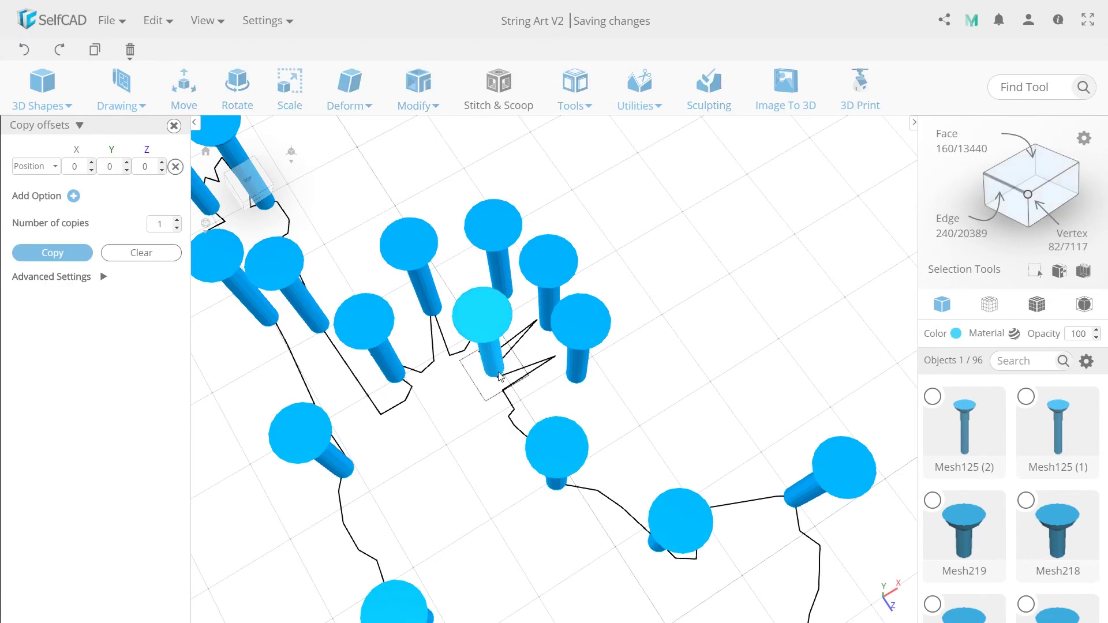
{"action": "key", "text": "m"}
{"action": "left_click_drag", "start_coordinate": [492, 366], "coordinate": [692, 404]}
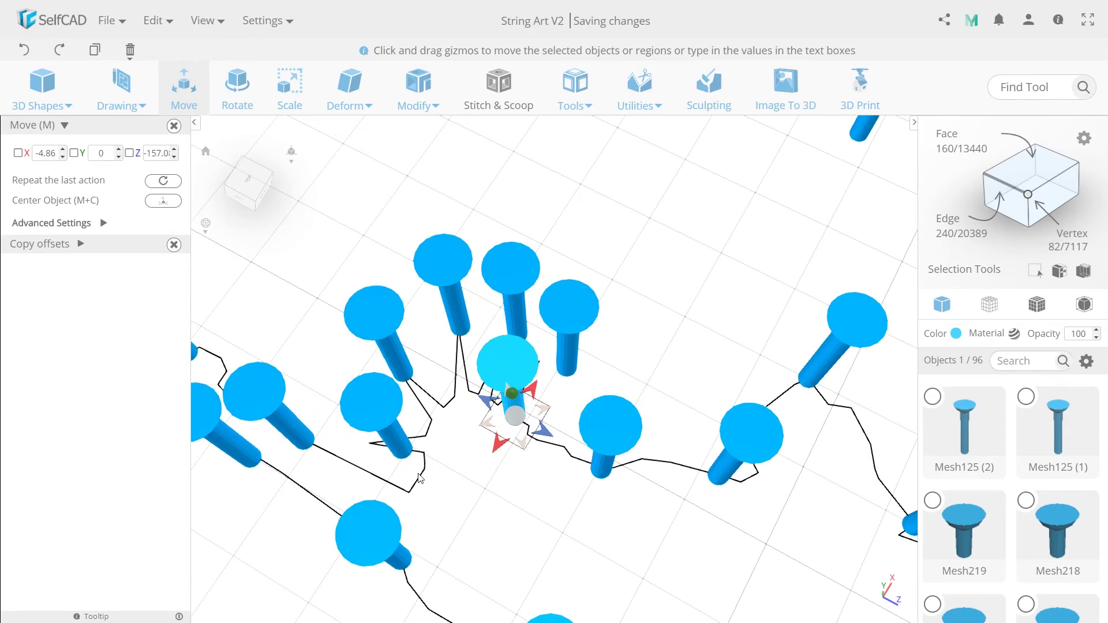
- Move the nail by the face onto the pointed notch of the head outline
{"action": "left_click", "coordinate": [452, 466]}
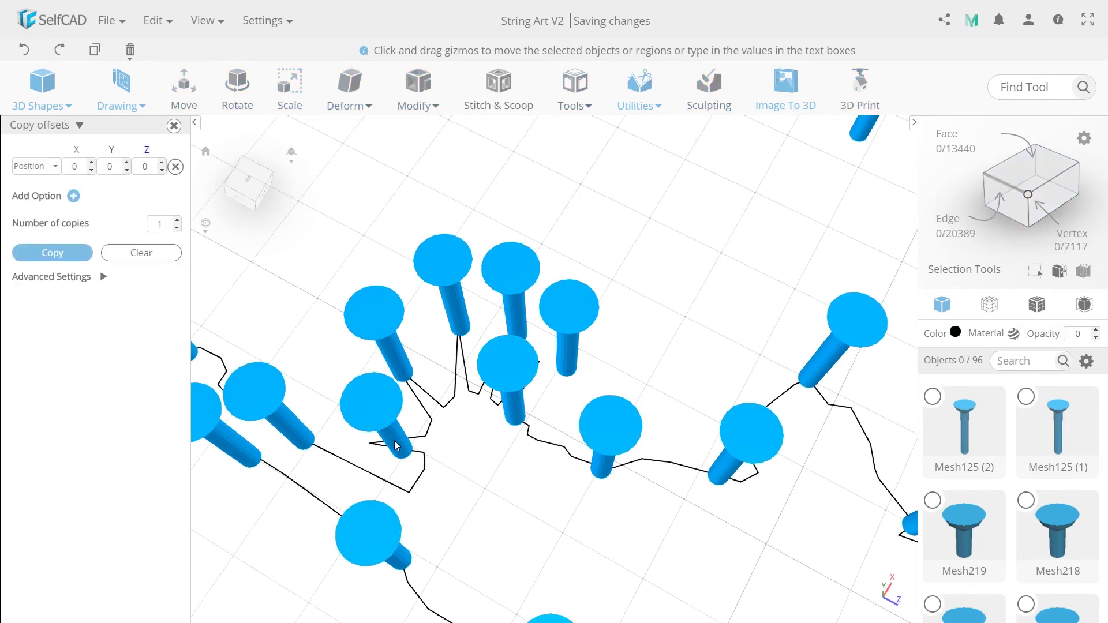
{"action": "left_click", "coordinate": [416, 450]}
{"action": "key", "text": "m"}
{"action": "left_click_drag", "start_coordinate": [414, 451], "coordinate": [381, 452]}
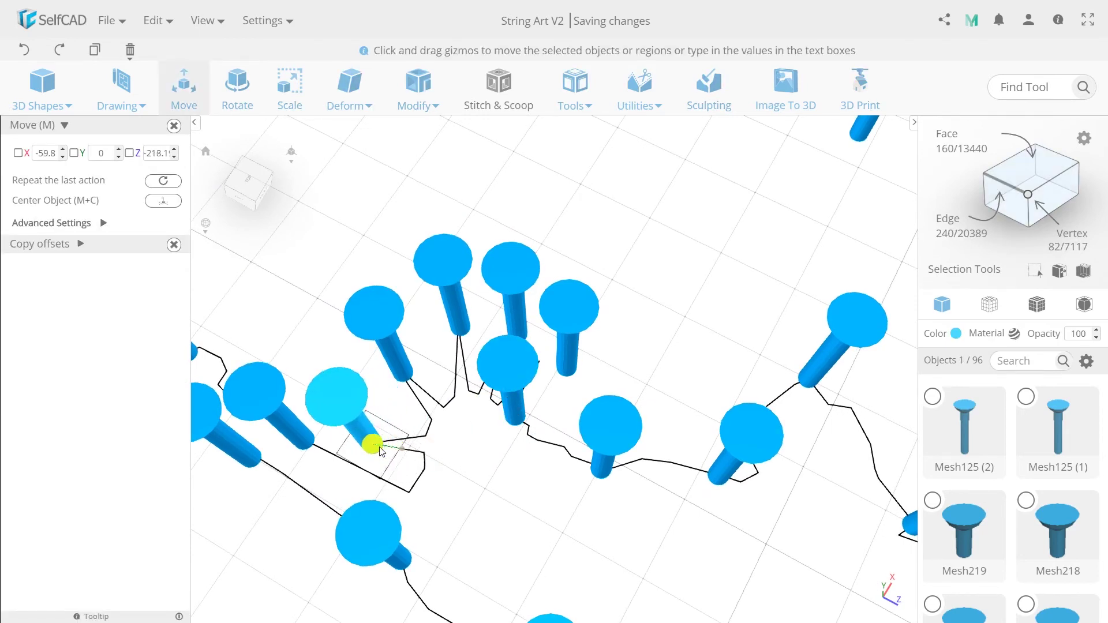
- Move the nail at the base of the crown spikes to the inner corner between the spikes
{"action": "left_click", "coordinate": [494, 462]}
{"action": "left_click", "coordinate": [518, 418]}
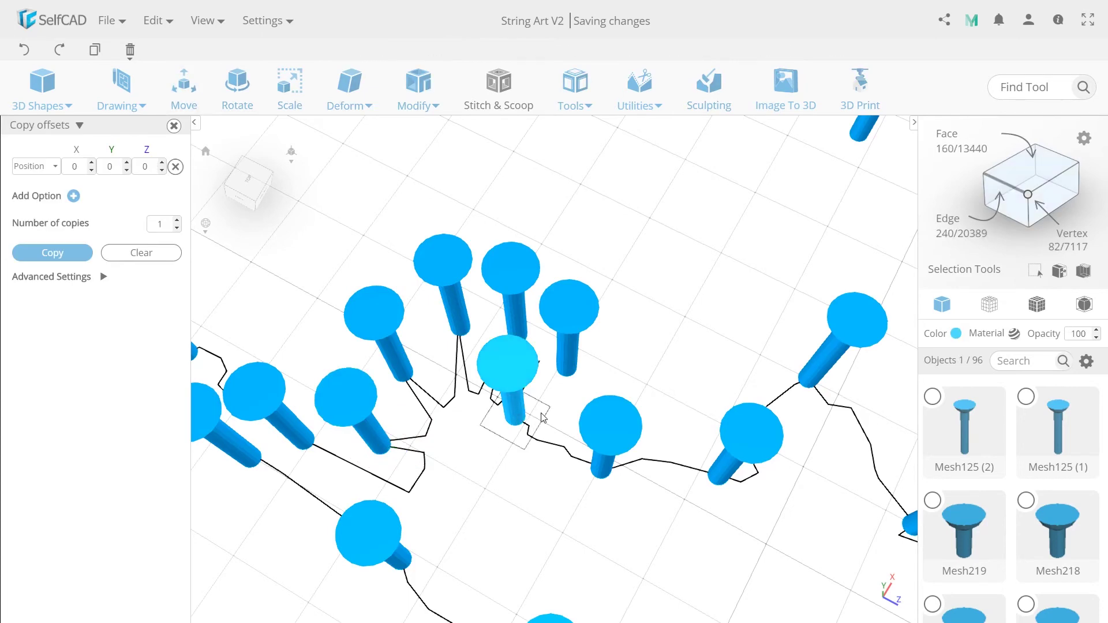
{"action": "key", "text": "m"}
{"action": "left_click_drag", "start_coordinate": [511, 414], "coordinate": [484, 416]}
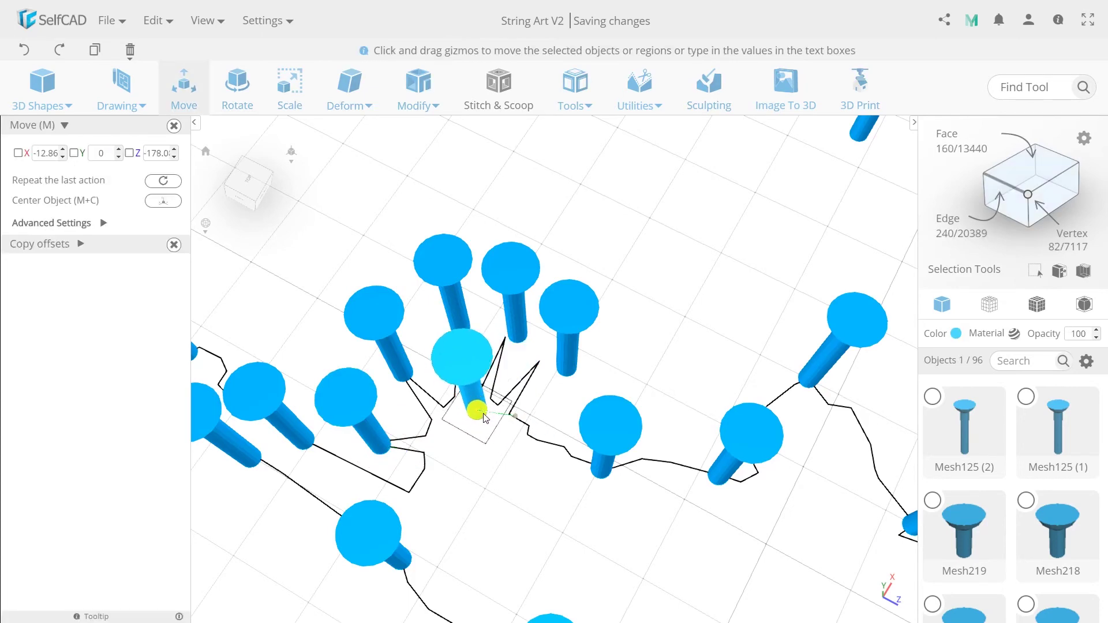
{"action": "left_click", "coordinate": [508, 482]}
{"action": "left_click_drag", "start_coordinate": [507, 481], "coordinate": [408, 474]}
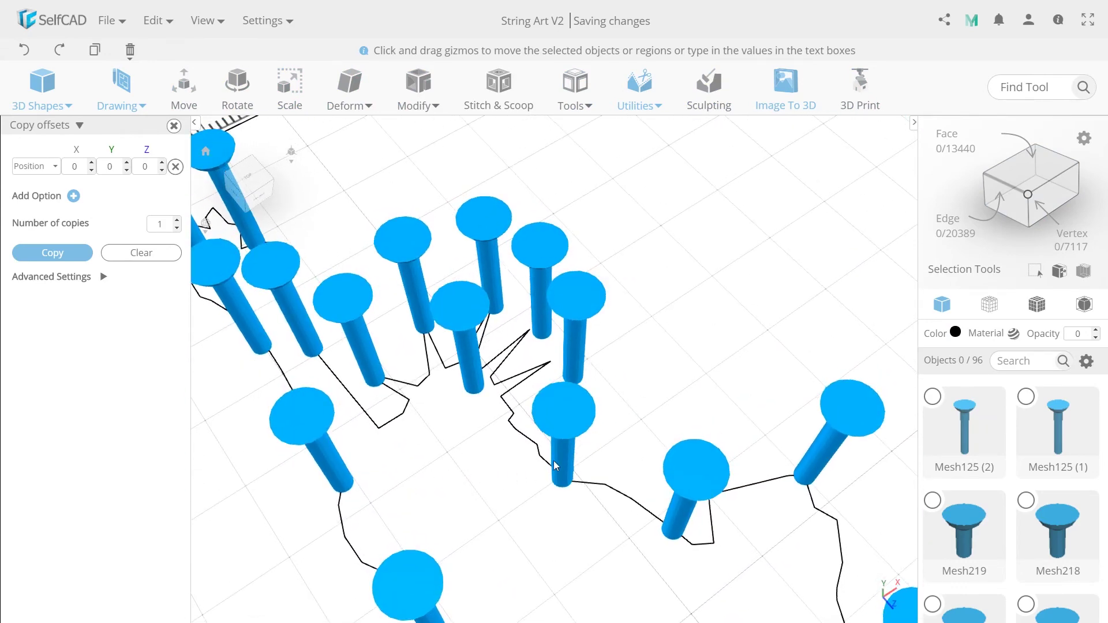
- Delete the three template nails of different heights standing in the empty area near the RIGHT-side border
{"action": "right_click_drag", "start_coordinate": [549, 420], "coordinate": [342, 442]}
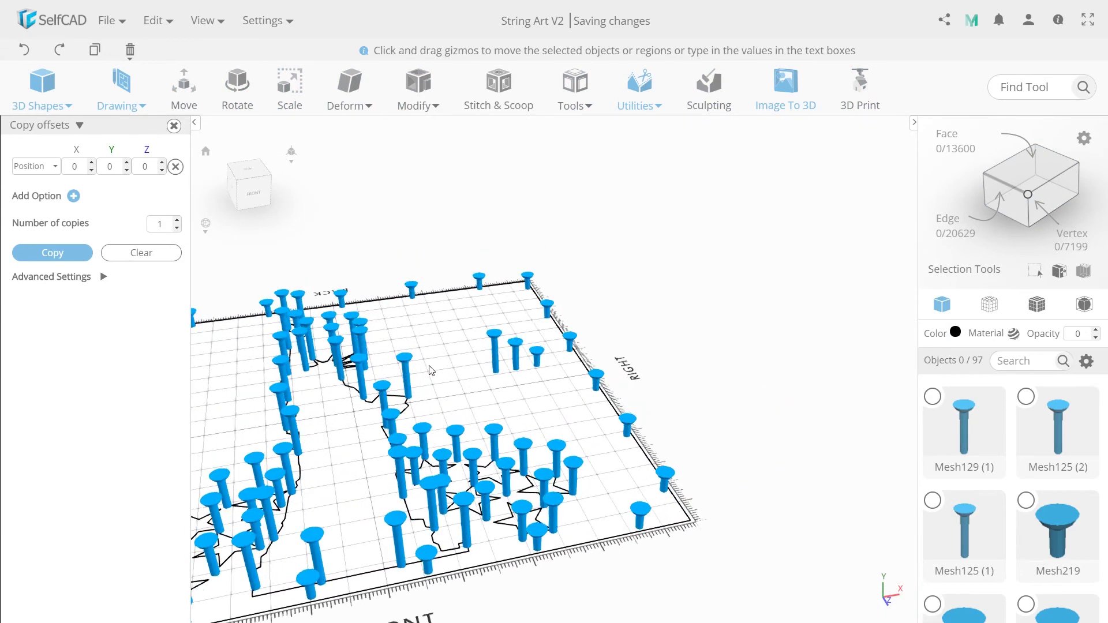
{"action": "scroll", "coordinate": [429, 366], "scroll_direction": "up", "scroll_amount": 3}
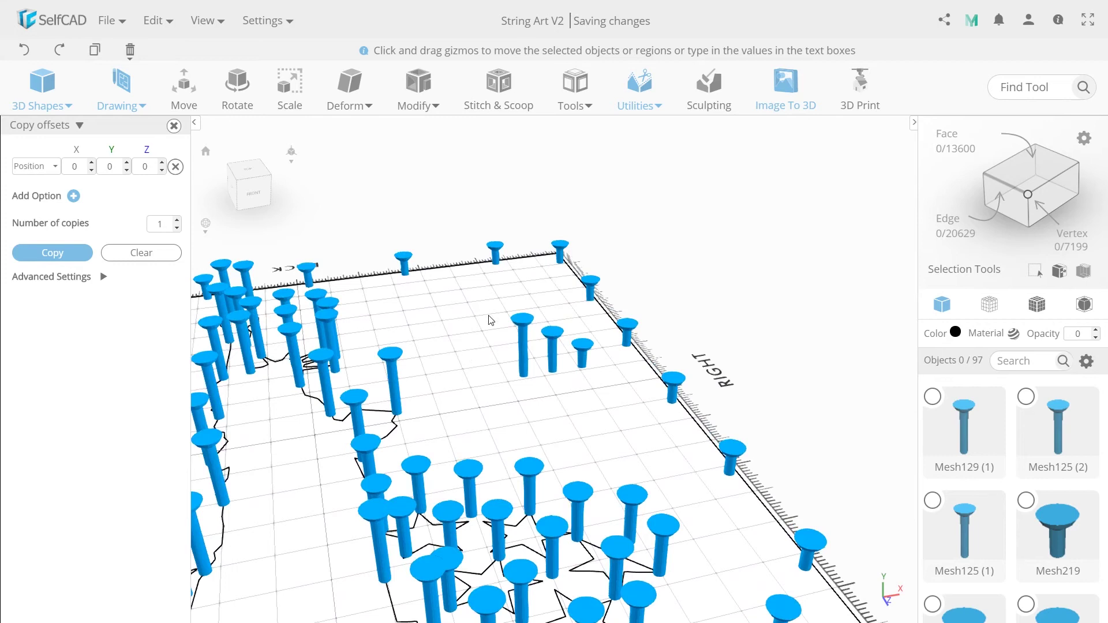
{"action": "left_click_drag", "start_coordinate": [488, 314], "coordinate": [590, 377]}
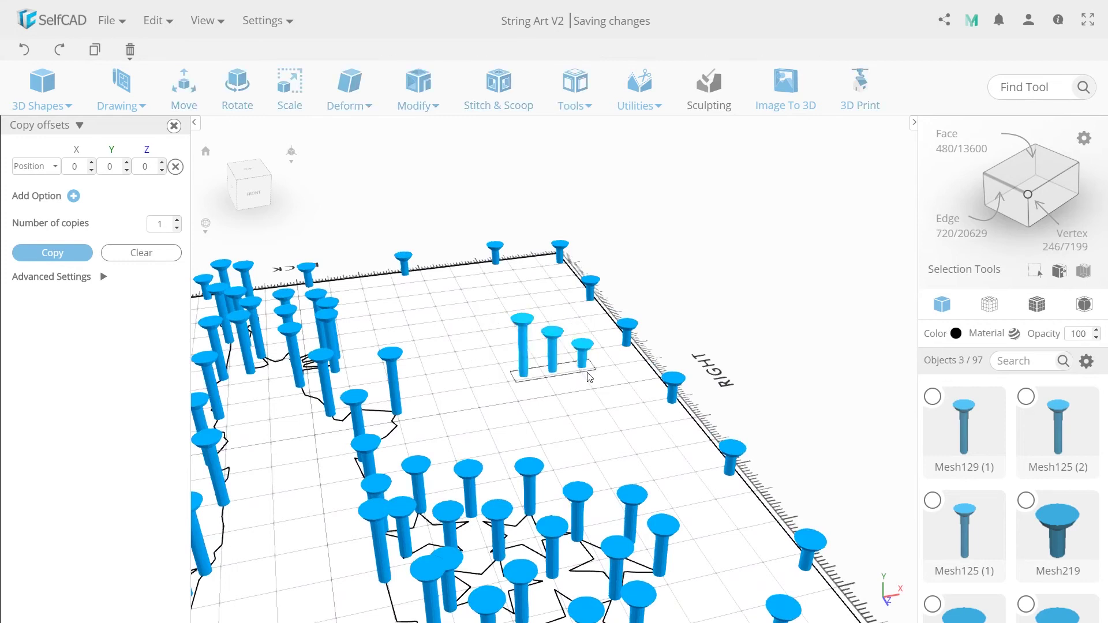
{"action": "key", "text": "Delete"}
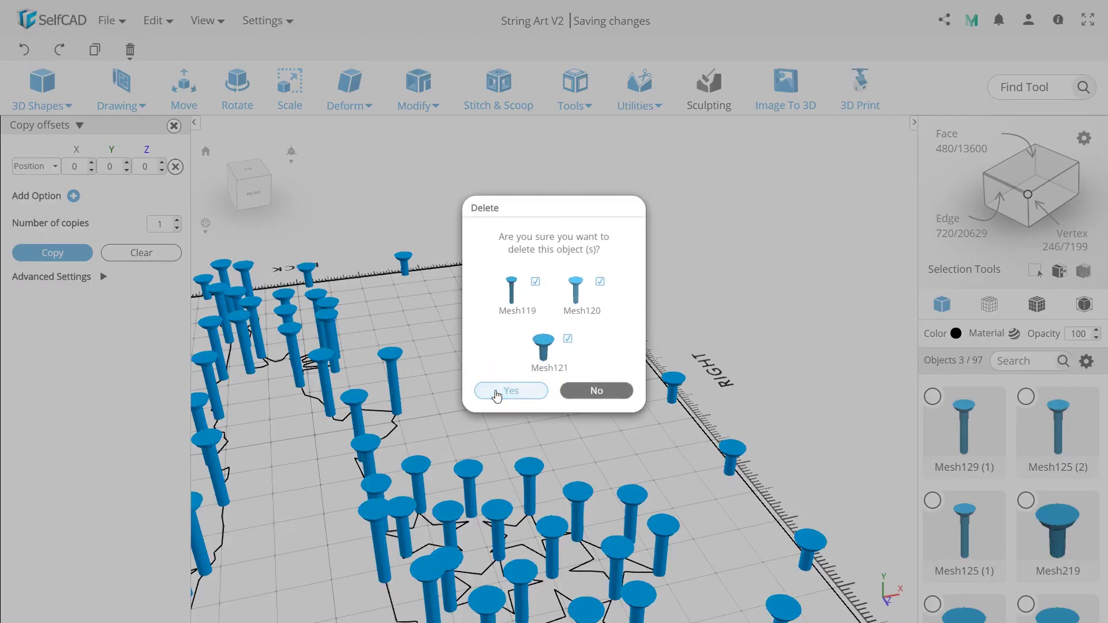
{"action": "left_click", "coordinate": [497, 395]}
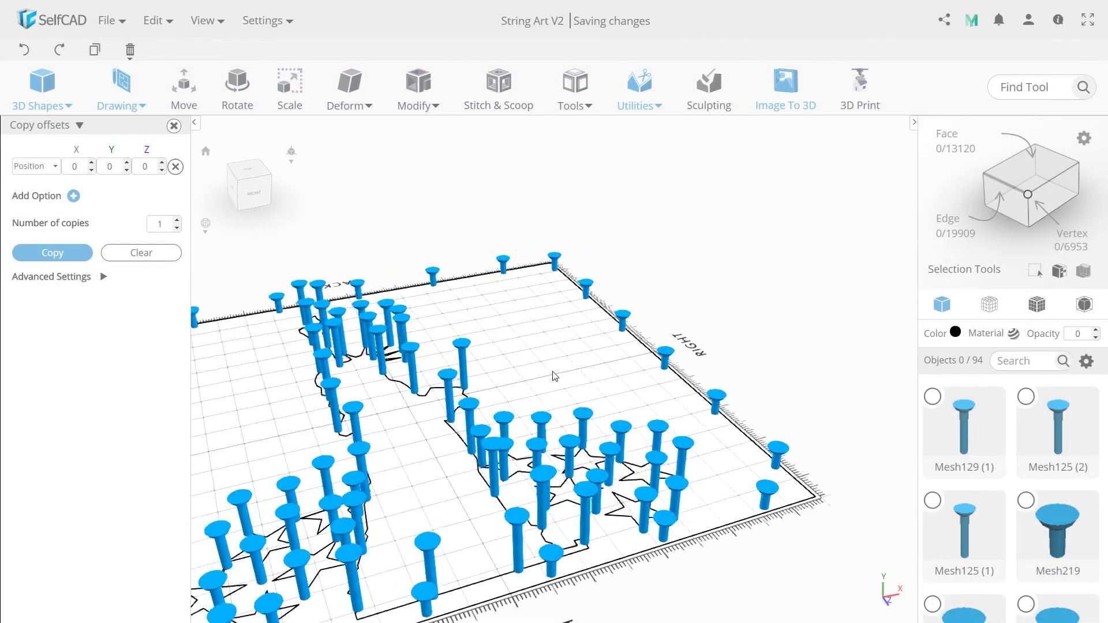
- Create a flat cube at the centre of the grid with its height set to 10
{"action": "left_click", "coordinate": [42, 86]}
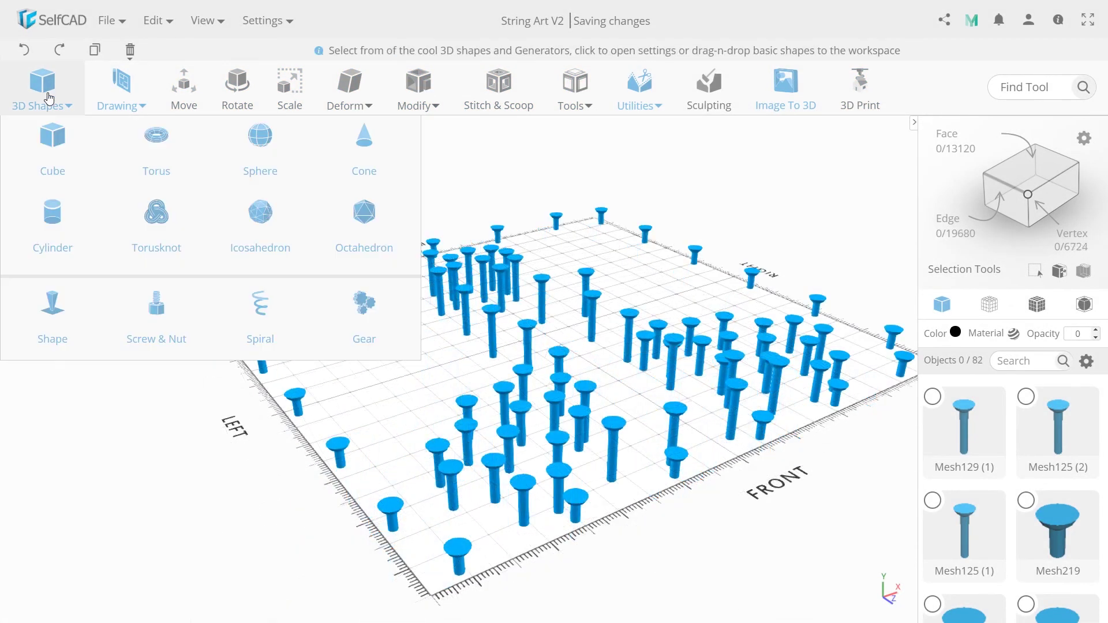
{"action": "left_click", "coordinate": [52, 170]}
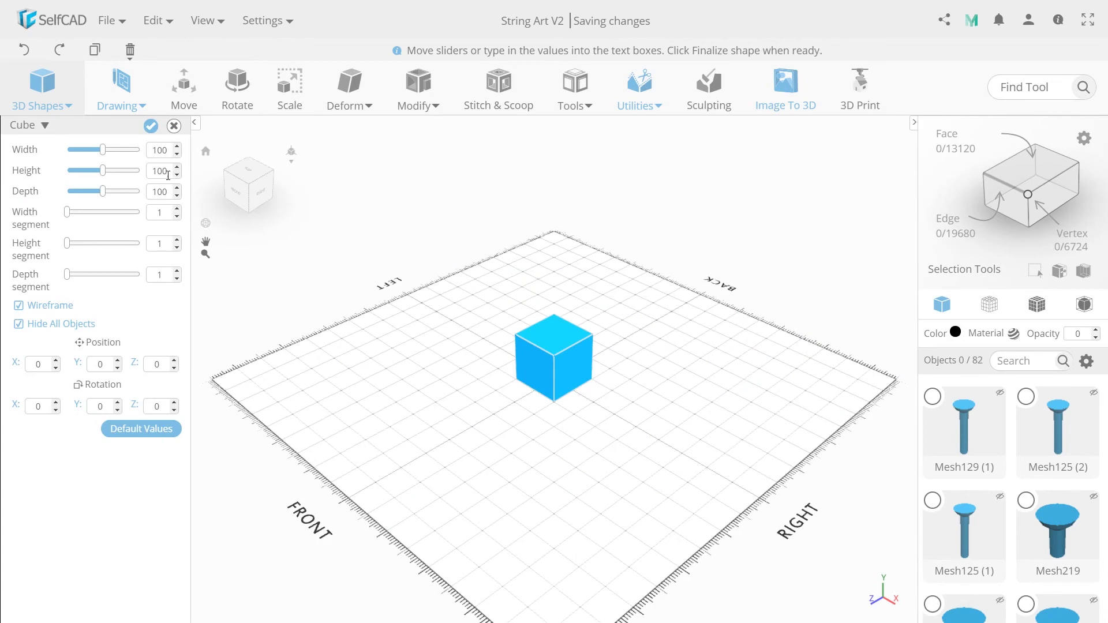
{"action": "type", "text": "0"}
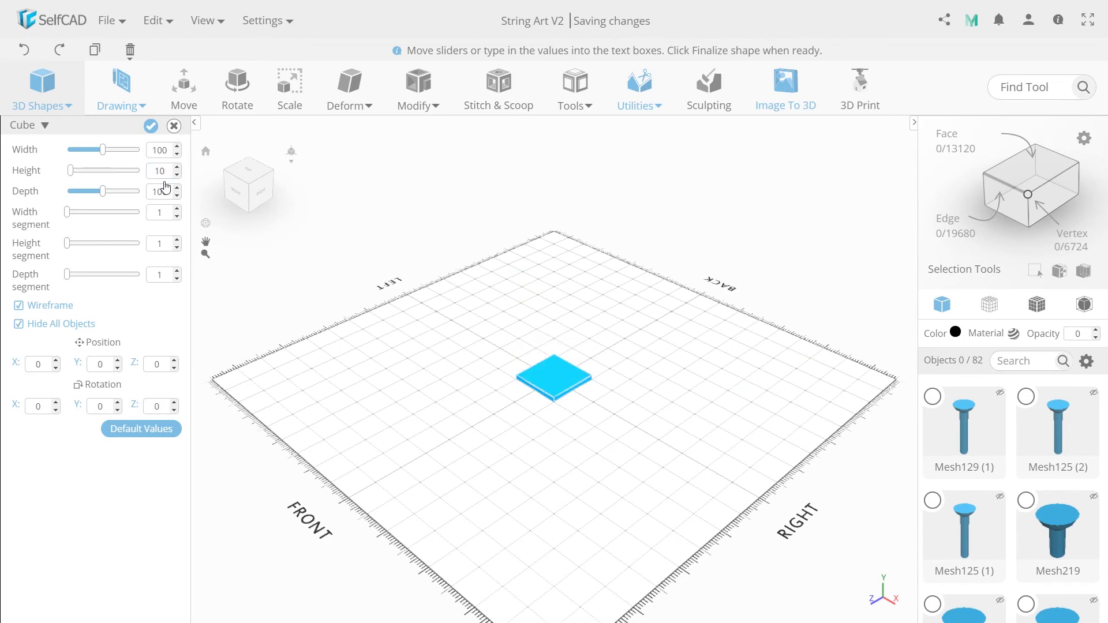
{"action": "left_click", "coordinate": [151, 129]}
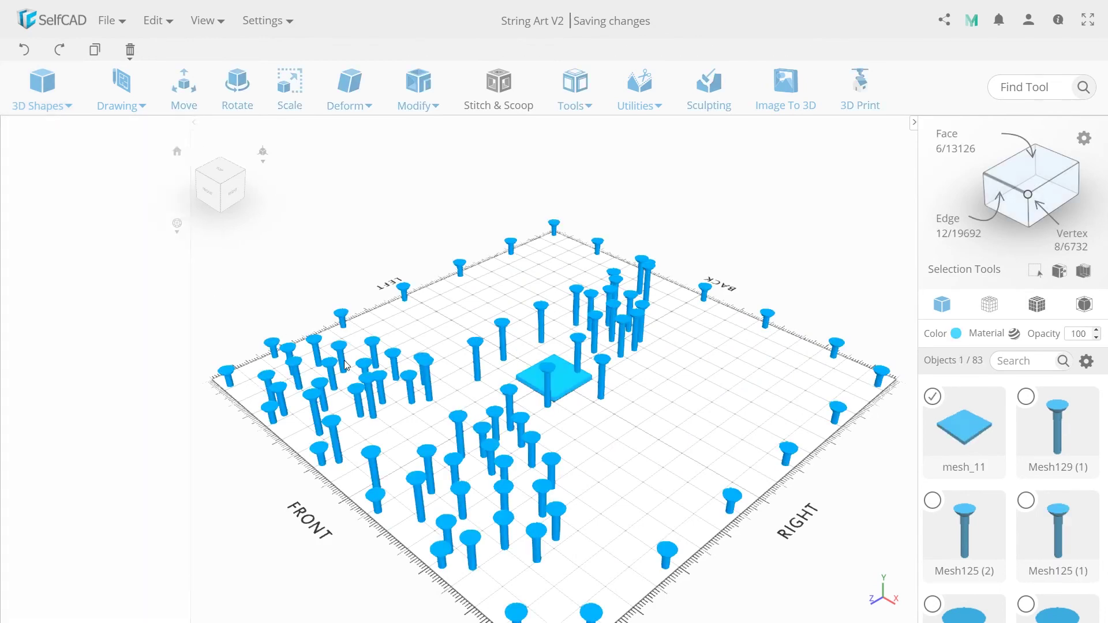
- Scale the flat cube to 900 in X and 900 in Z as a base board beneath the nails
{"action": "left_click", "coordinate": [289, 86]}
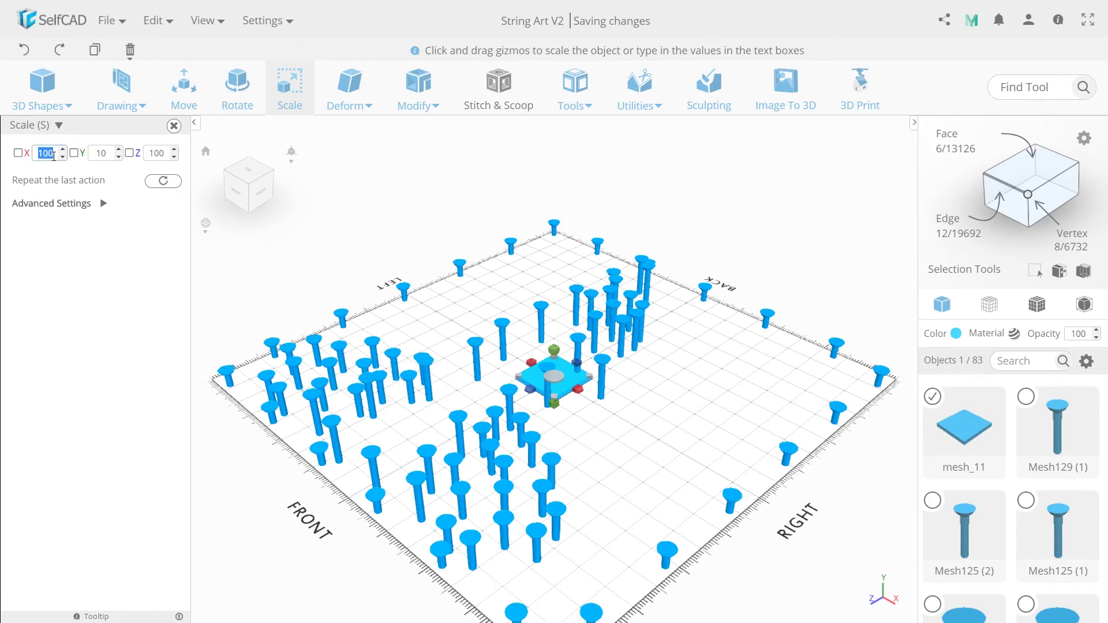
{"action": "left_click", "coordinate": [128, 178]}
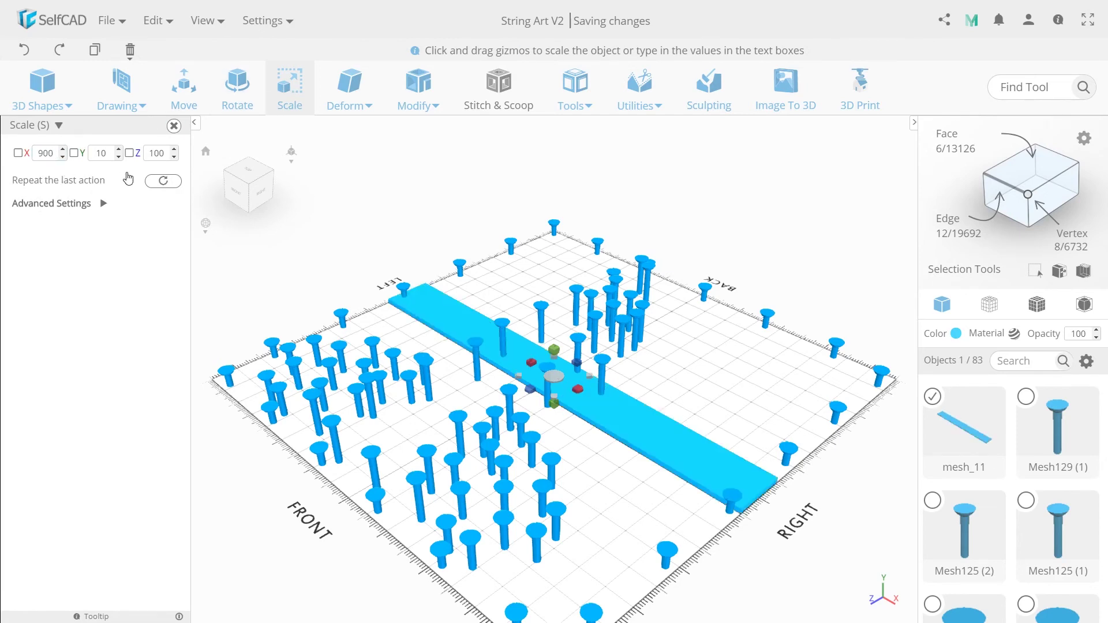
{"action": "type", "text": "900"}
{"action": "left_click", "coordinate": [152, 207]}
{"action": "right_click_drag", "start_coordinate": [442, 311], "coordinate": [664, 298]}
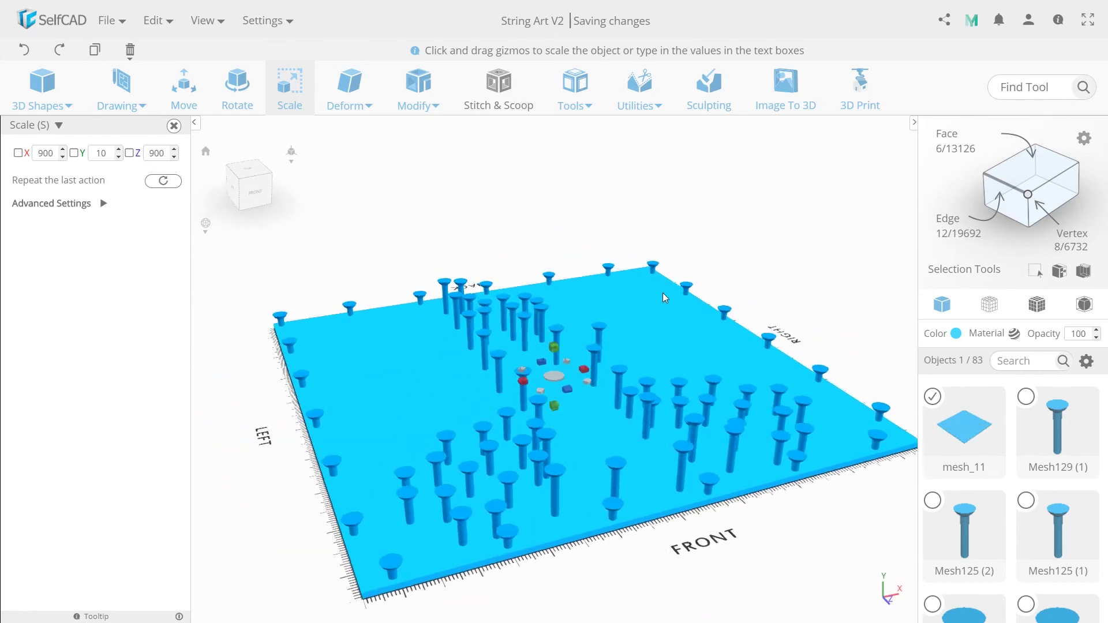
{"action": "left_click", "coordinate": [175, 126]}
- Invert the selection from the base board to all the nails and move them 10 along Y
{"action": "right_click_drag", "start_coordinate": [404, 218], "coordinate": [362, 250]}
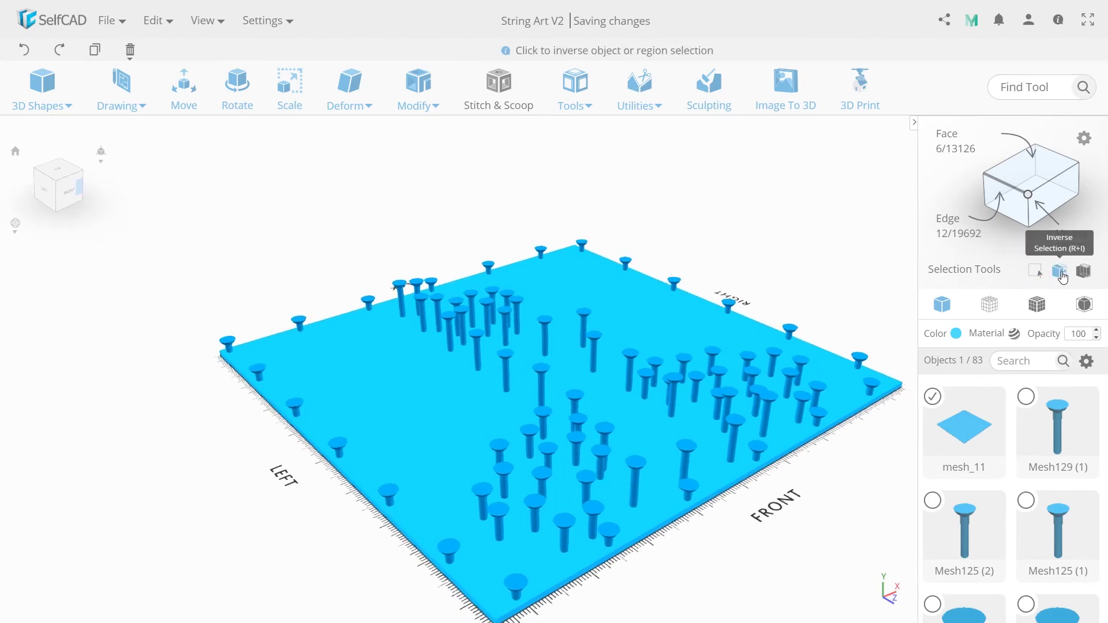
{"action": "left_click", "coordinate": [1061, 272]}
{"action": "scroll", "coordinate": [493, 505], "scroll_direction": "up", "scroll_amount": 3}
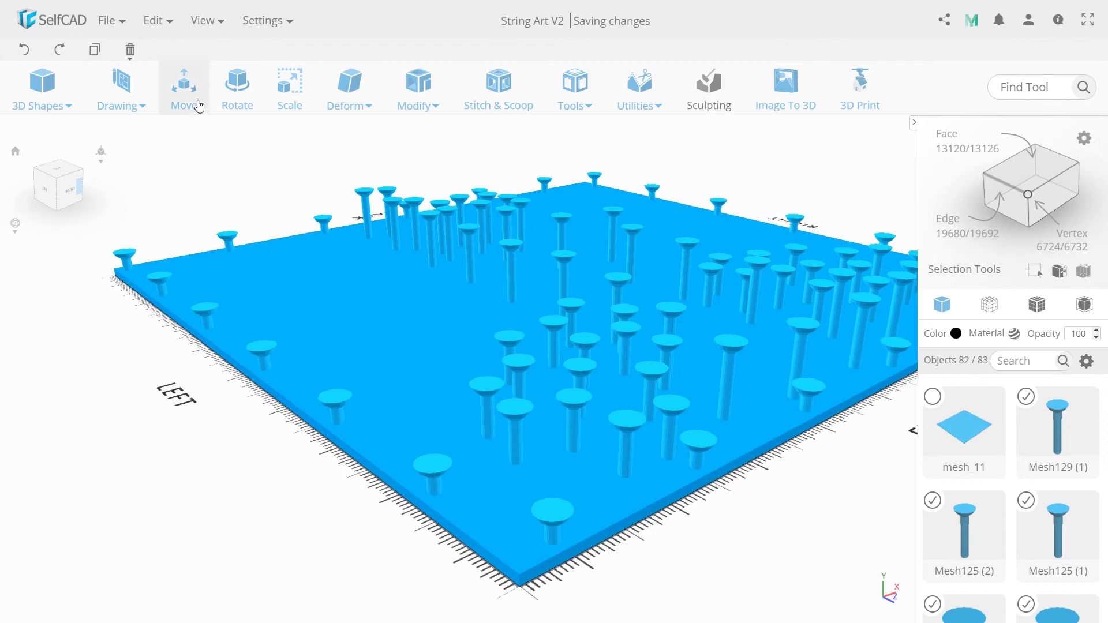
{"action": "left_click", "coordinate": [196, 103]}
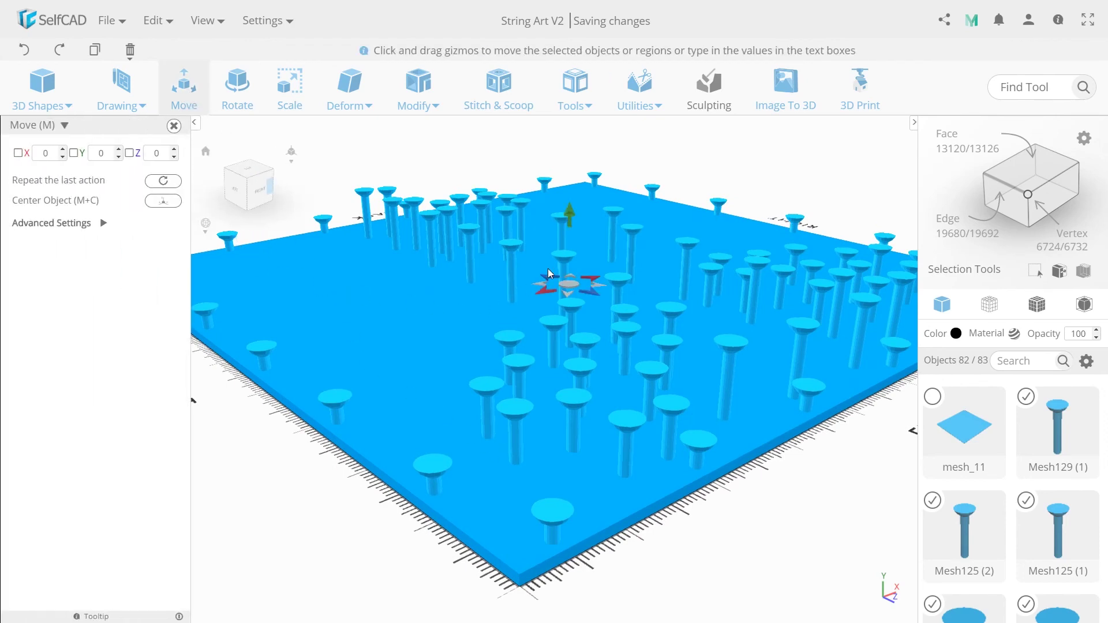
{"action": "left_click_drag", "start_coordinate": [347, 274], "coordinate": [344, 286]}
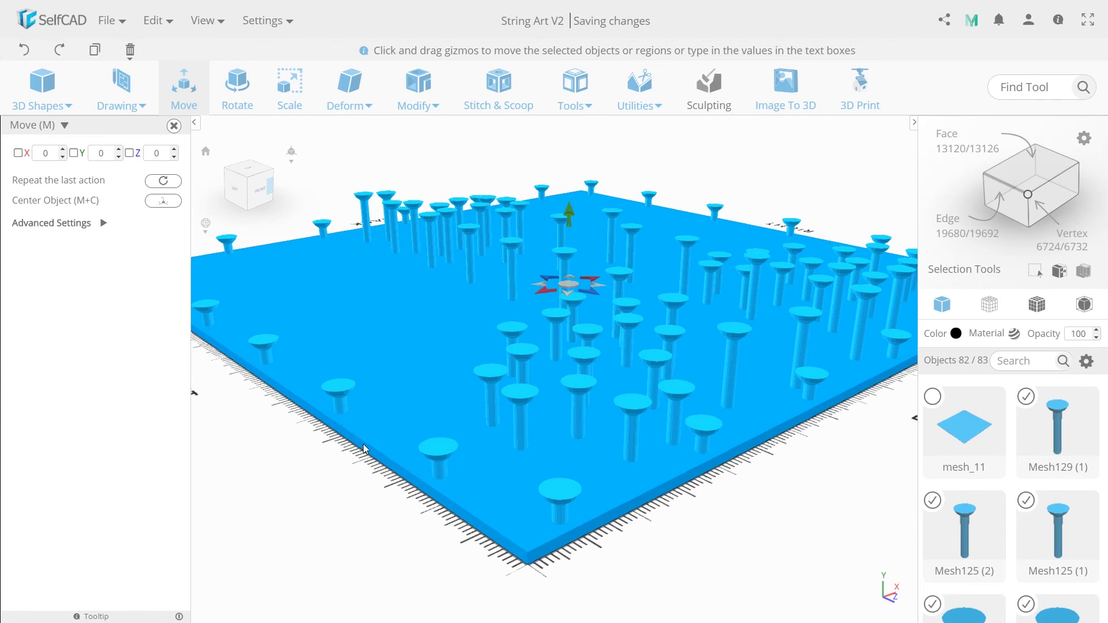
{"action": "left_click_drag", "start_coordinate": [364, 444], "coordinate": [356, 423]}
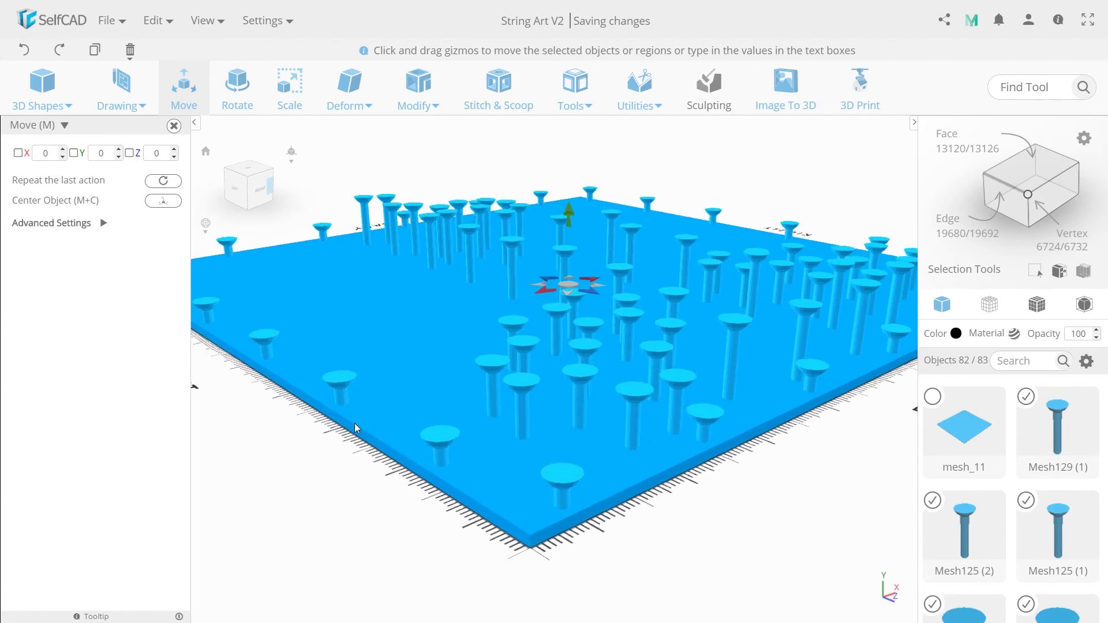
{"action": "left_click", "coordinate": [103, 153]}
{"action": "type", "text": "10"}
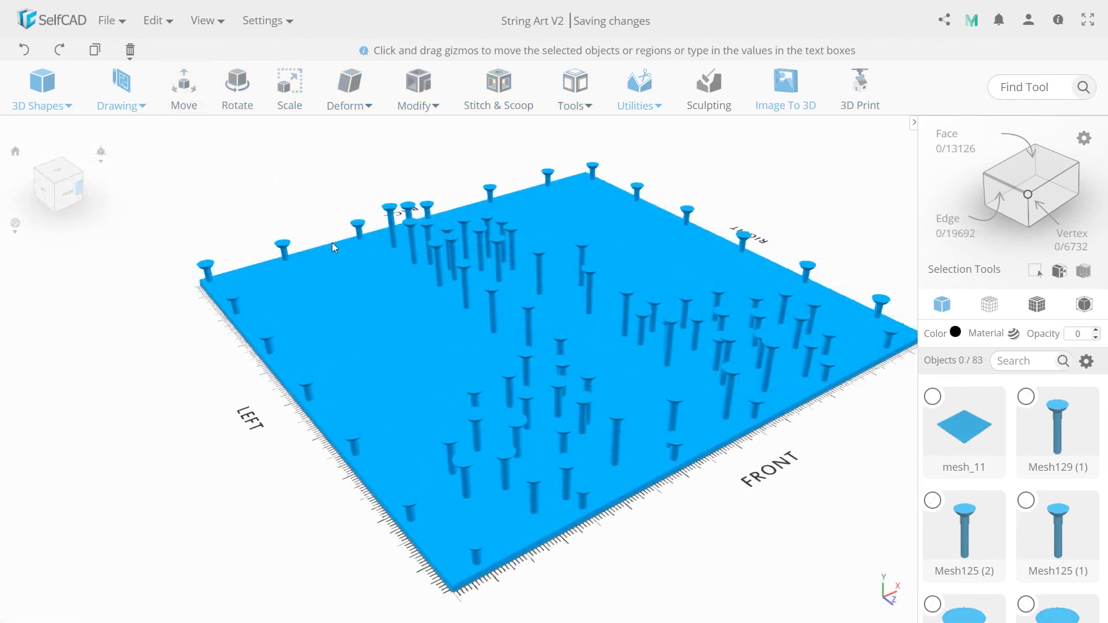
- Select the base board and all the nails and merge them into one object
{"action": "key", "text": "ctrl+a"}
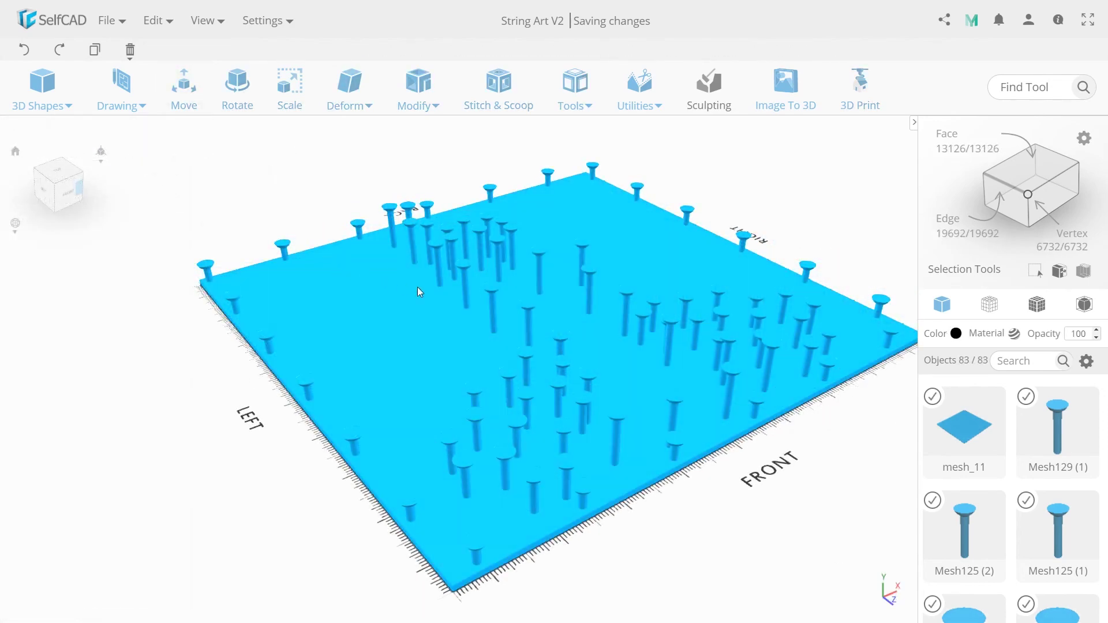
{"action": "left_click_drag", "start_coordinate": [417, 286], "coordinate": [611, 260]}
{"action": "left_click", "coordinate": [640, 102]}
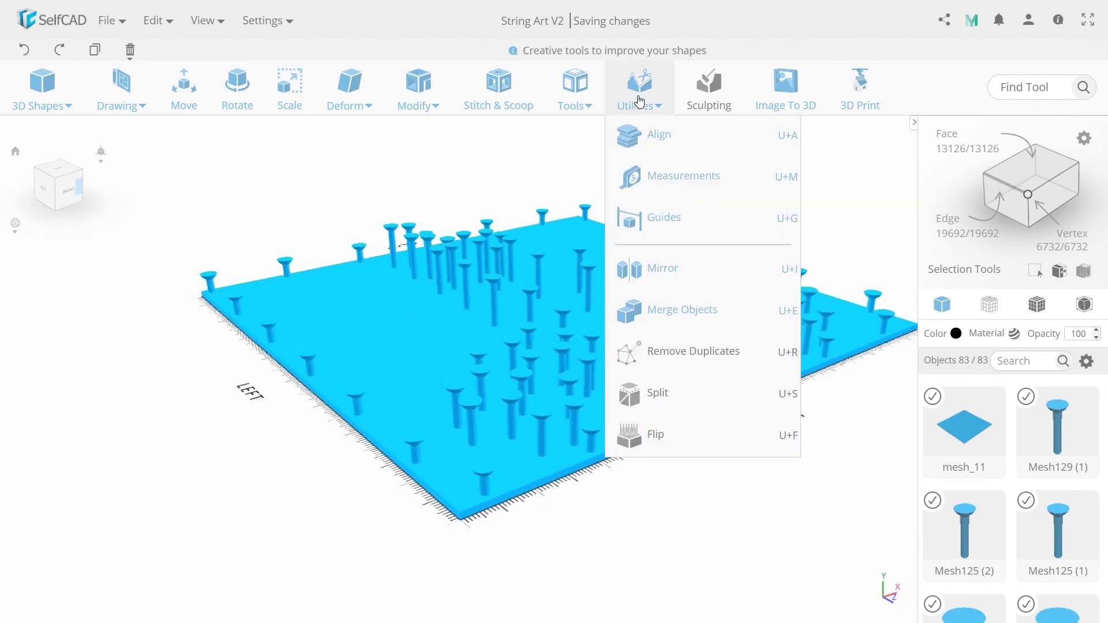
{"action": "left_click", "coordinate": [645, 327]}
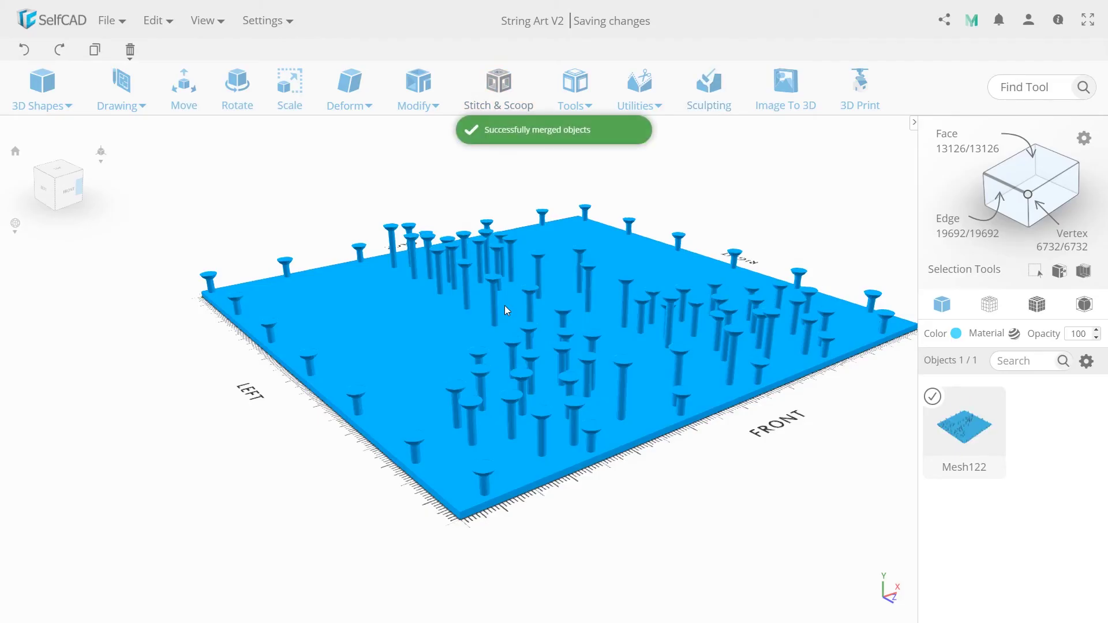
- Run Magic Fix on the merged board and nails to repair the mesh for printing
{"action": "left_click_drag", "start_coordinate": [504, 306], "coordinate": [504, 313]}
{"action": "left_click", "coordinate": [575, 86]}
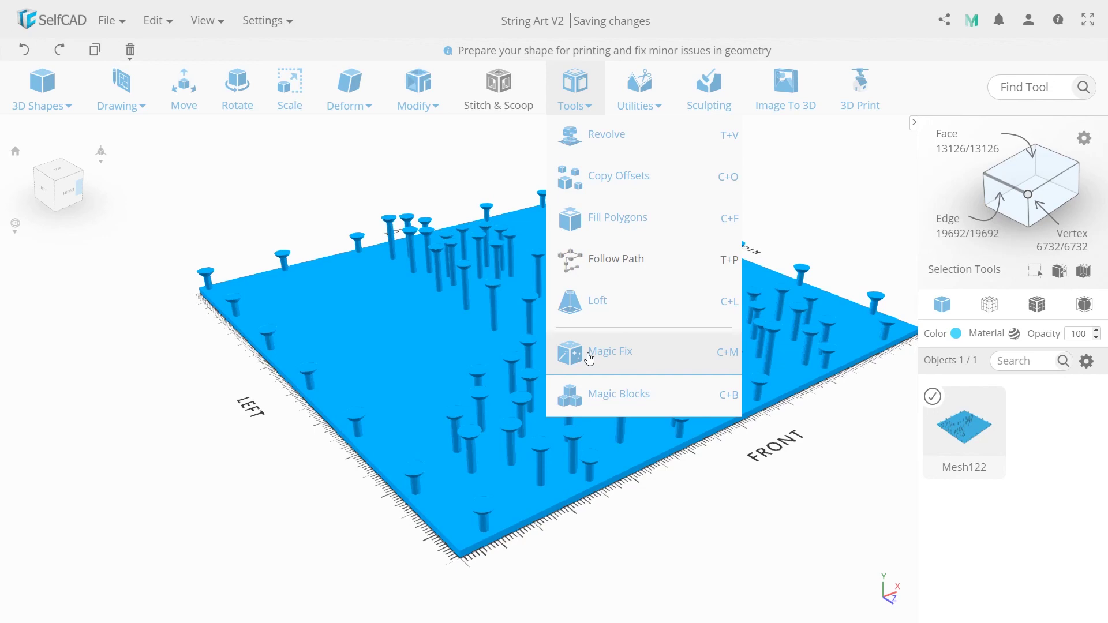
{"action": "scroll", "coordinate": [529, 492], "scroll_direction": "up", "scroll_amount": 10}
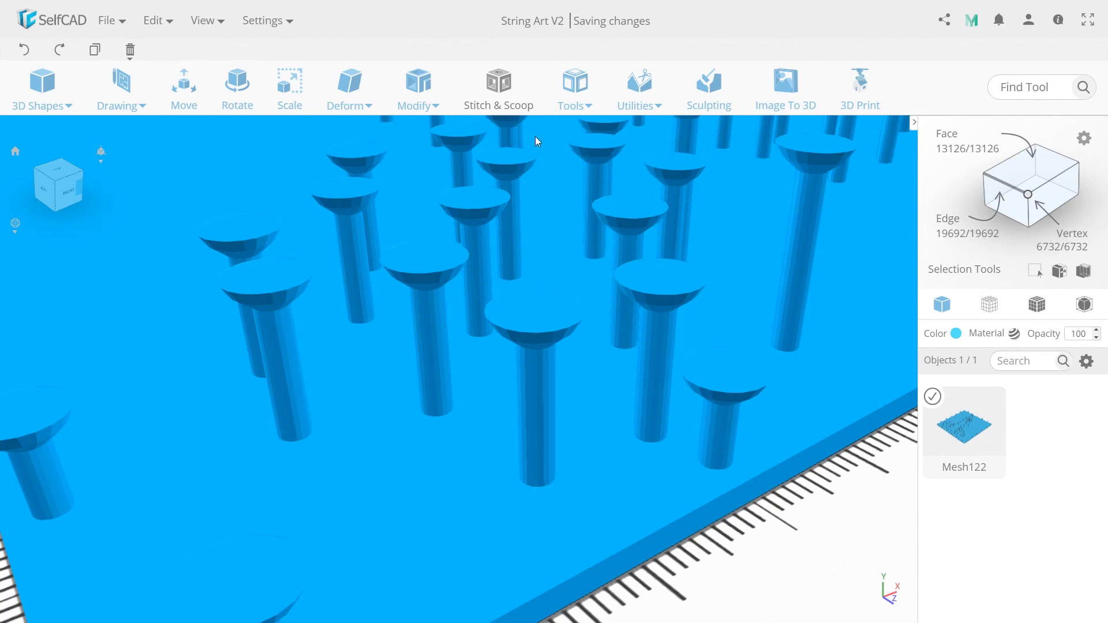
{"action": "left_click", "coordinate": [575, 86]}
{"action": "left_click", "coordinate": [586, 351]}
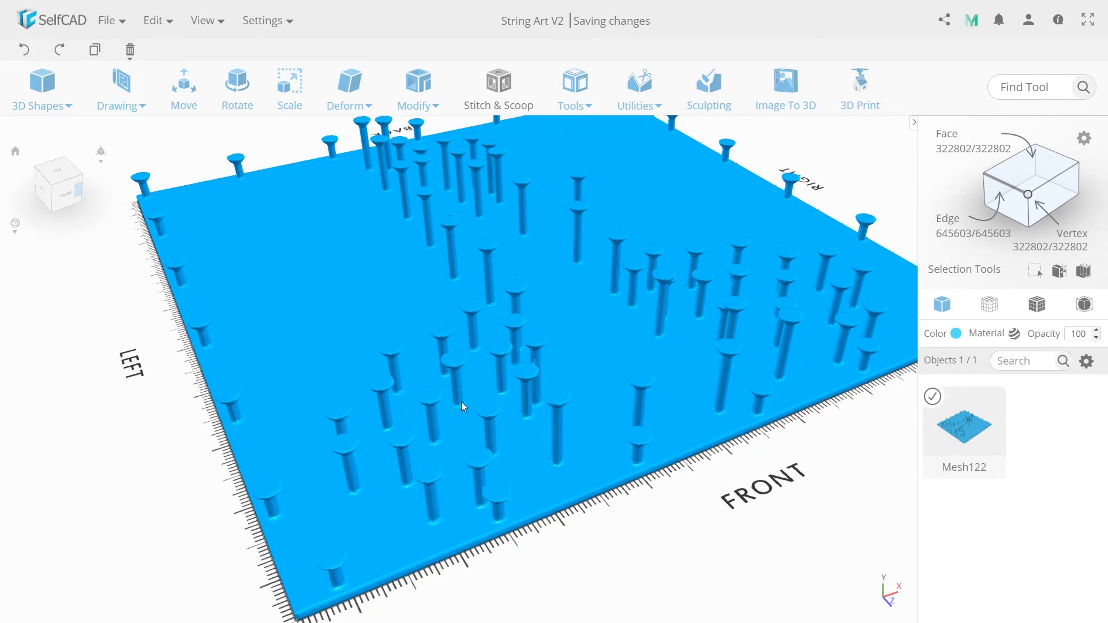
{"action": "scroll", "coordinate": [466, 425], "scroll_direction": "down", "scroll_amount": 2}
{"action": "mouse_move", "coordinate": [445, 426]}
{"action": "left_mouse_down"}
{"action": "mouse_move", "coordinate": [465, 425]}
{"action": "mouse_move", "coordinate": [469, 438]}
{"action": "mouse_move", "coordinate": [452, 429]}
{"action": "left_mouse_up"}
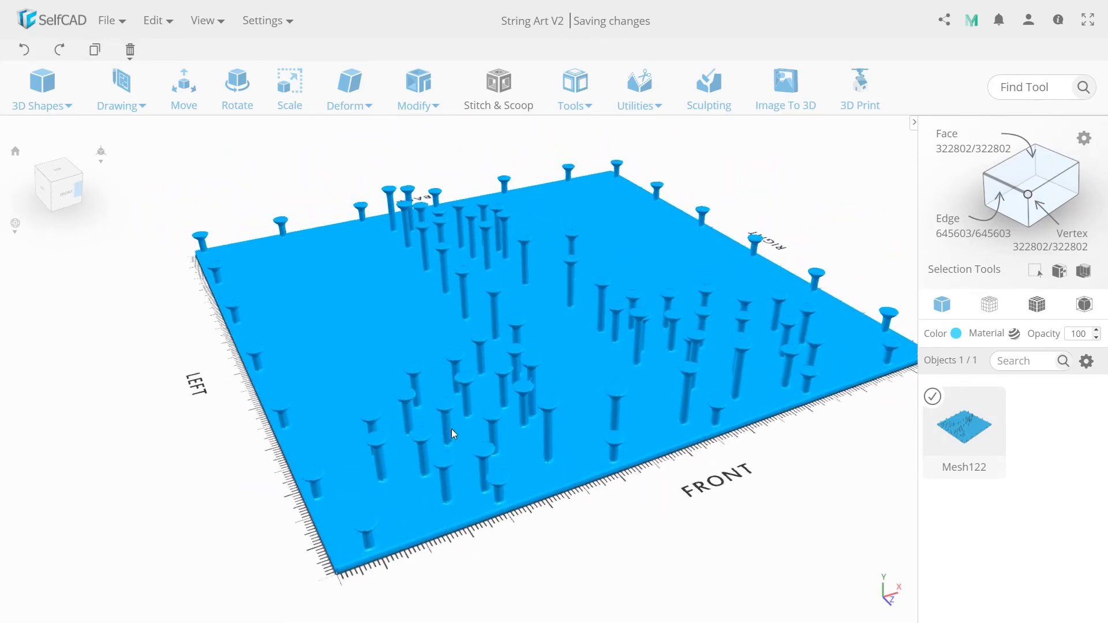